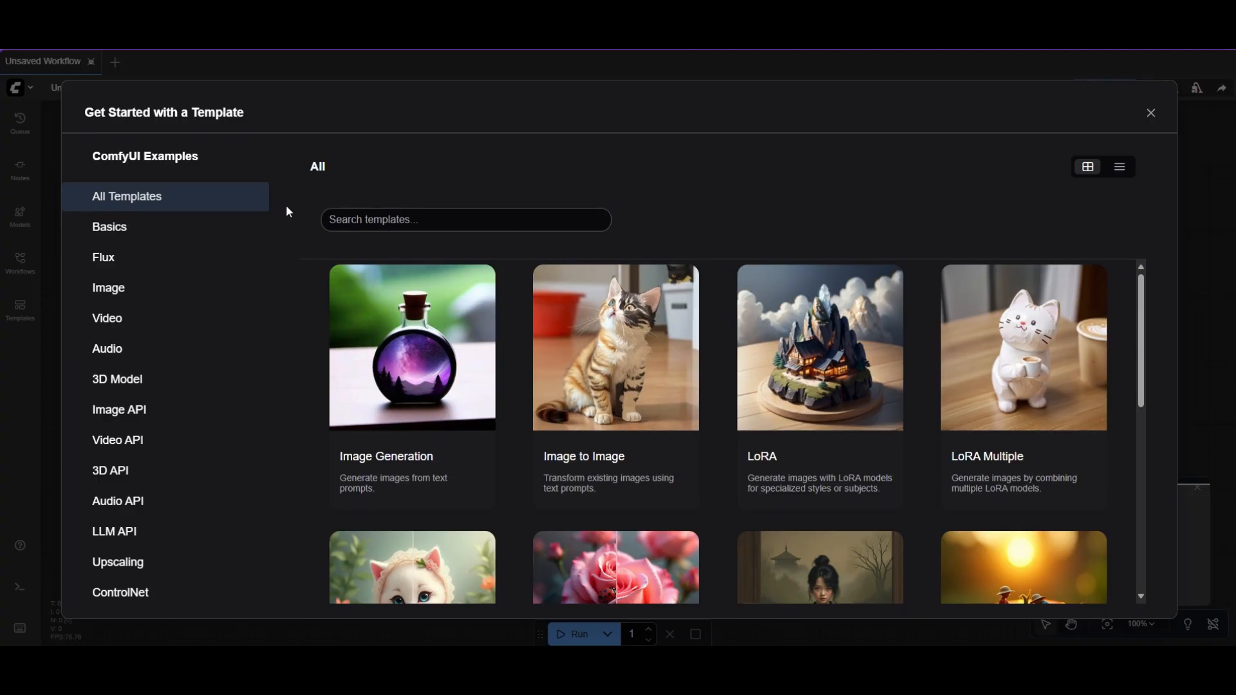
# Filter templates to Flux and load the Flux Kontext Dev (Basic) template.
pyautogui.click(175, 265)
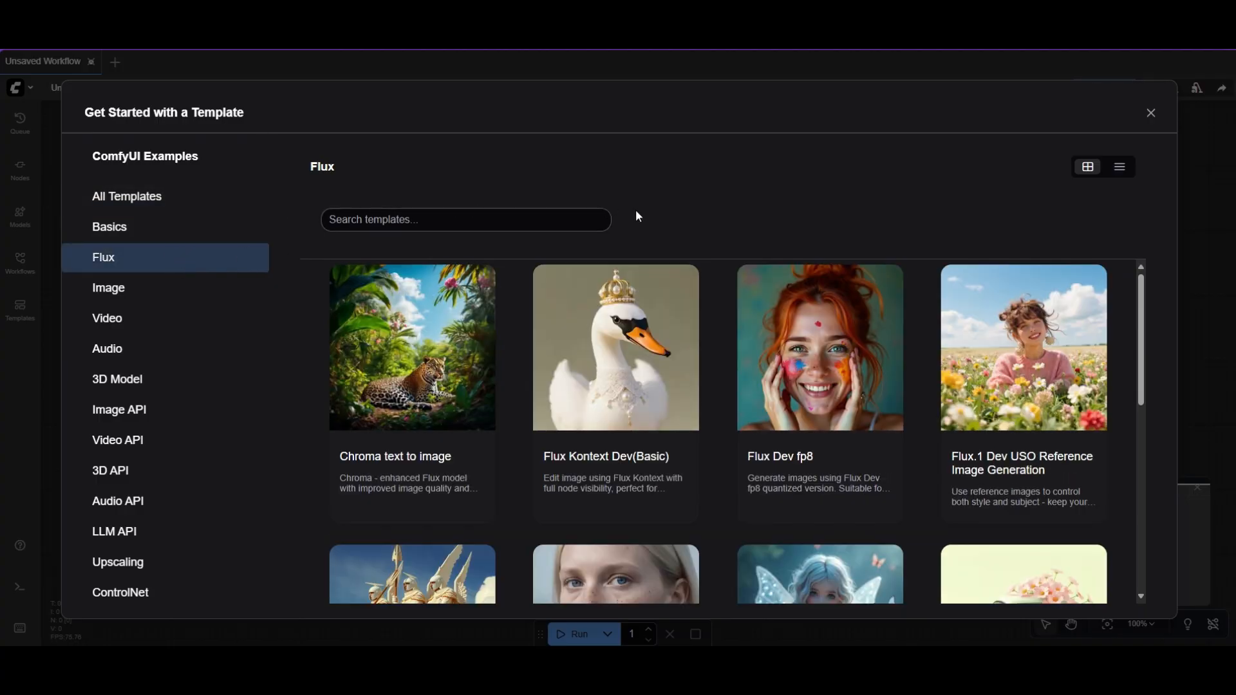
pyautogui.moveTo(615, 349)
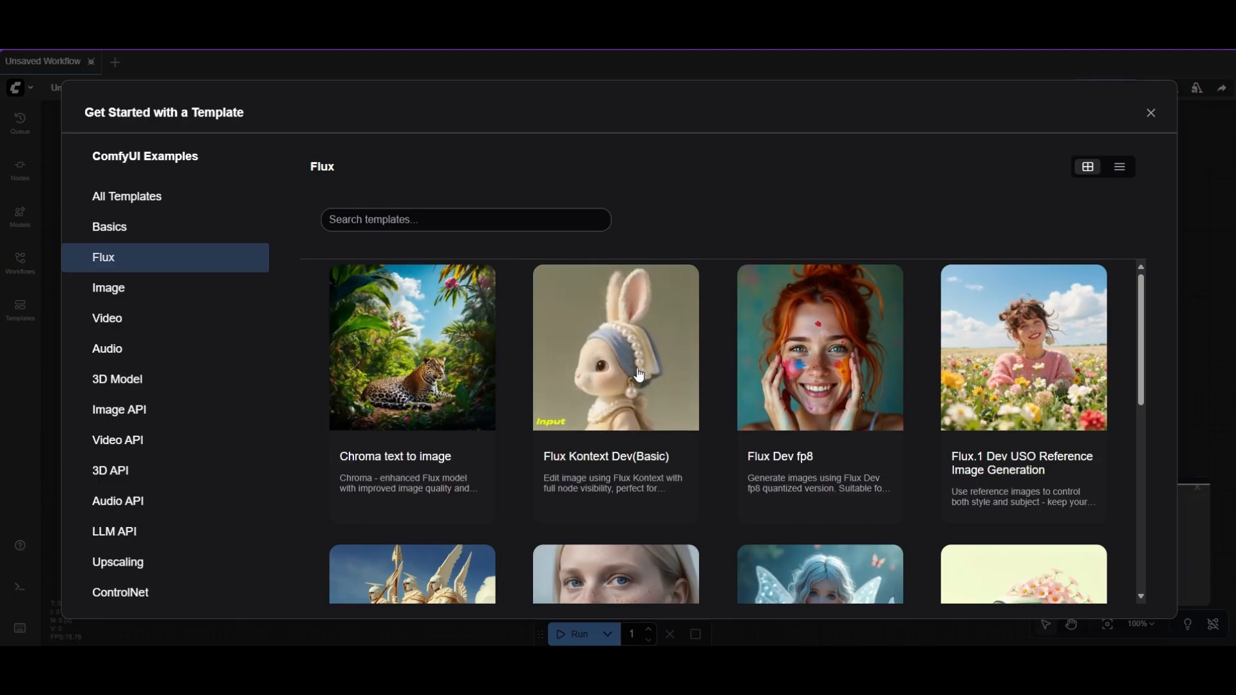
pyautogui.click(632, 376)
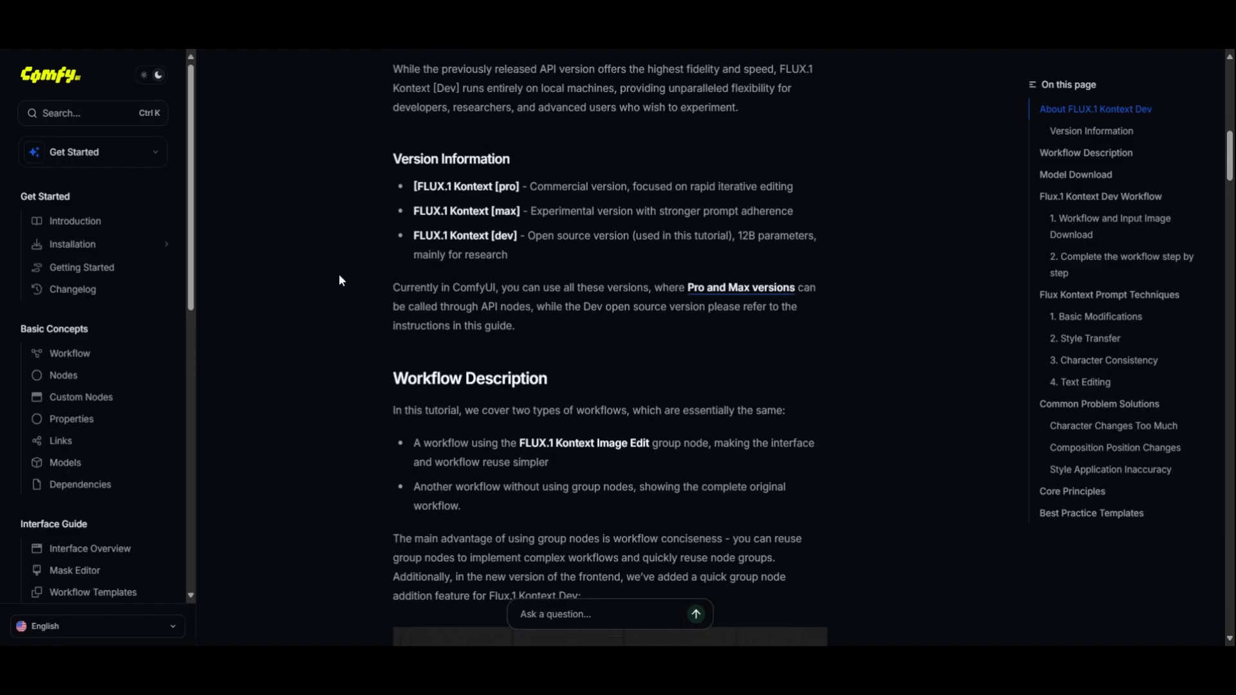
pyautogui.scroll(-5, 339, 275)
pyautogui.scroll(-5, 339, 277)
pyautogui.scroll(-5, 340, 277)
pyautogui.scroll(-4, 339, 277)
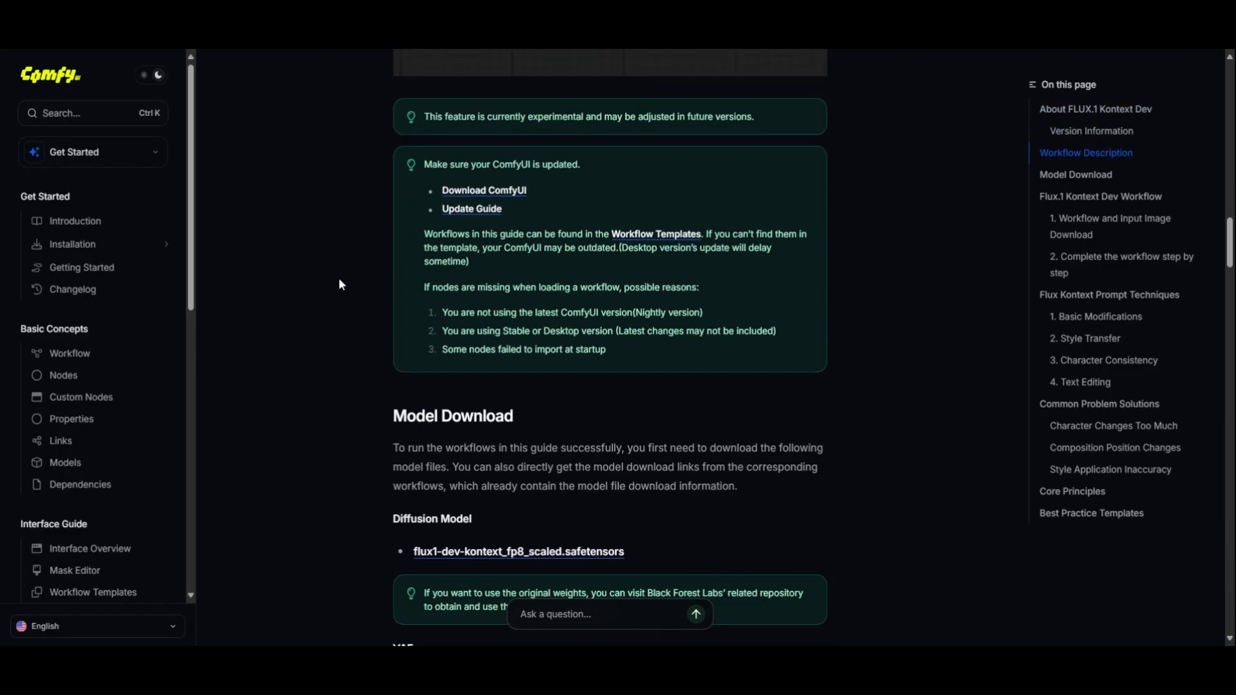
pyautogui.scroll(-4, 339, 278)
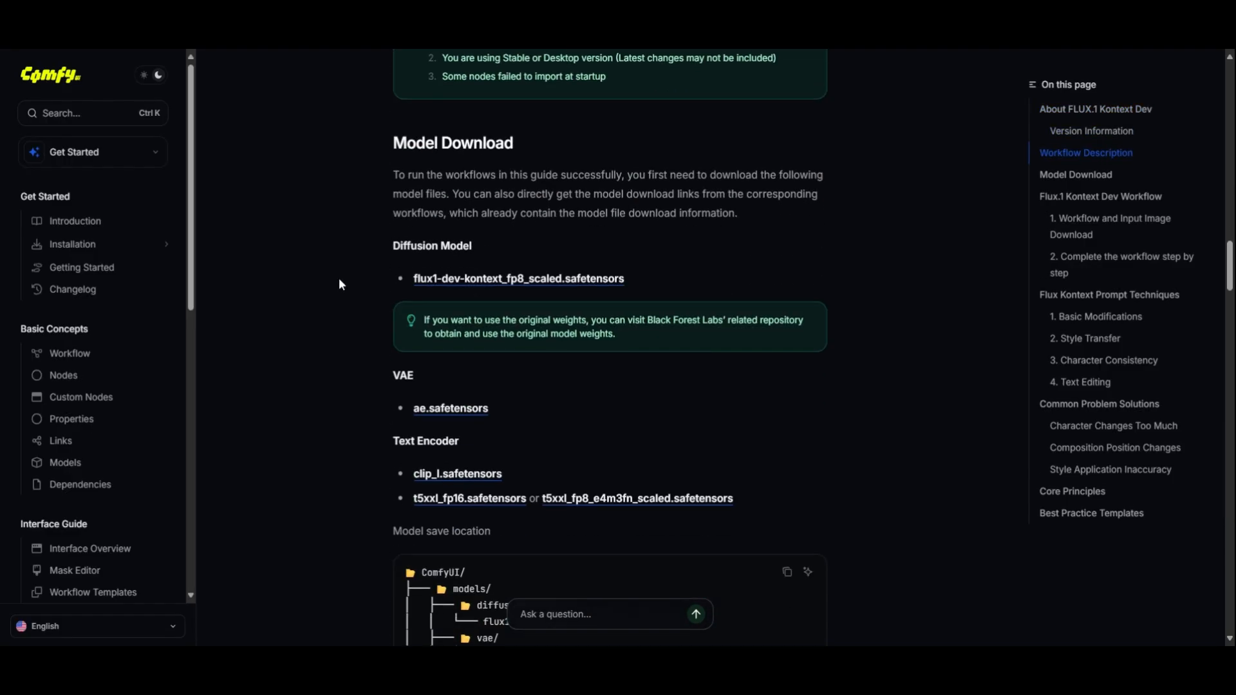
pyautogui.scroll(-2, 339, 277)
pyautogui.scroll(-2, 339, 279)
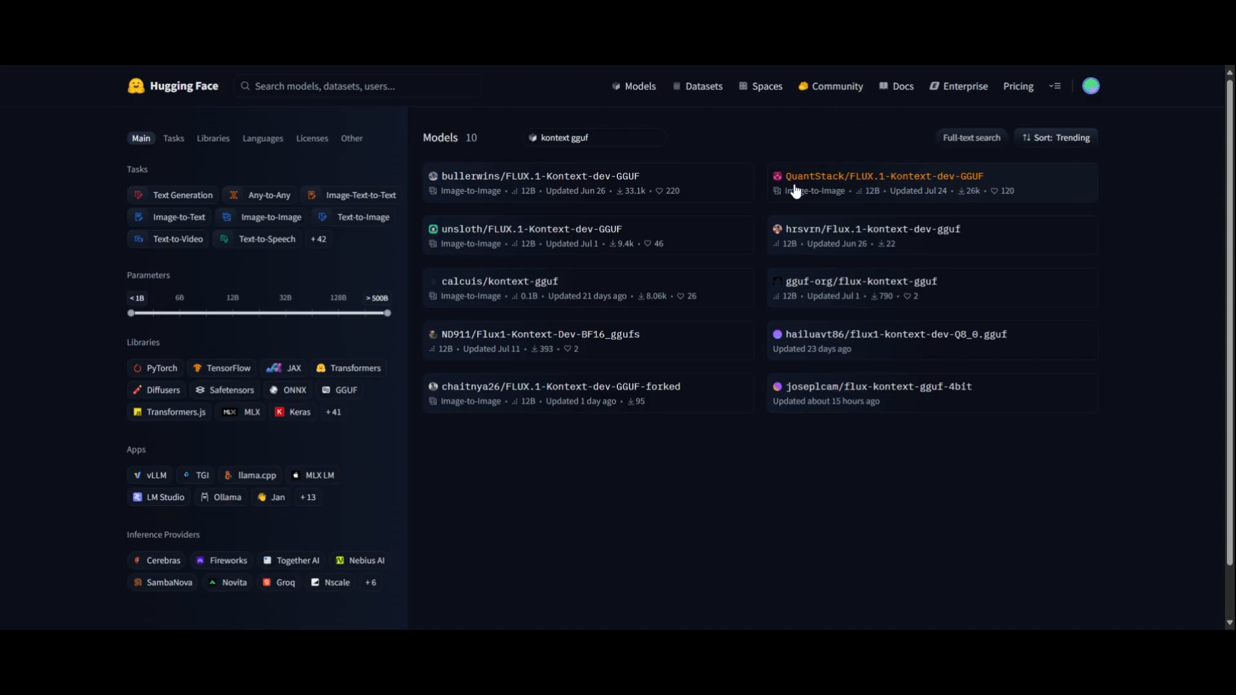
# Browse QuantStack FLUX.1-Kontext-dev-GGUF files and reach the flux1-kontext-dev-Q8_0.gguf page.
pyautogui.click(794, 187)
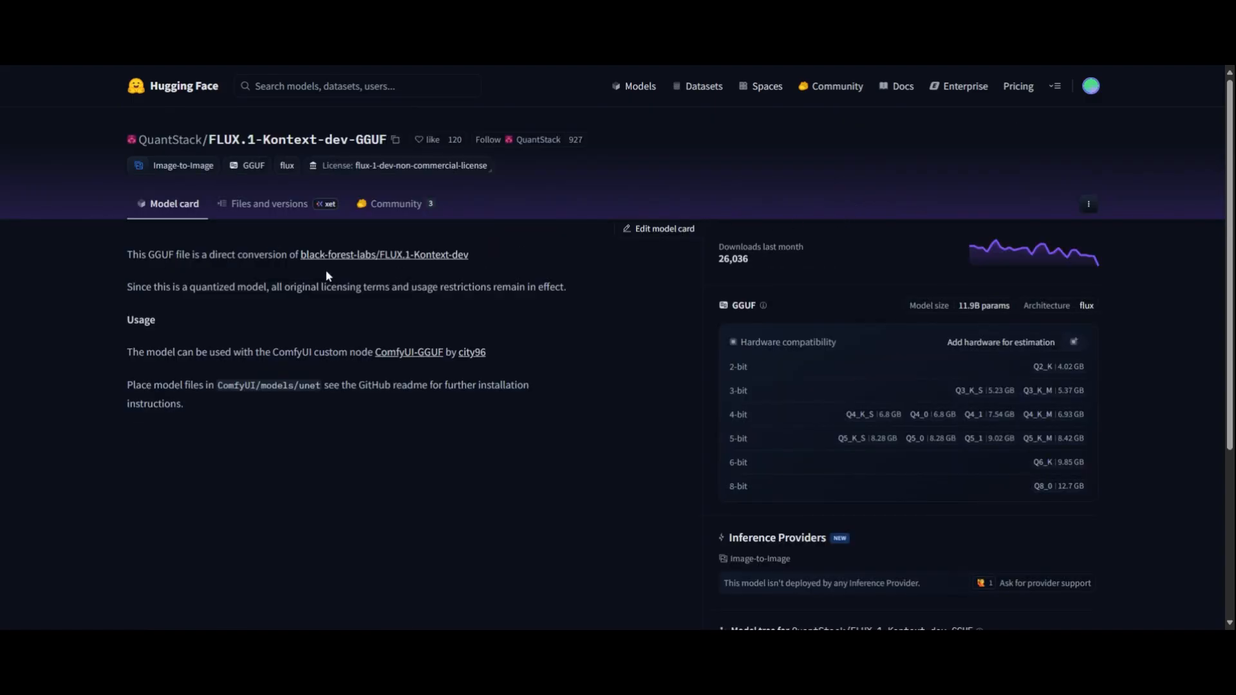
pyautogui.click(262, 206)
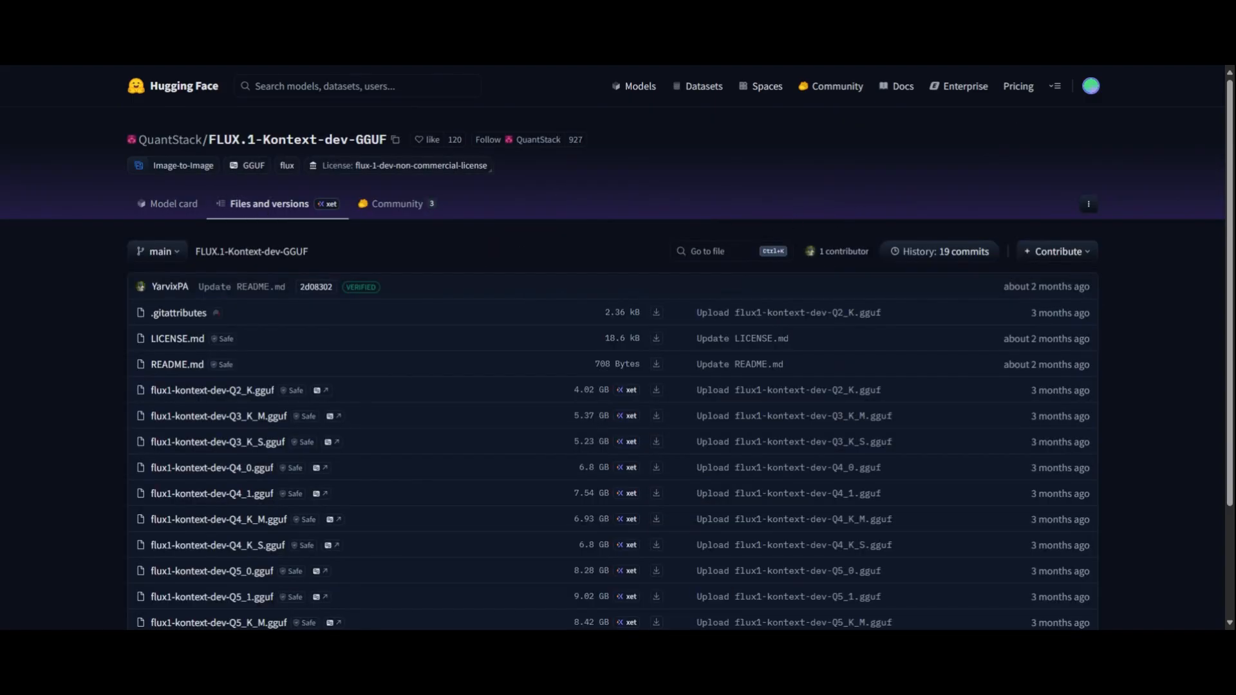
pyautogui.scroll(-2, 344, 251)
pyautogui.scroll(-2, 375, 300)
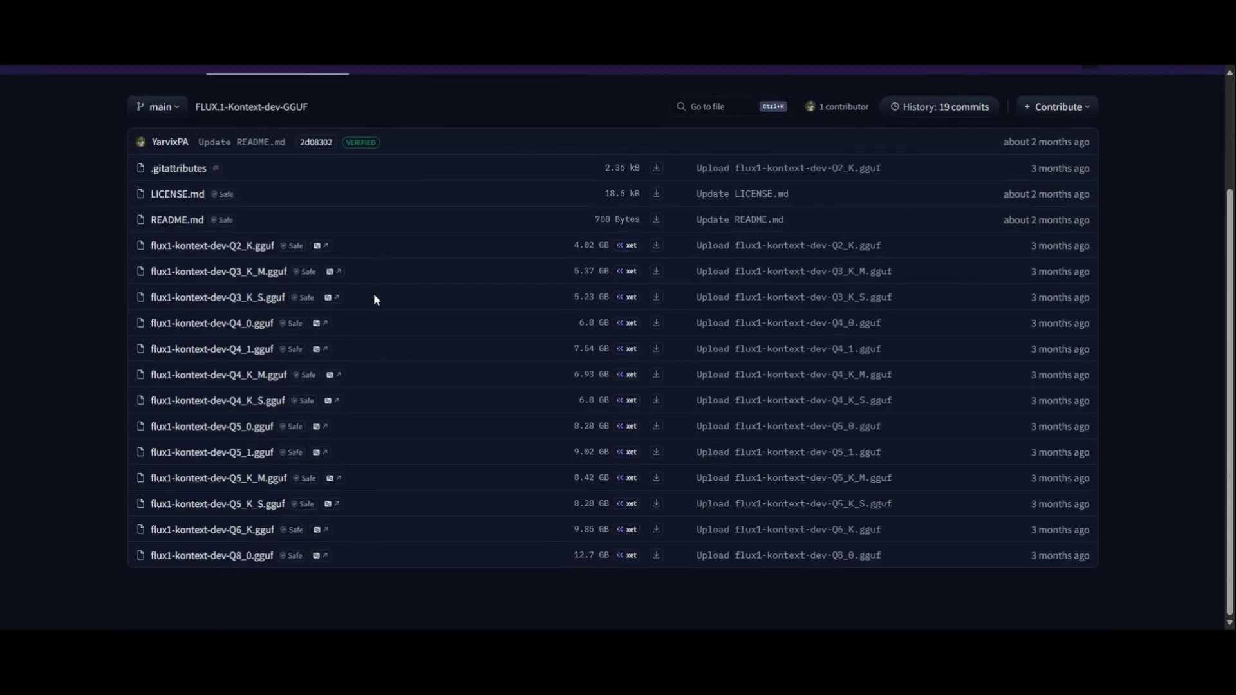
pyautogui.click(235, 558)
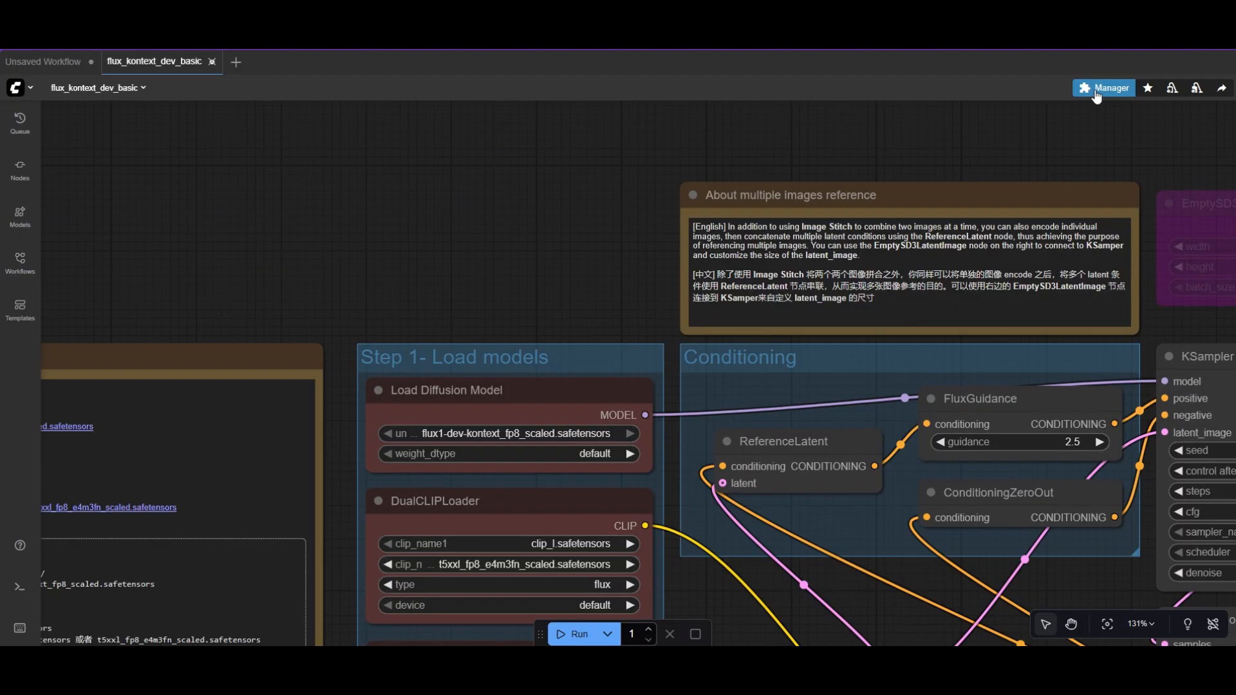
# Find ComfyUI-GGUF in Custom Nodes Manager and install its latest version.
pyautogui.click(616, 257)
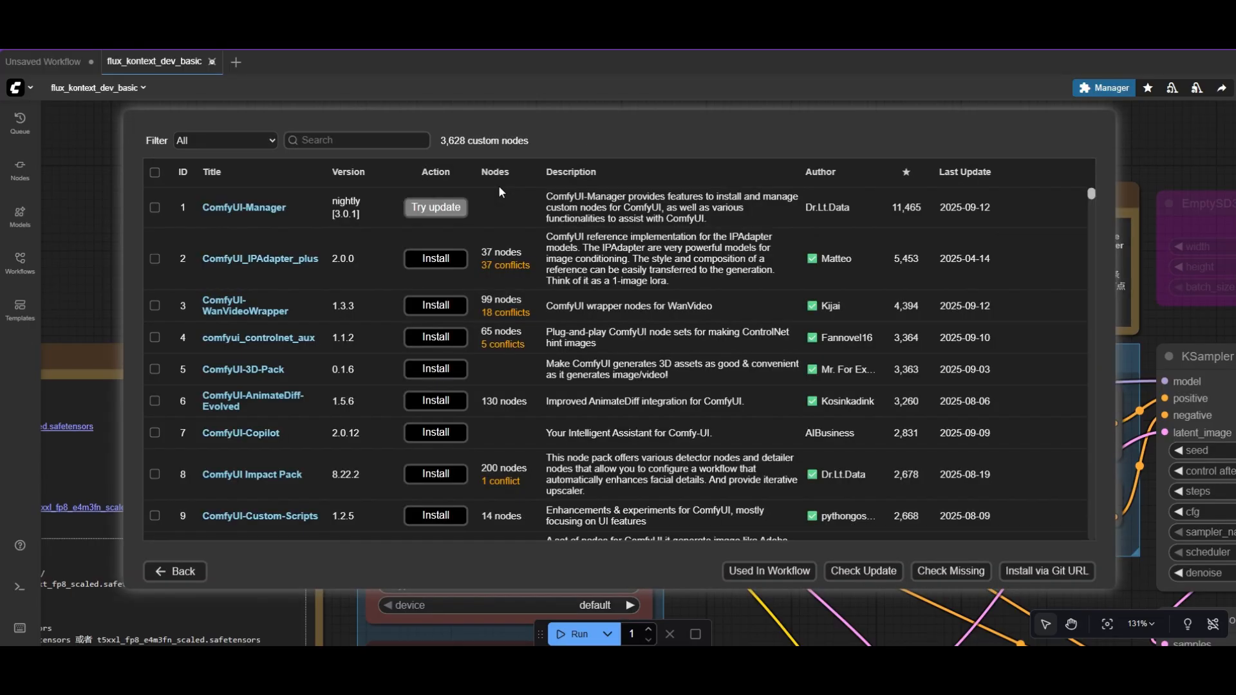
pyautogui.click(360, 141)
pyautogui.write('GGUF')
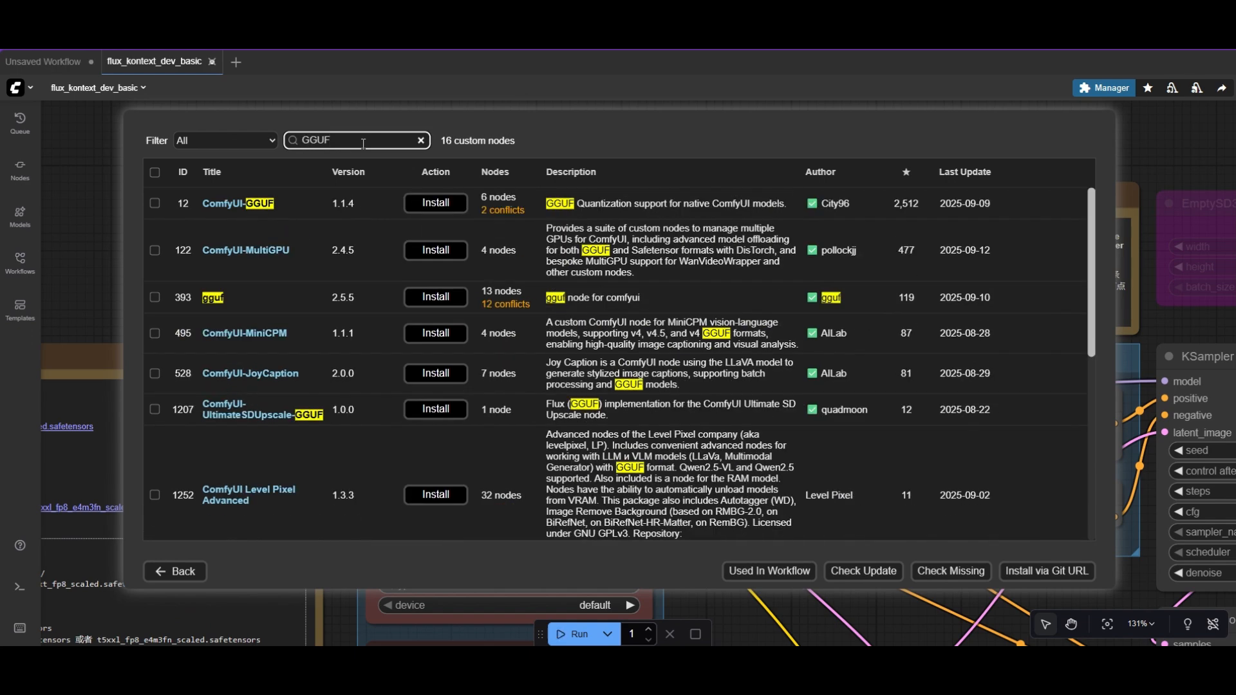
pyautogui.click(438, 204)
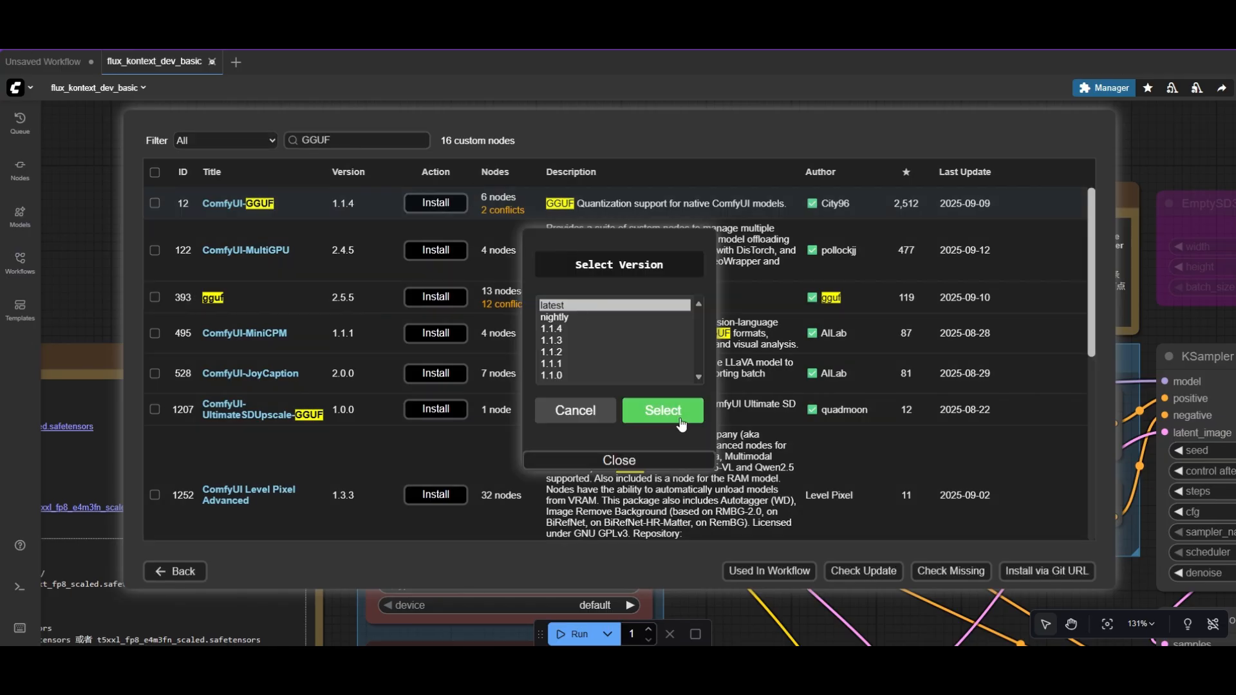
pyautogui.click(680, 417)
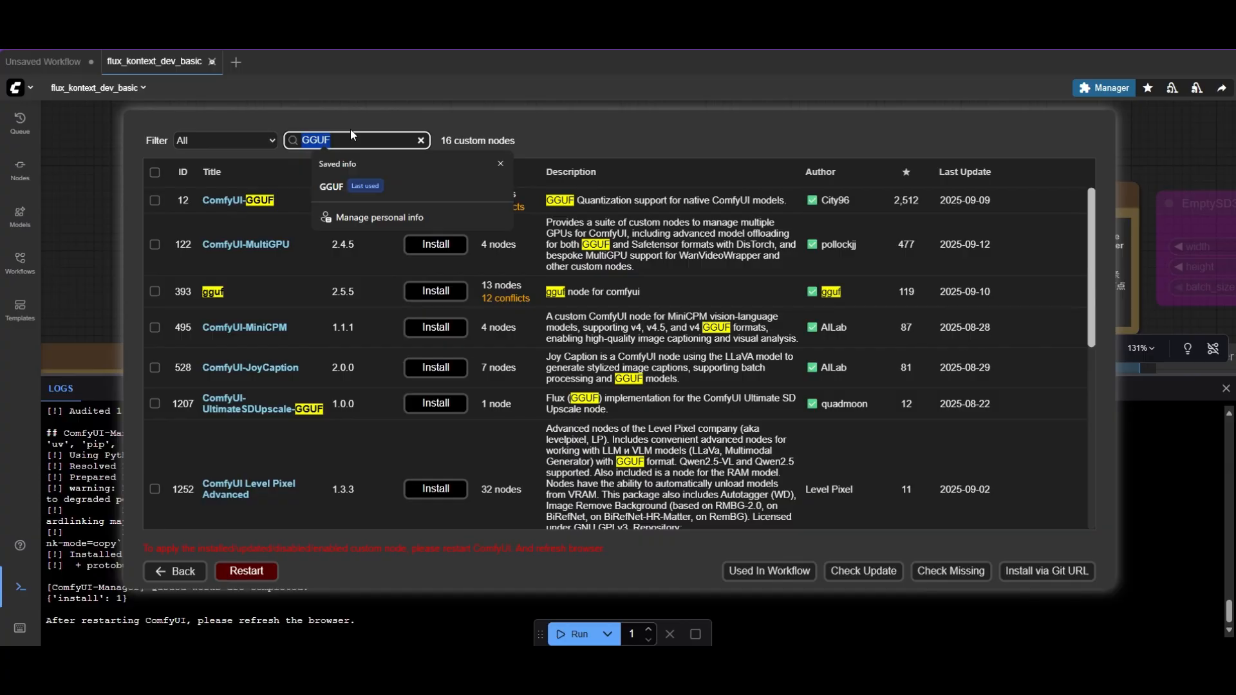
# Search 'rgt' instead and install rgthree-comfy at the offered version.
pyautogui.press('BackSpace')
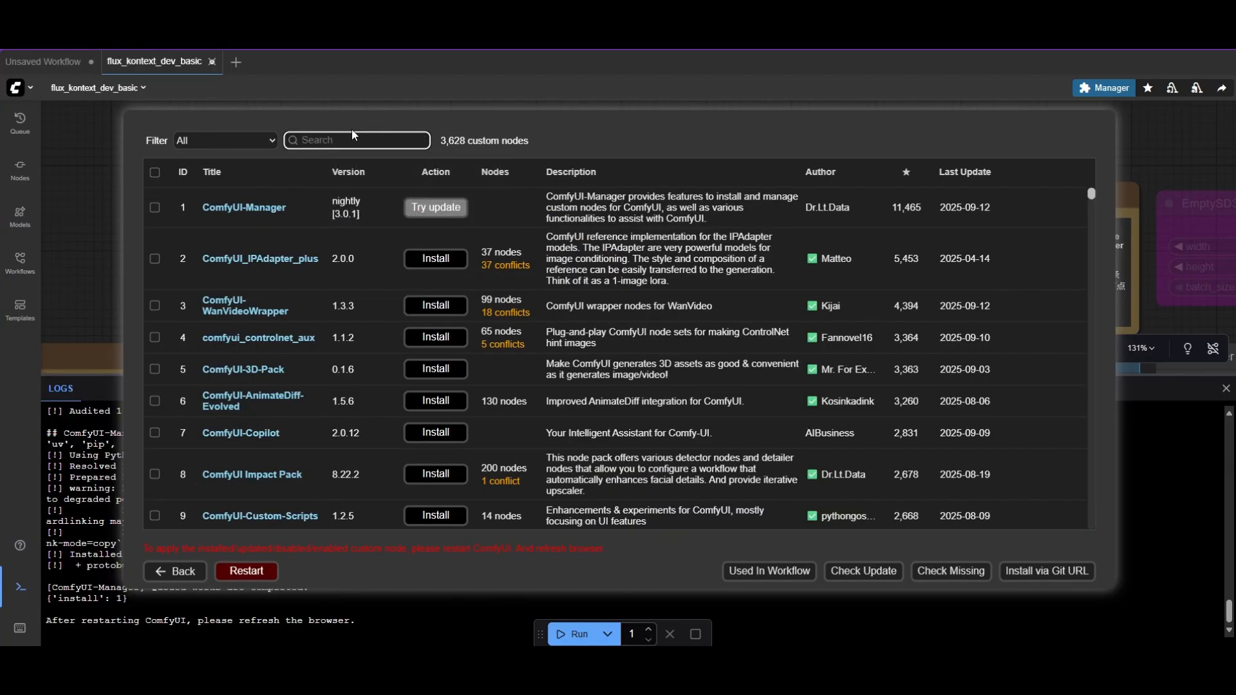
pyautogui.write('rgt')
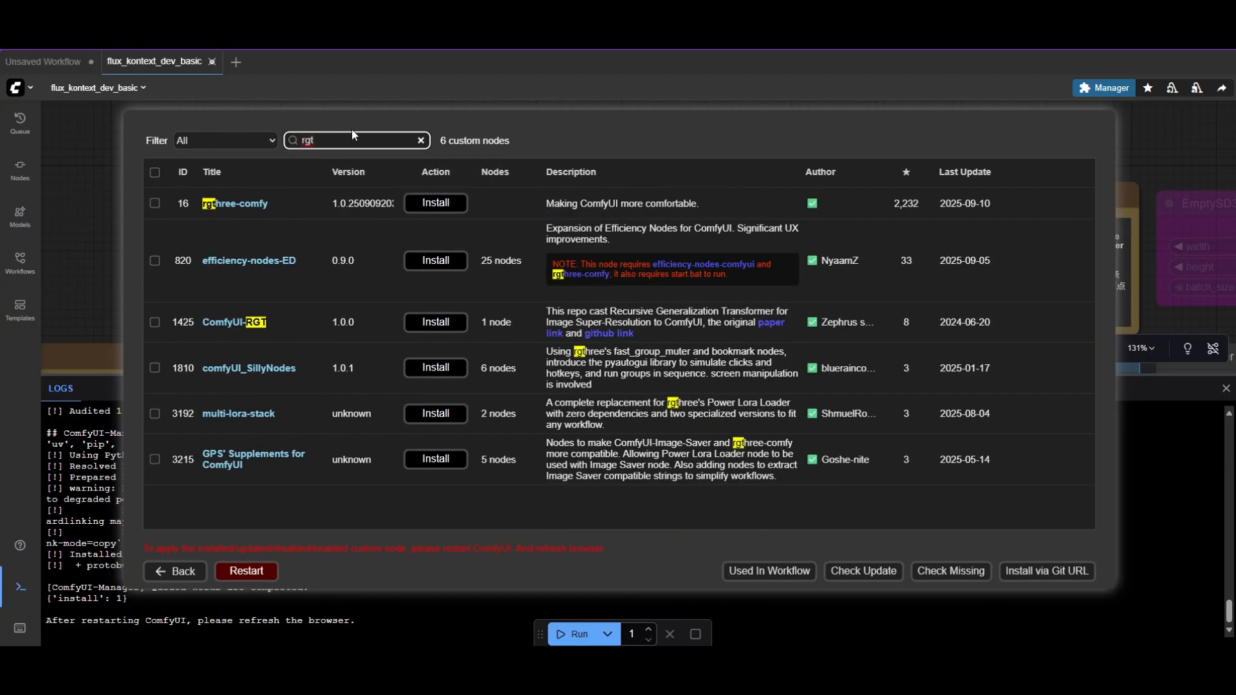
pyautogui.click(422, 205)
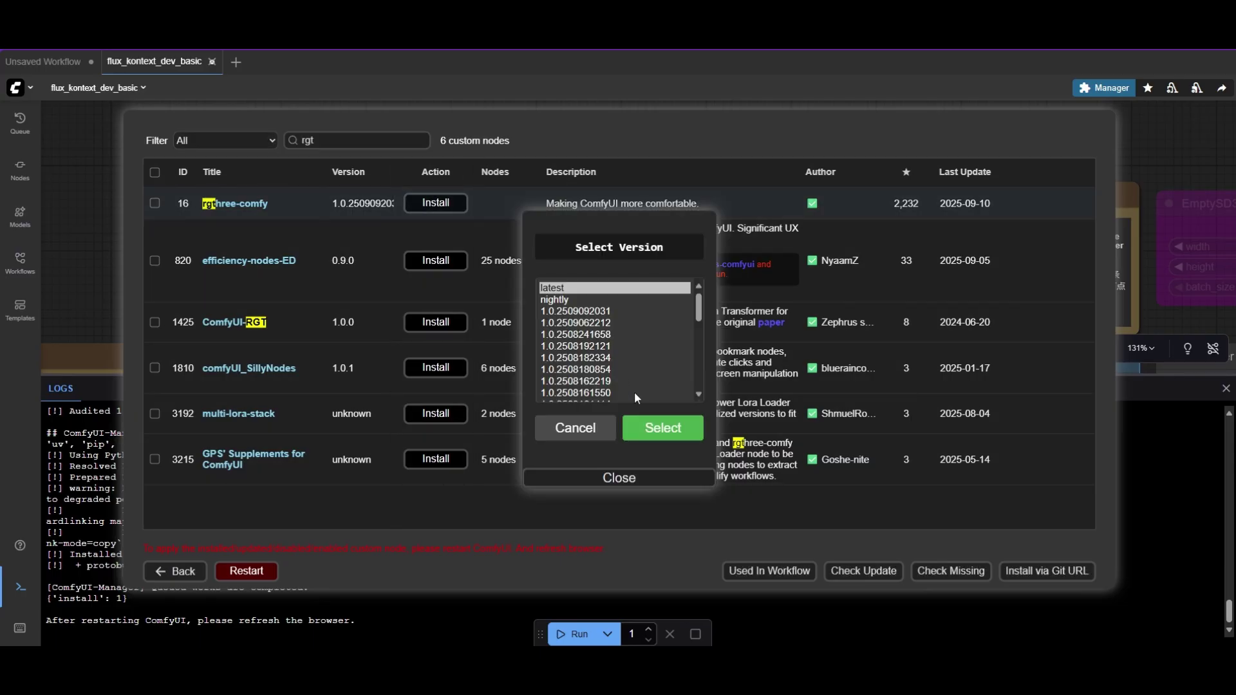
pyautogui.click(659, 425)
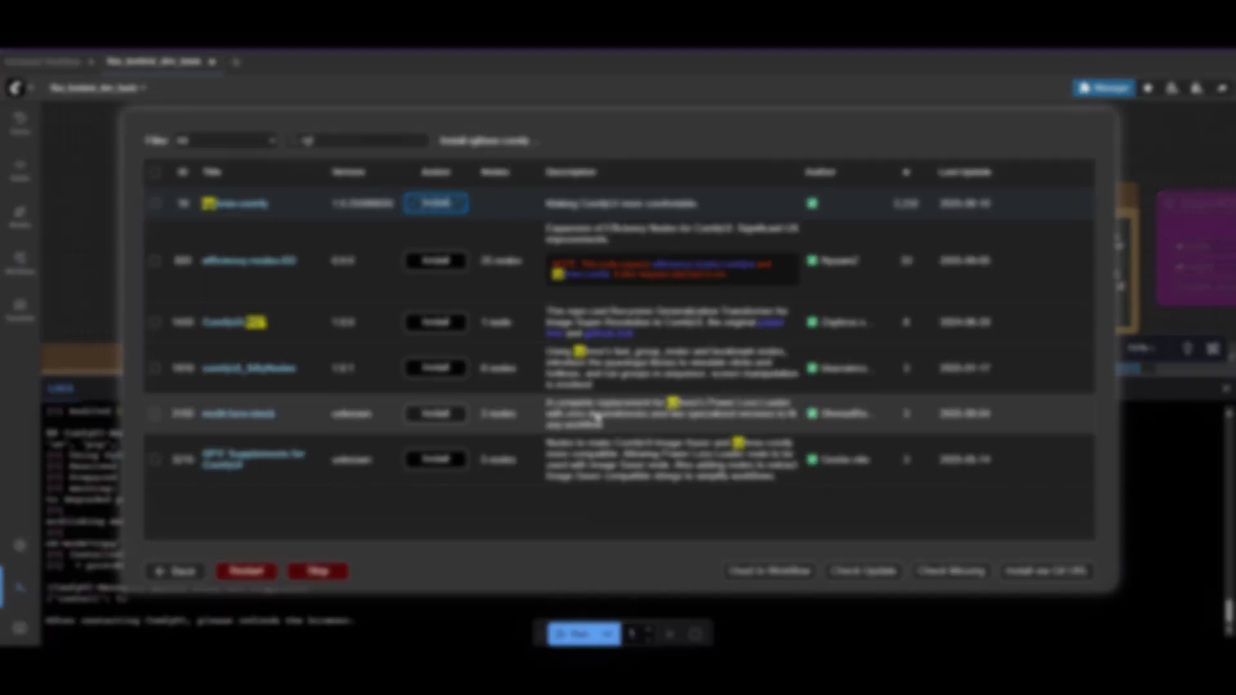
pyautogui.click(352, 140)
pyautogui.write('toolk')
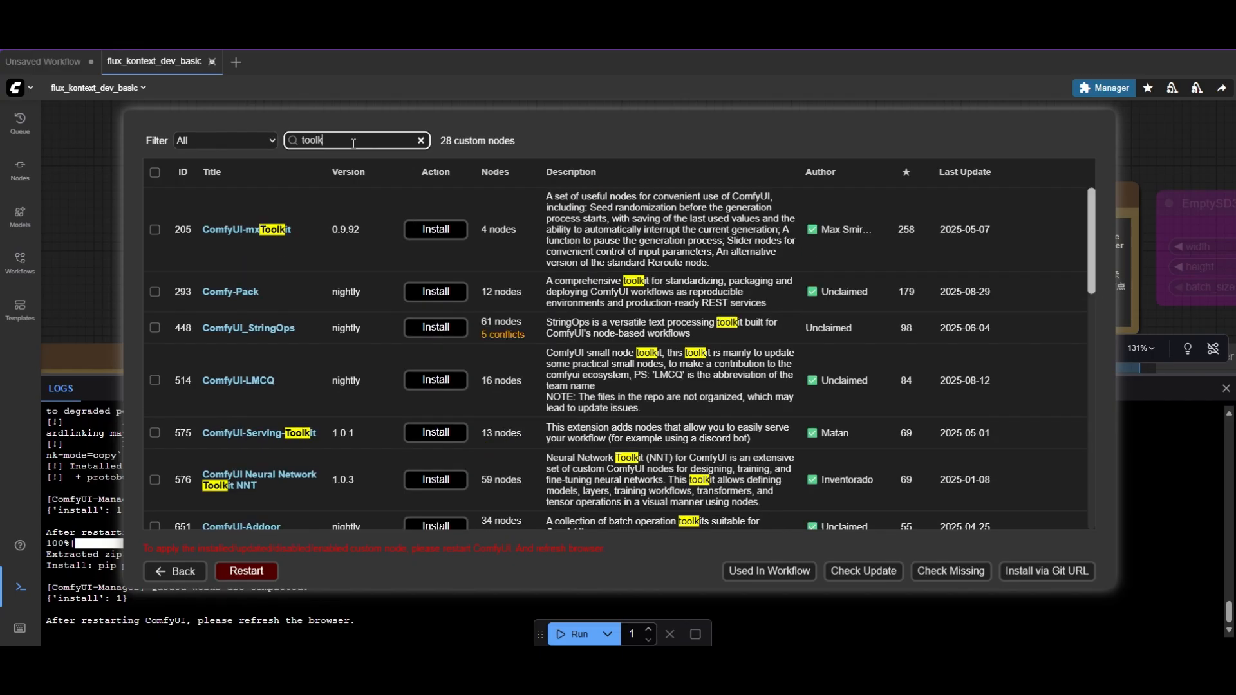
pyautogui.write('i')
pyautogui.scroll(-3, 333, 251)
pyautogui.scroll(-4, 327, 309)
pyautogui.scroll(3, 310, 307)
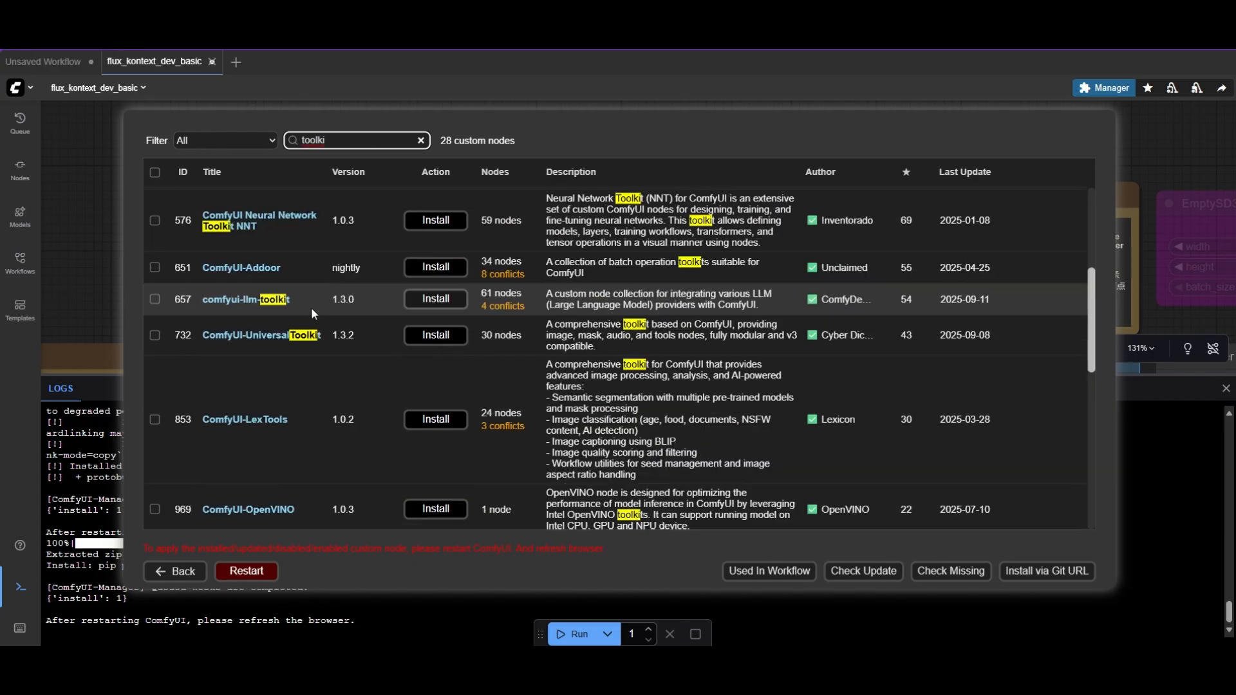
pyautogui.scroll(1, 308, 307)
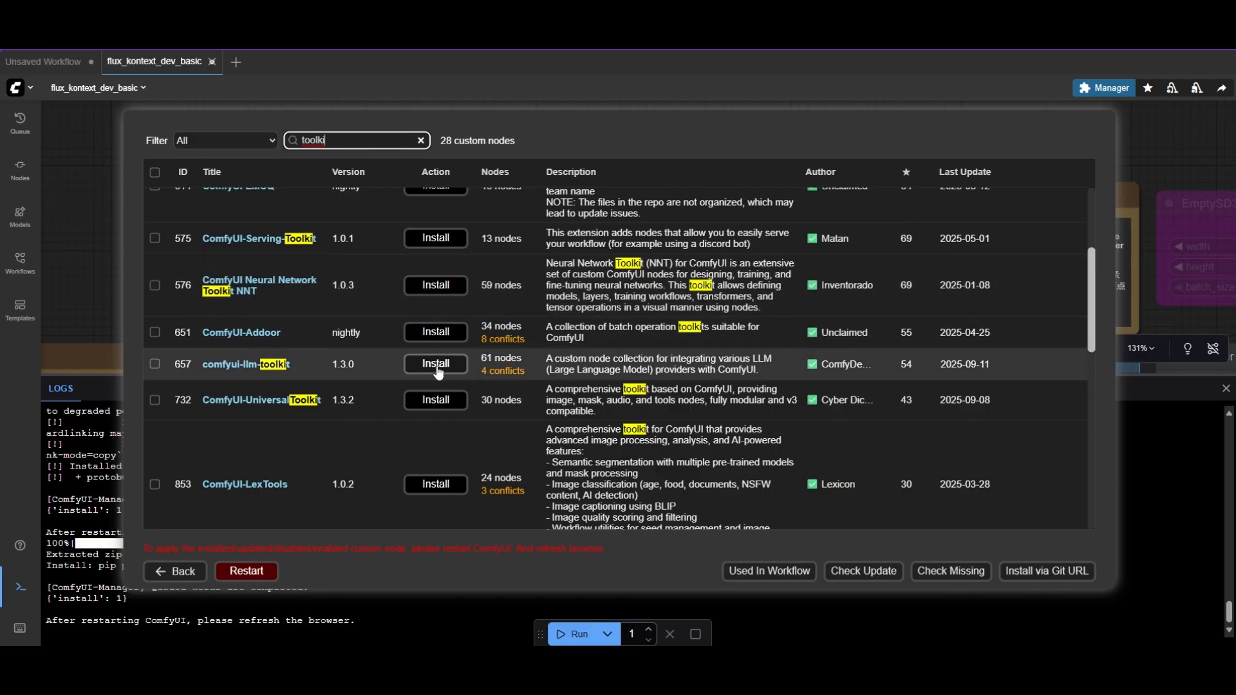
pyautogui.scroll(3, 386, 338)
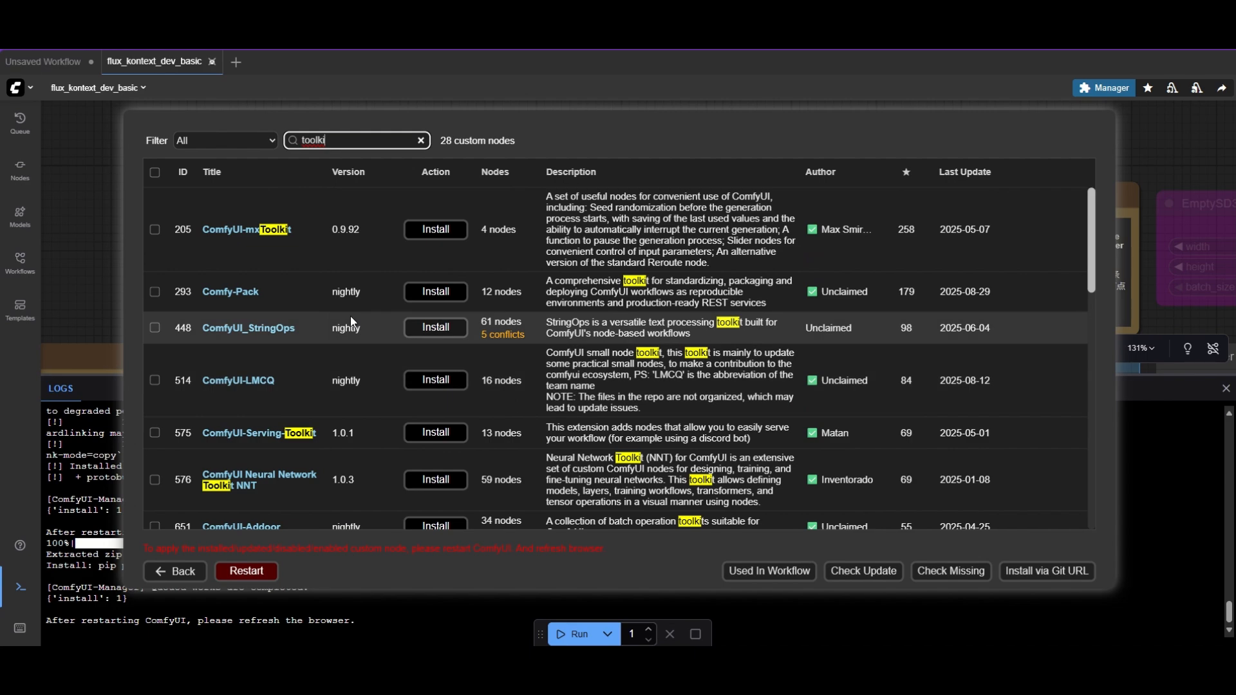
pyautogui.scroll(-3, 359, 297)
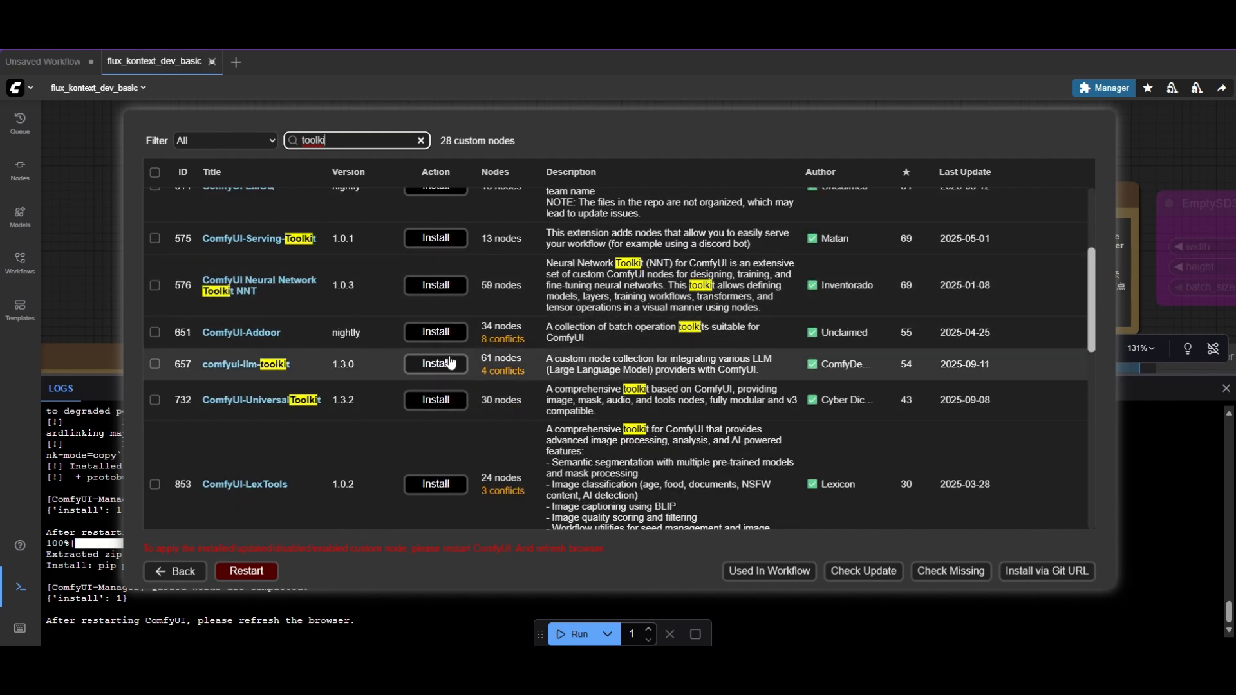
# Install the latest version of comfyui-llm-toolkit from the catalogue.
pyautogui.click(435, 364)
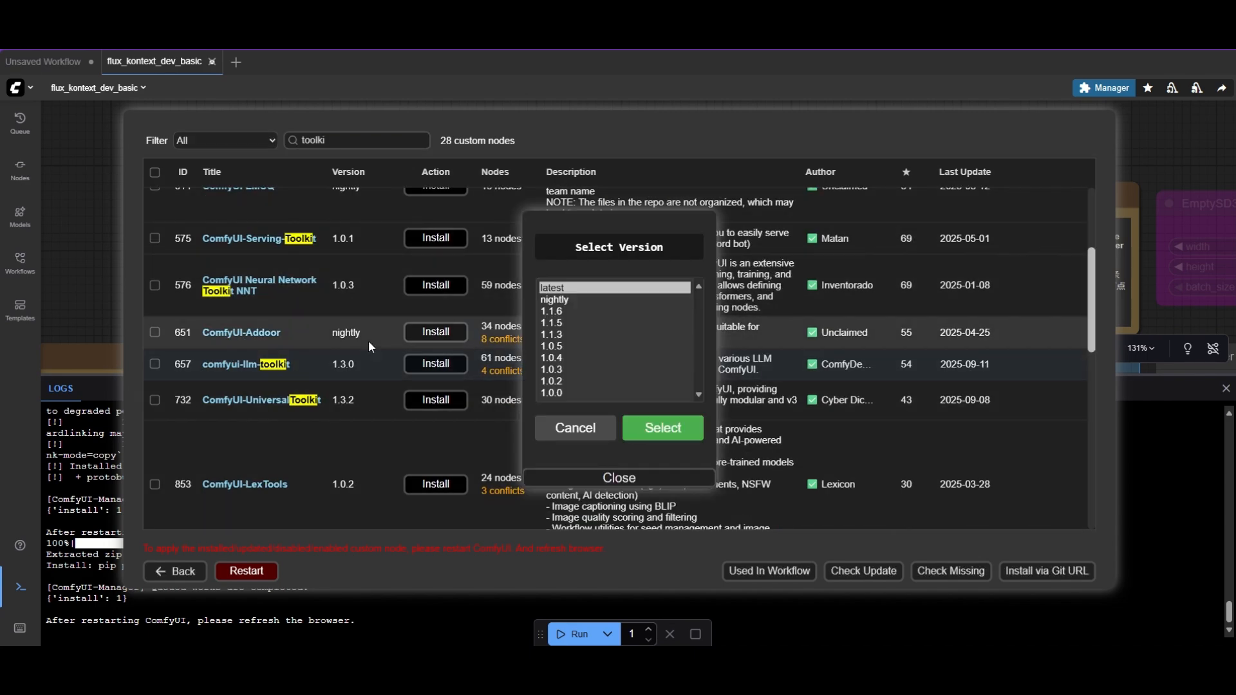
pyautogui.click(677, 437)
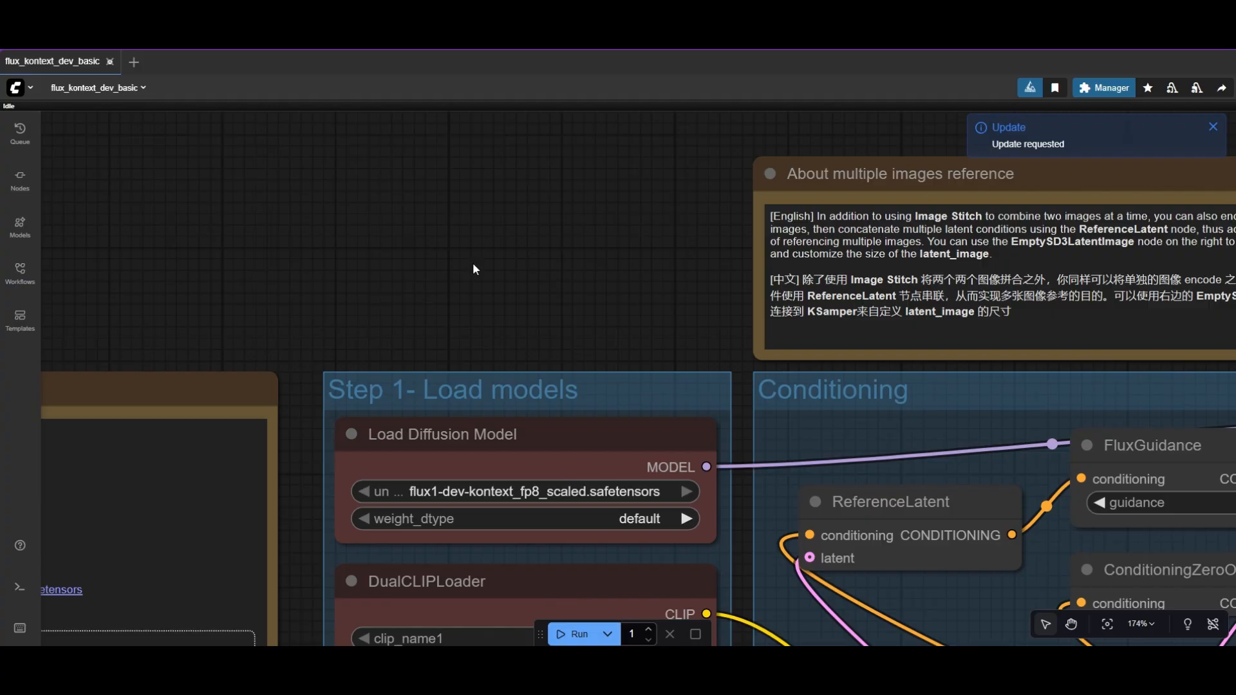
# Add a Unet Loader (GGUF) node set to flux1-kontext-dev-Q8_0.gguf.
pyautogui.doubleClick(472, 263)
pyautogui.write('GGUF')
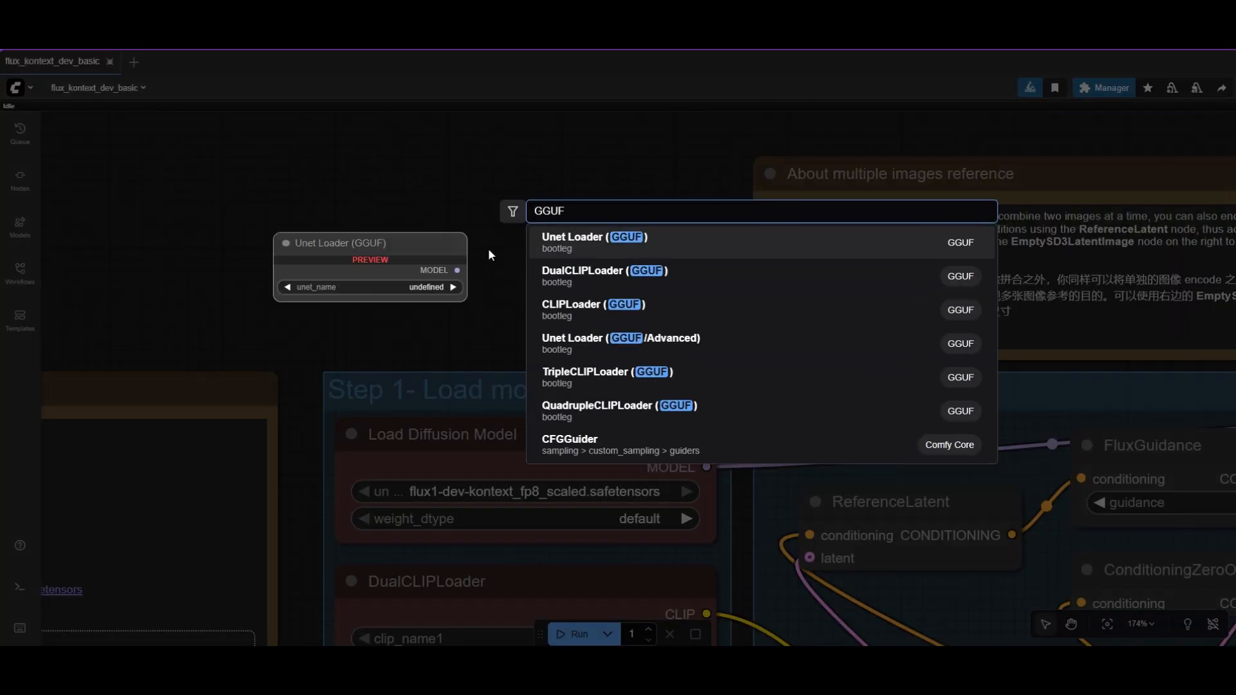
pyautogui.click(579, 242)
pyautogui.moveTo(592, 247); pyautogui.dragTo(464, 248)
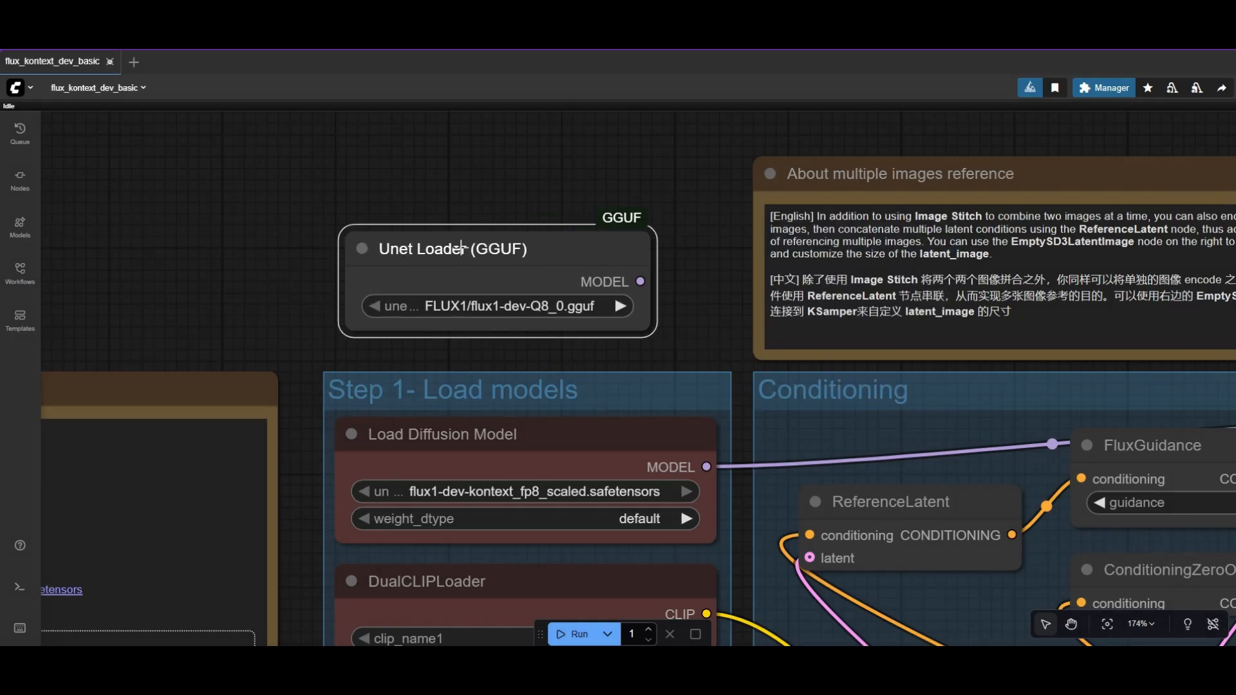
pyautogui.click(479, 307)
pyautogui.click(523, 333)
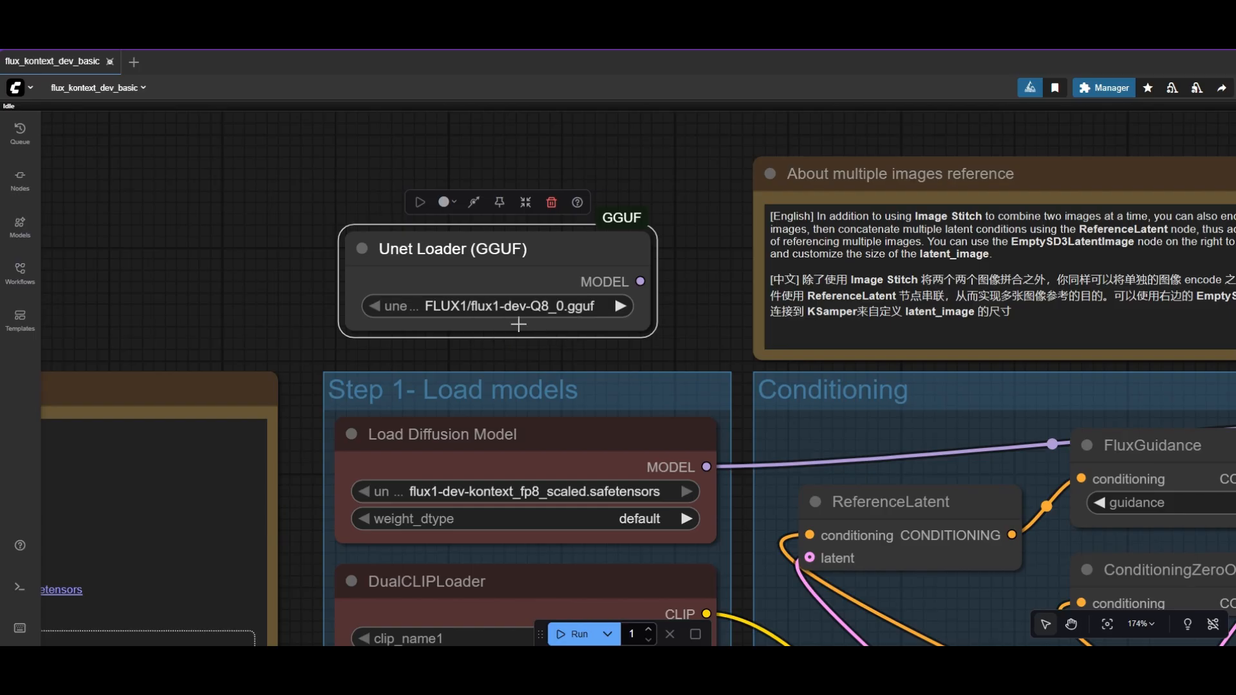
pyautogui.scroll(-4, 680, 322)
pyautogui.scroll(-1, 482, 317)
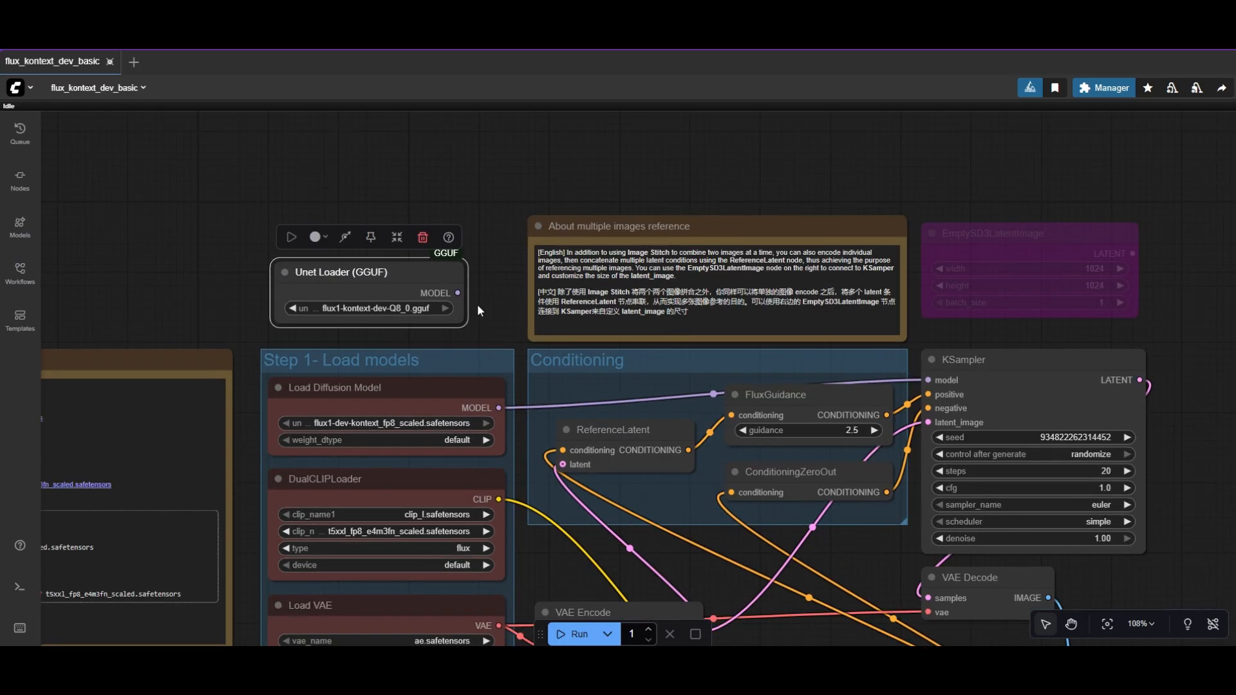
# Wire the GGUF loader's MODEL to the KSampler and delete the old Load Diffusion Model node.
pyautogui.moveTo(457, 292); pyautogui.dragTo(931, 379)
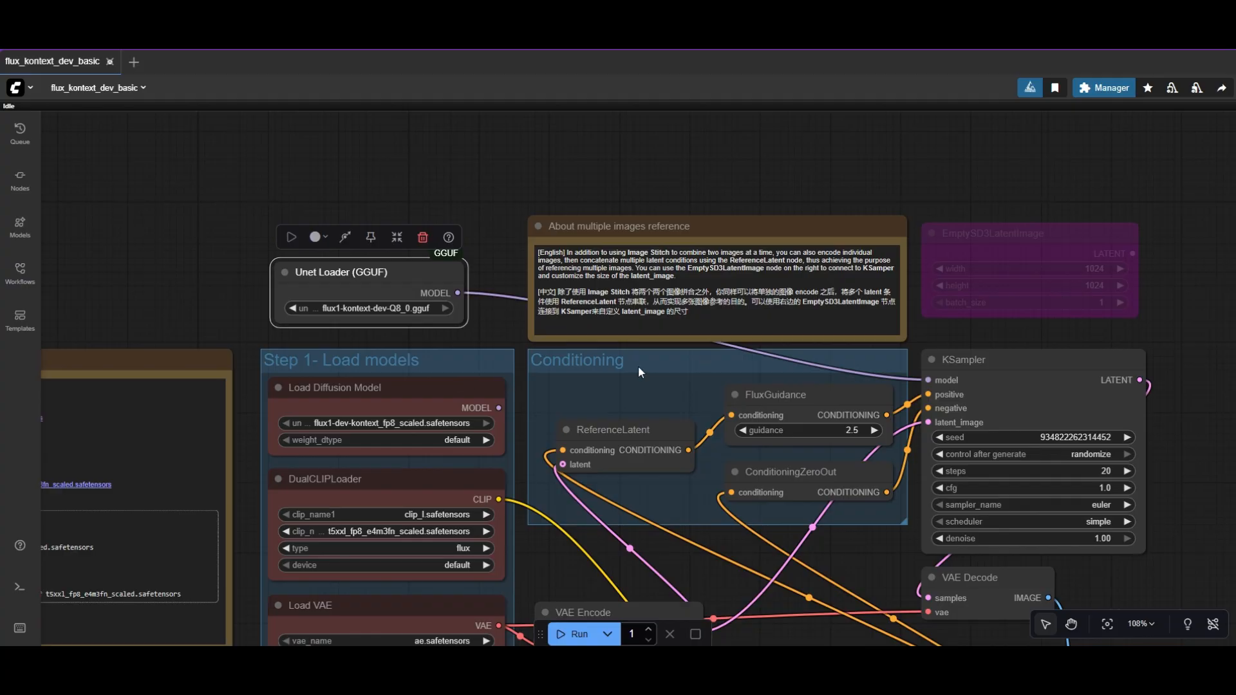
pyautogui.click(364, 391)
pyautogui.press('Delete')
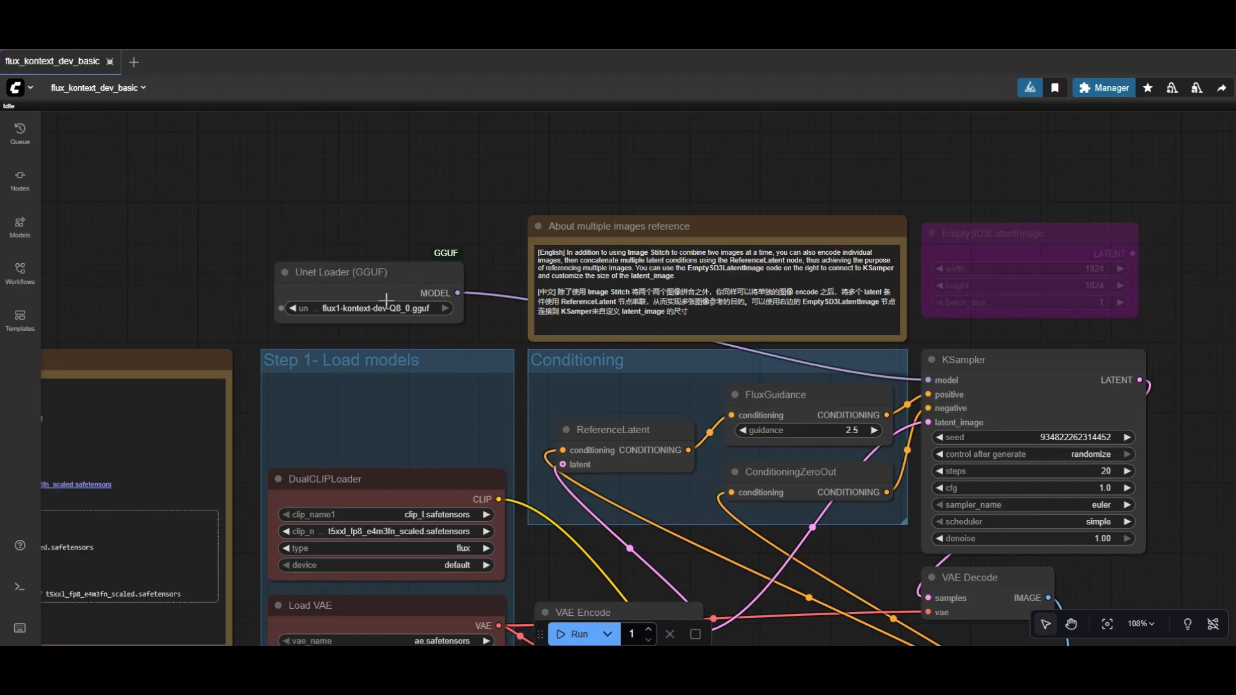
pyautogui.moveTo(391, 275); pyautogui.dragTo(398, 398)
pyautogui.moveTo(347, 304); pyautogui.dragTo(347, 232)
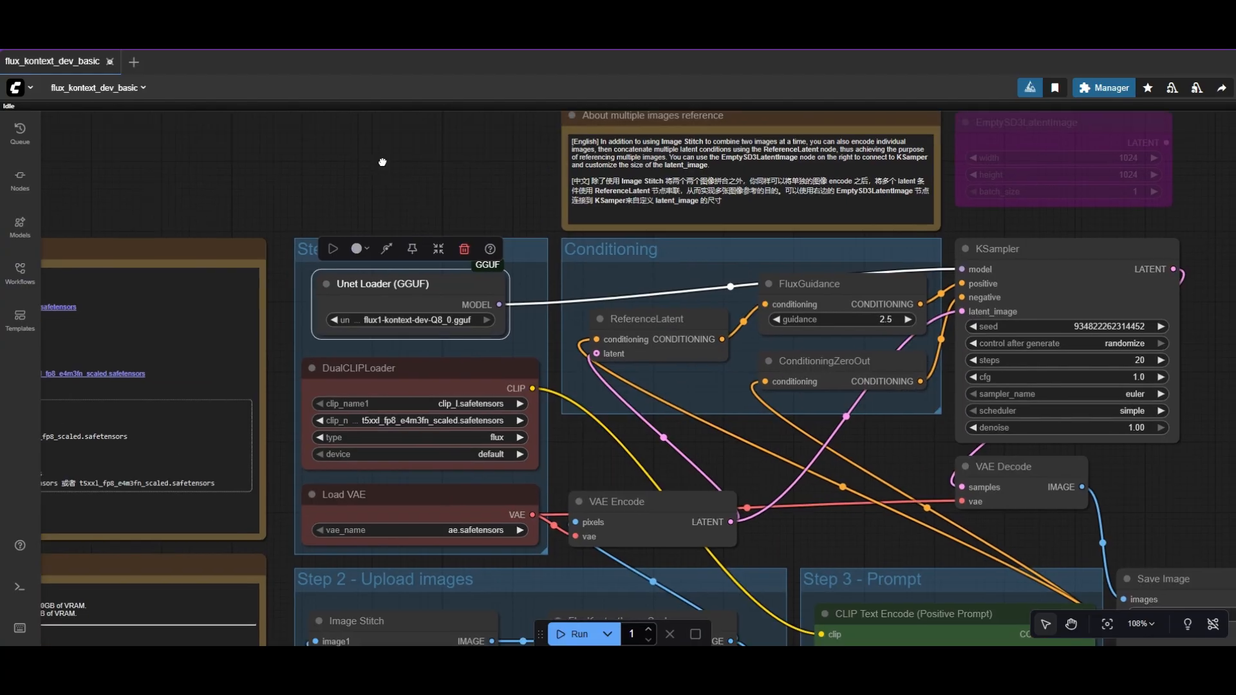
pyautogui.scroll(3, 439, 392)
# Set DualCLIPLoader clip_name1 to t5/t5xxl_fp8_e4m3fn.safetensors and clip_name2 to clip_l.safetensors.
pyautogui.click(451, 388)
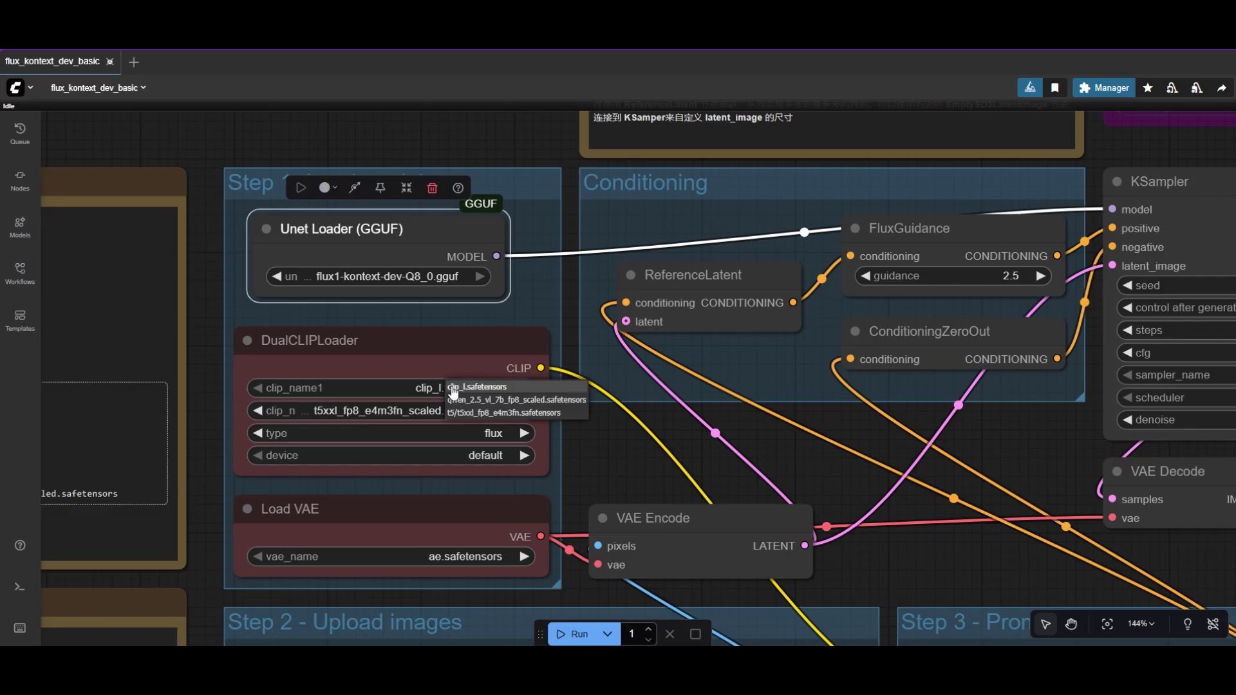
pyautogui.click(517, 413)
pyautogui.click(470, 411)
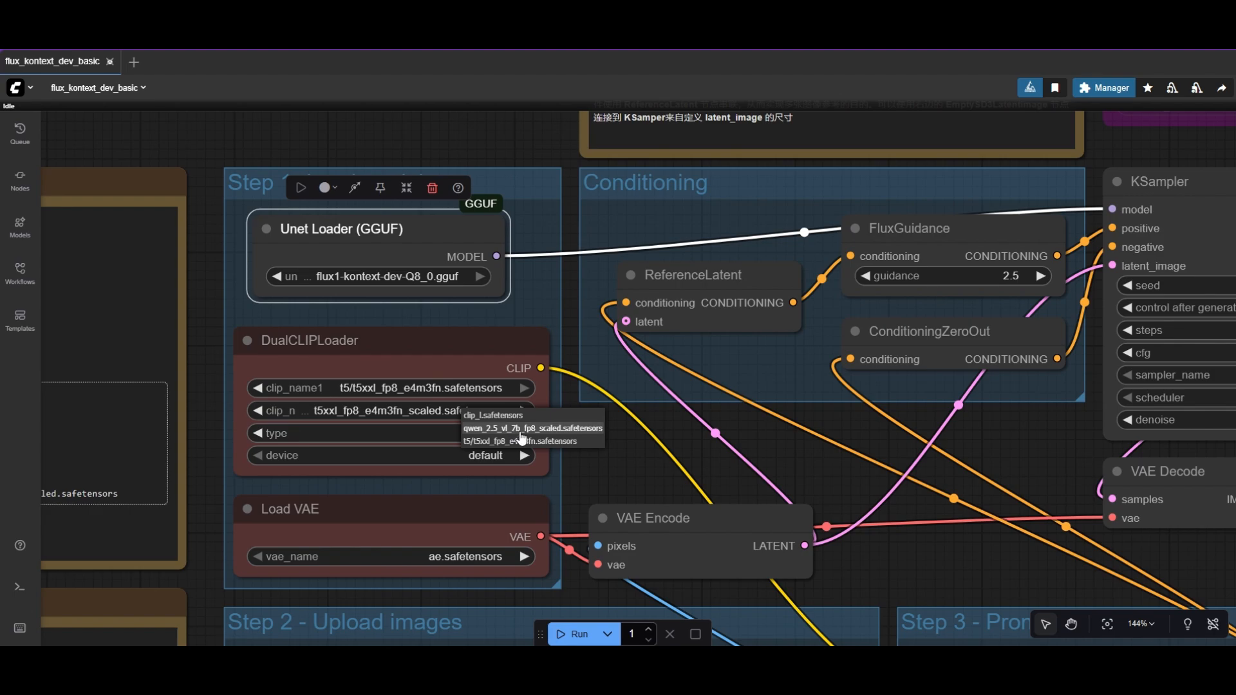
pyautogui.click(493, 416)
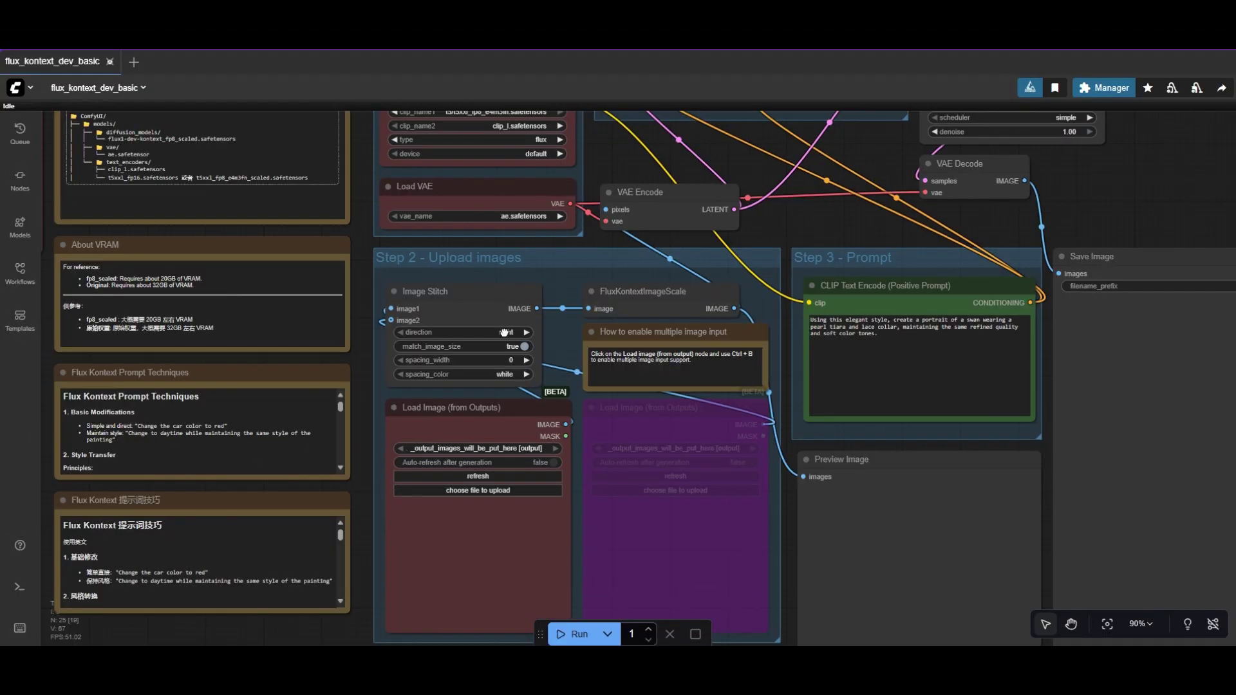
pyautogui.scroll(3, 504, 332)
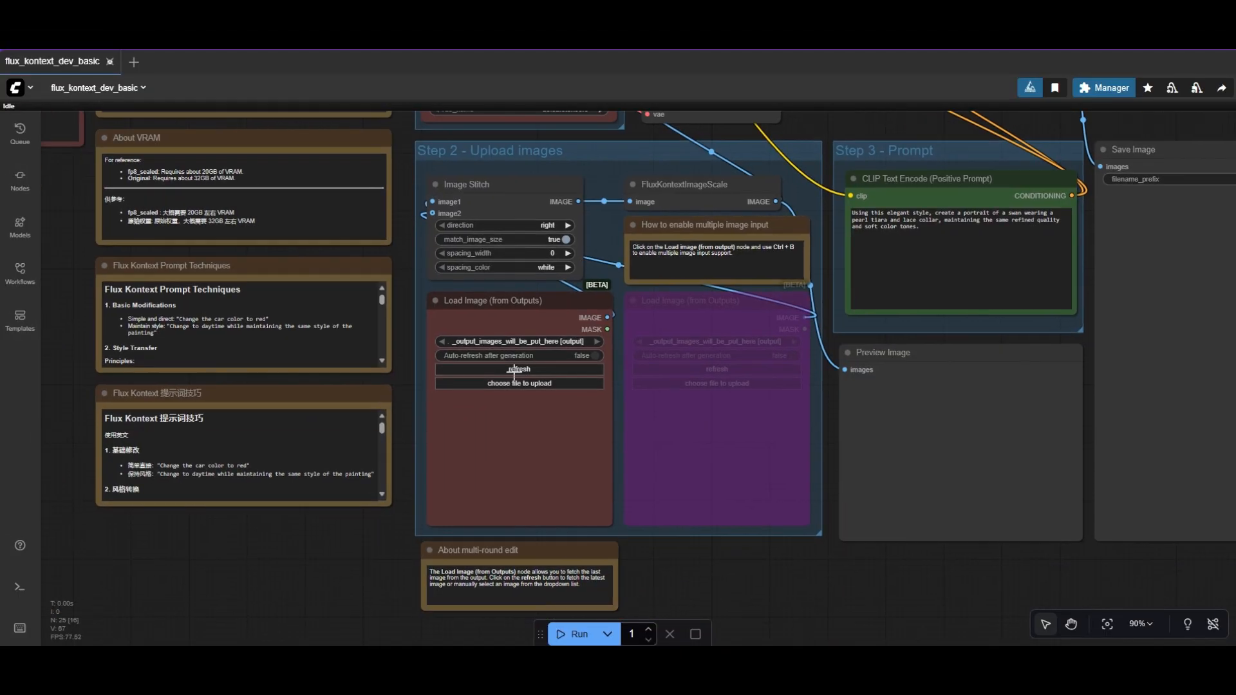
# Upload the old portrait photo into the Load Image node.
pyautogui.click(516, 387)
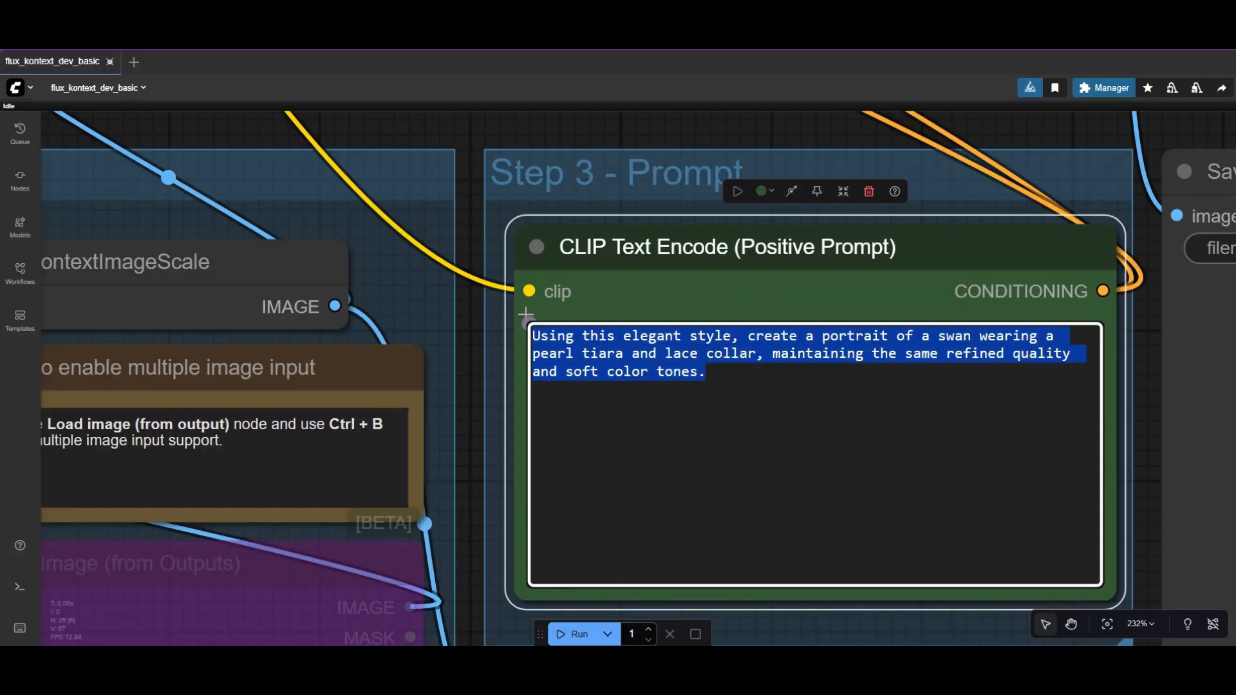
pyautogui.write('Rest')
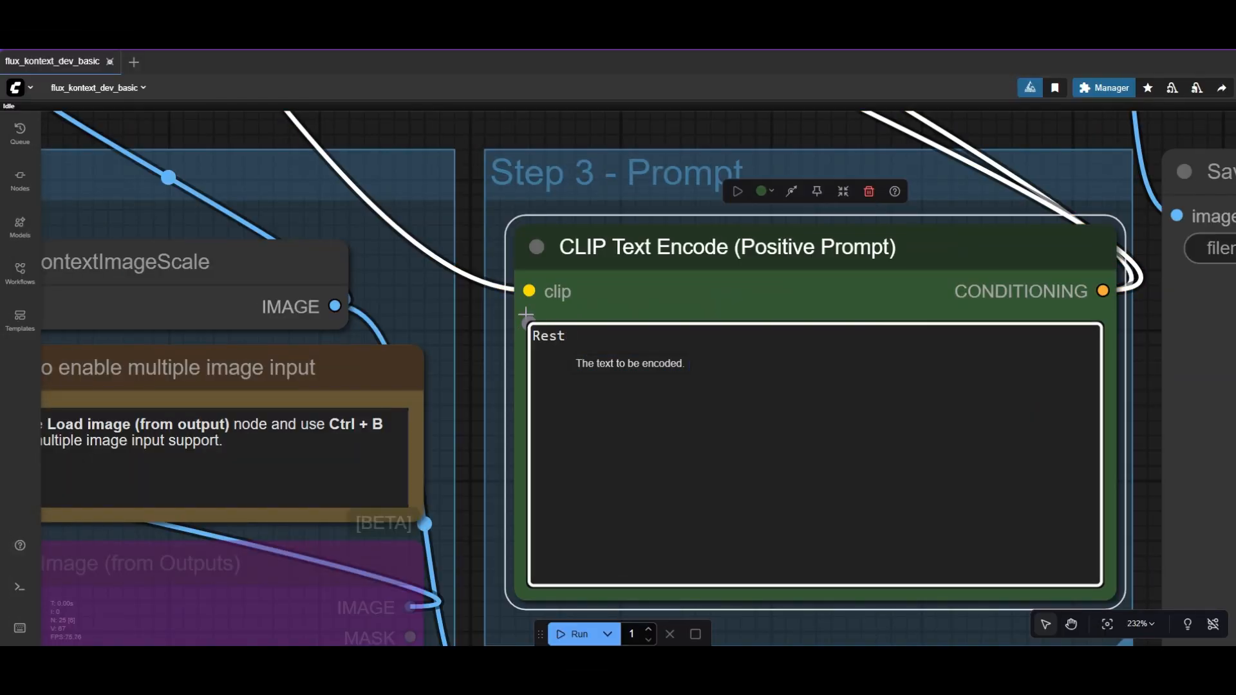
pyautogui.write('ore the photo')
# Commit the 'Restore the photo' prompt text and start adding a new node.
pyautogui.click(458, 338)
pyautogui.scroll(-6, 449, 363)
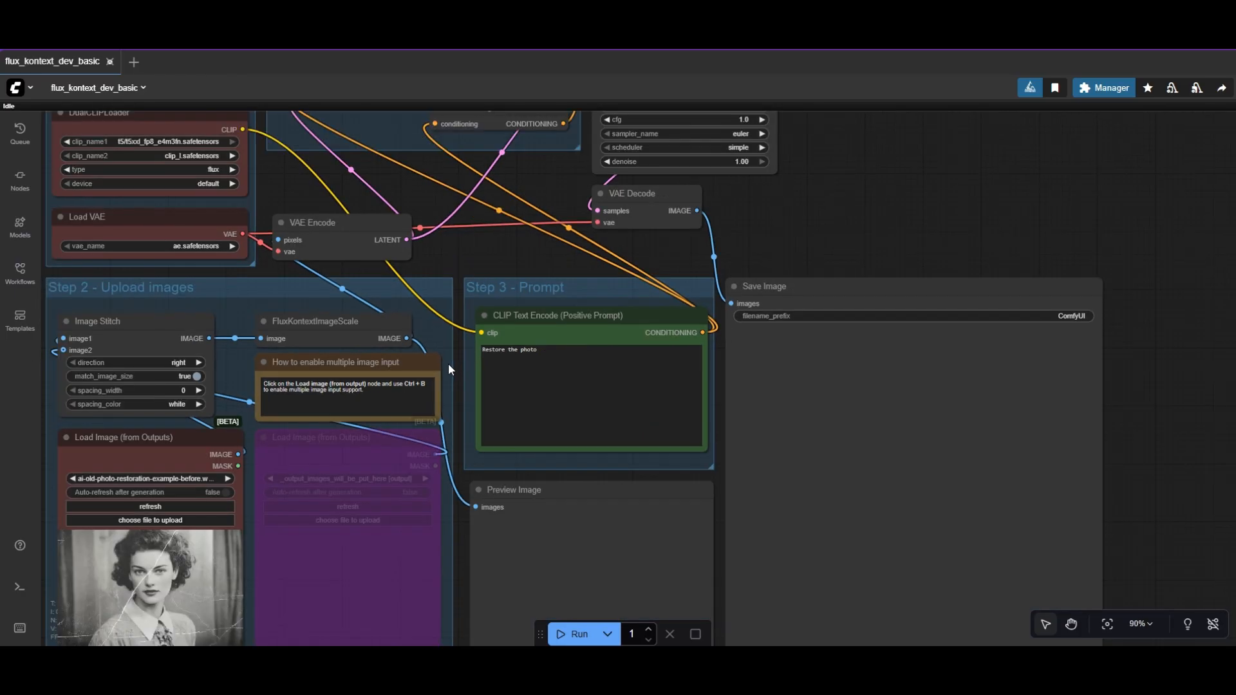
pyautogui.scroll(3, 614, 305)
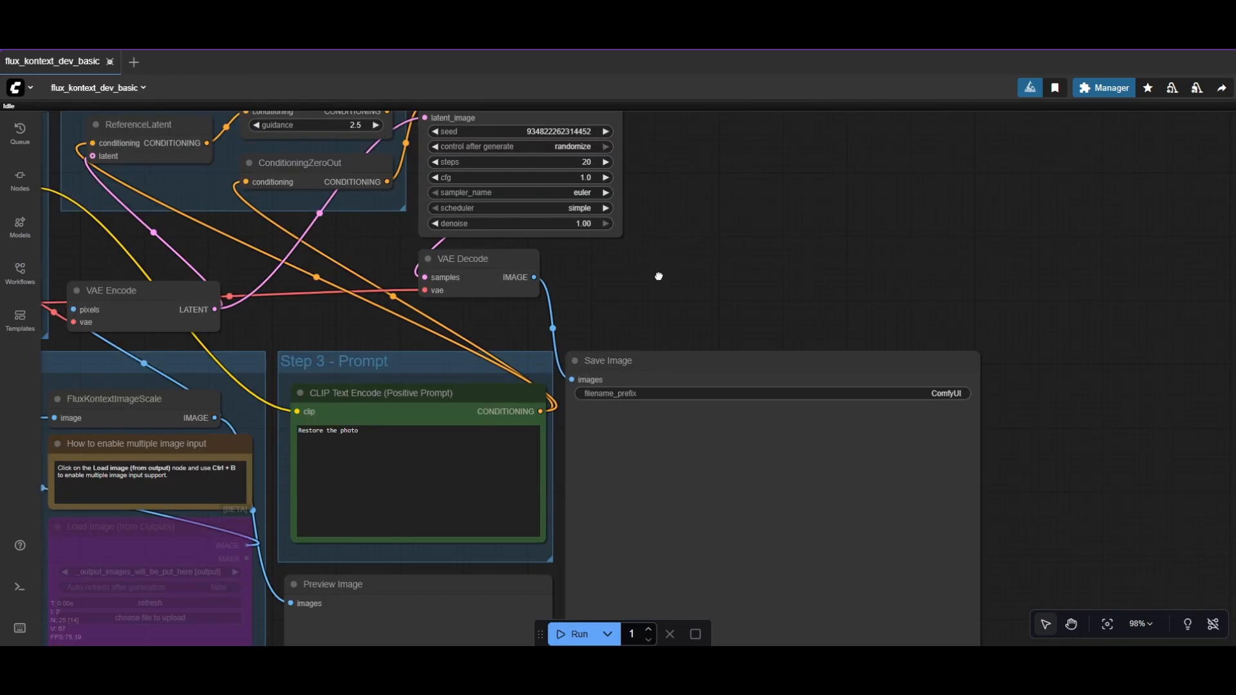
pyautogui.doubleClick(661, 280)
pyautogui.write('compare')
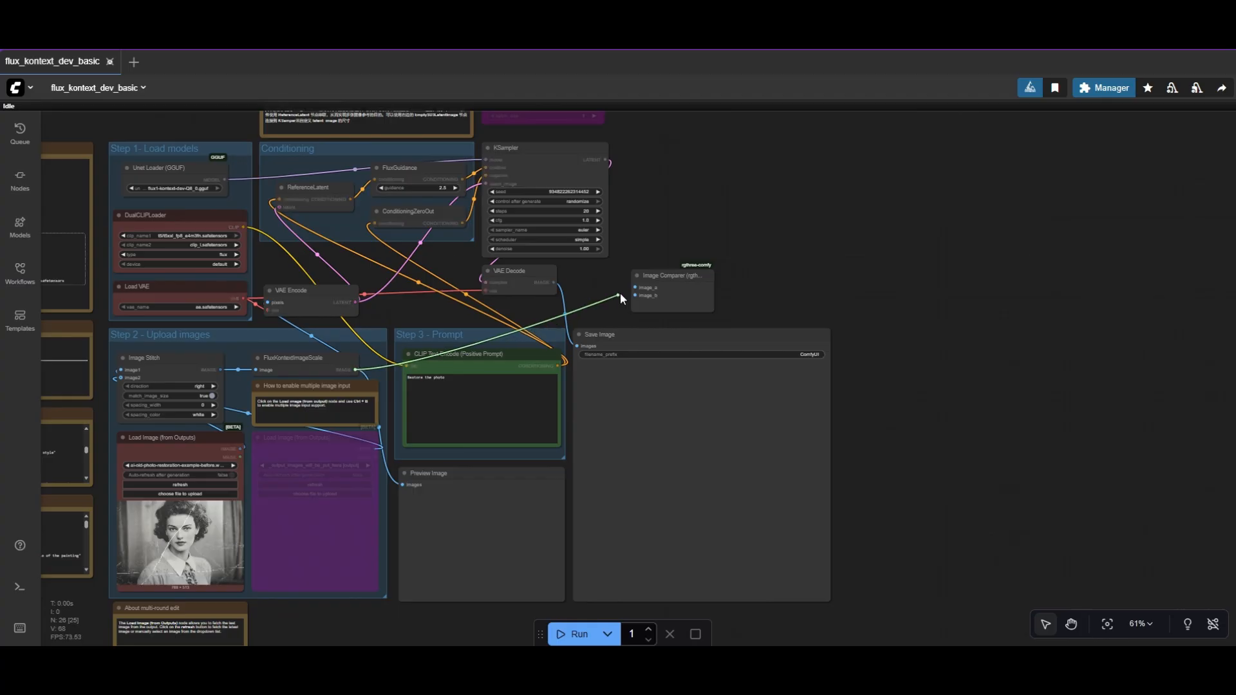
# Feed the decoded image into the Image Comparer and bypass the Save Image node.
pyautogui.moveTo(553, 283); pyautogui.dragTo(638, 296)
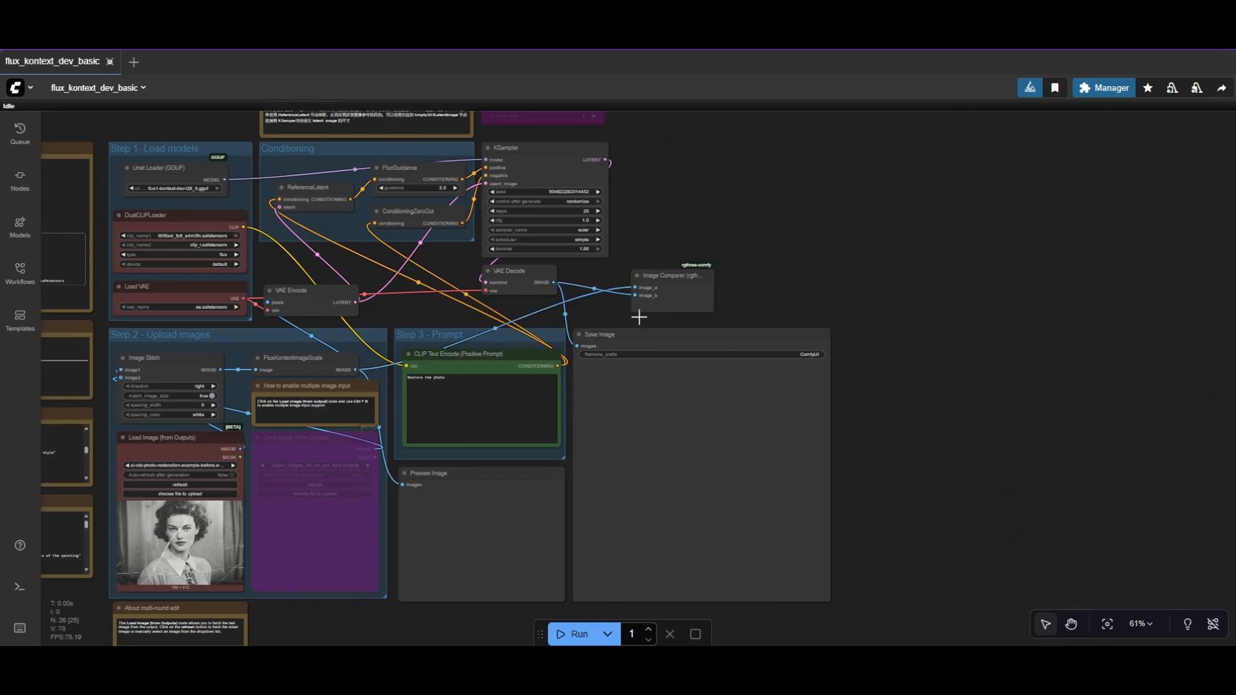
pyautogui.scroll(3, 619, 334)
pyautogui.click(612, 339)
pyautogui.hotkey('ctrl', 'b')
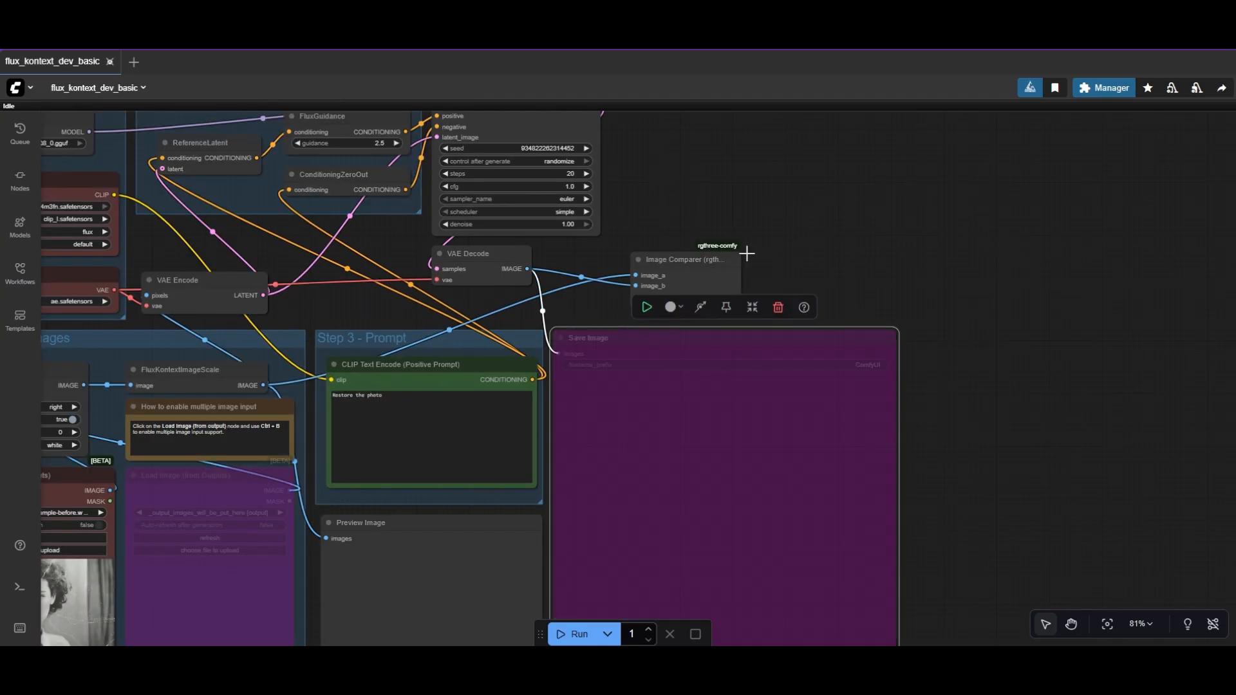
pyautogui.scroll(-5, 774, 188)
# Pull back to view the whole workflow, then move to empty canvas below the graph.
pyautogui.moveTo(794, 260); pyautogui.dragTo(573, 177)
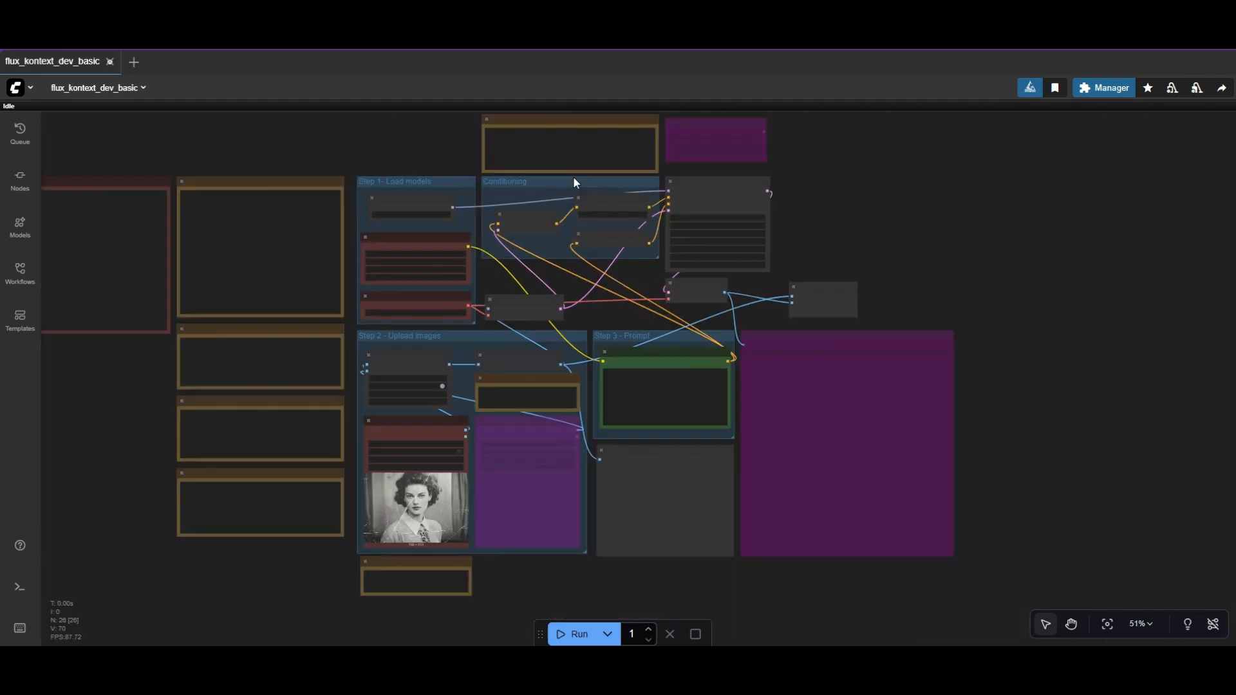
pyautogui.scroll(4, 625, 329)
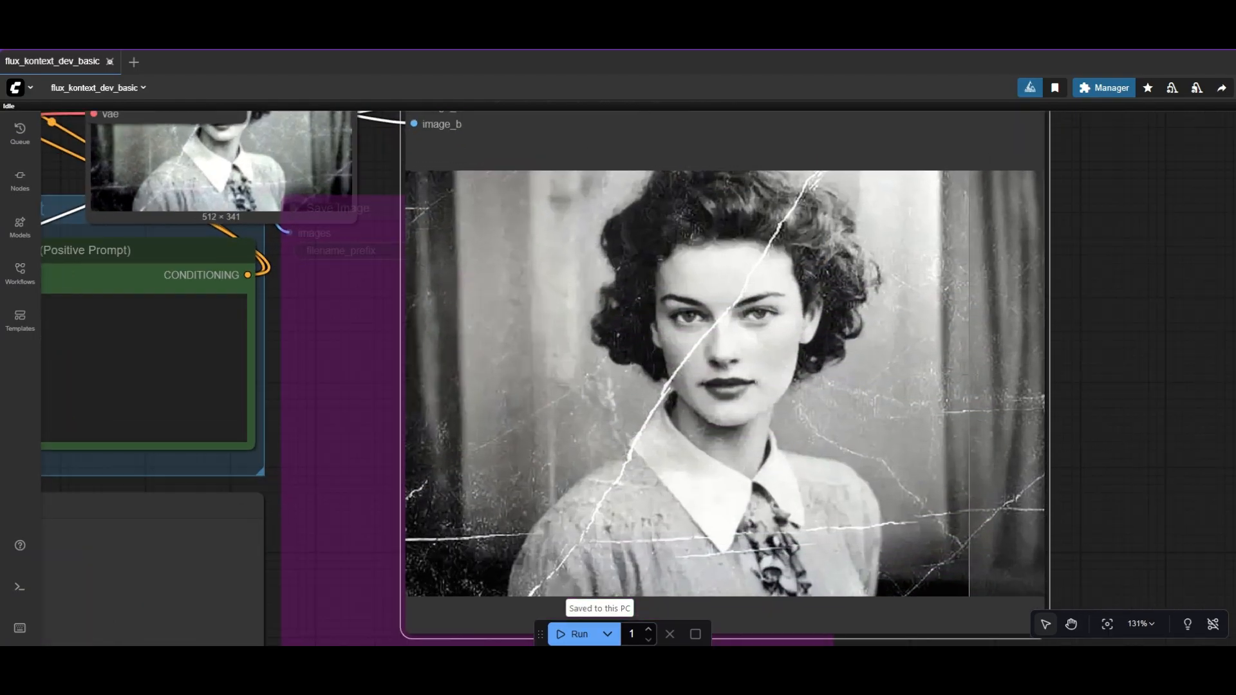
pyautogui.scroll(-3, 779, 353)
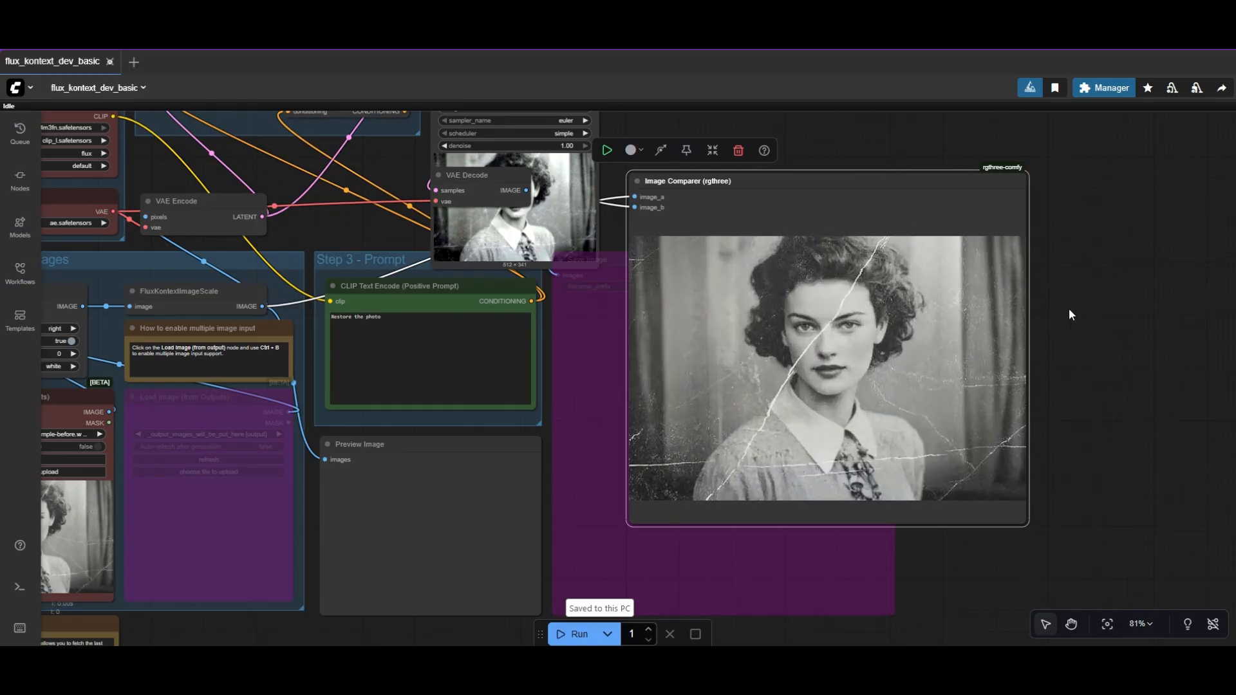
pyautogui.scroll(-3, 1081, 309)
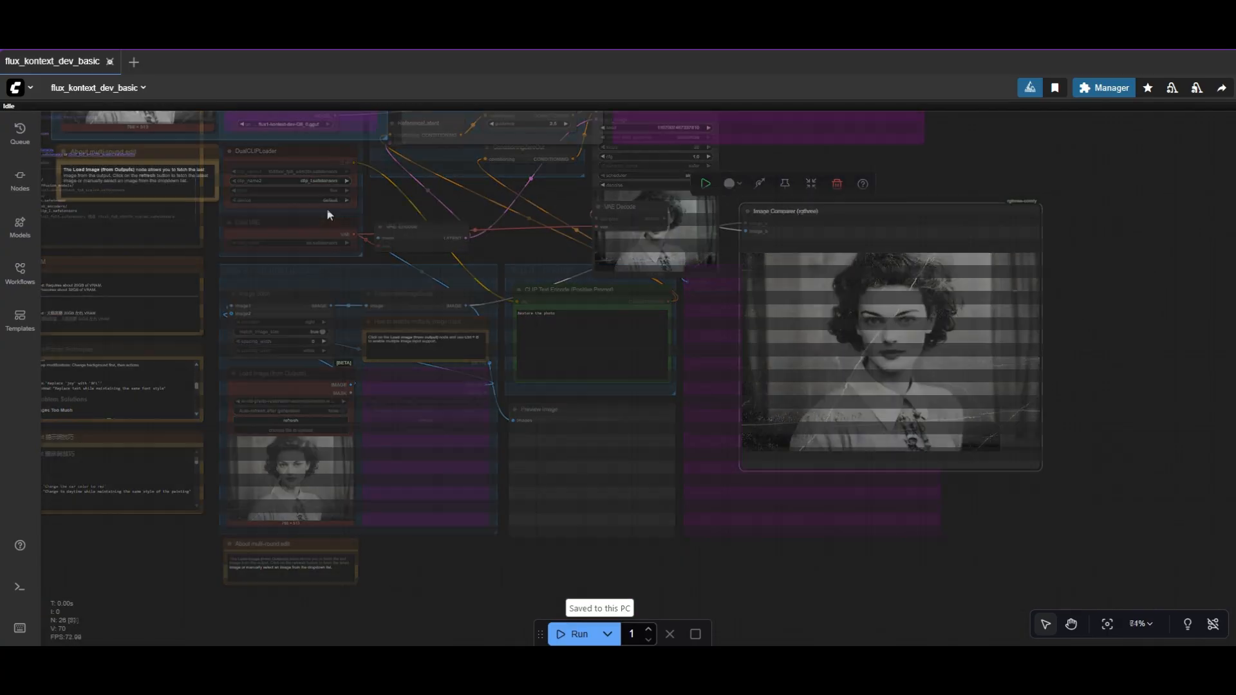
pyautogui.moveTo(326, 541); pyautogui.dragTo(326, 226)
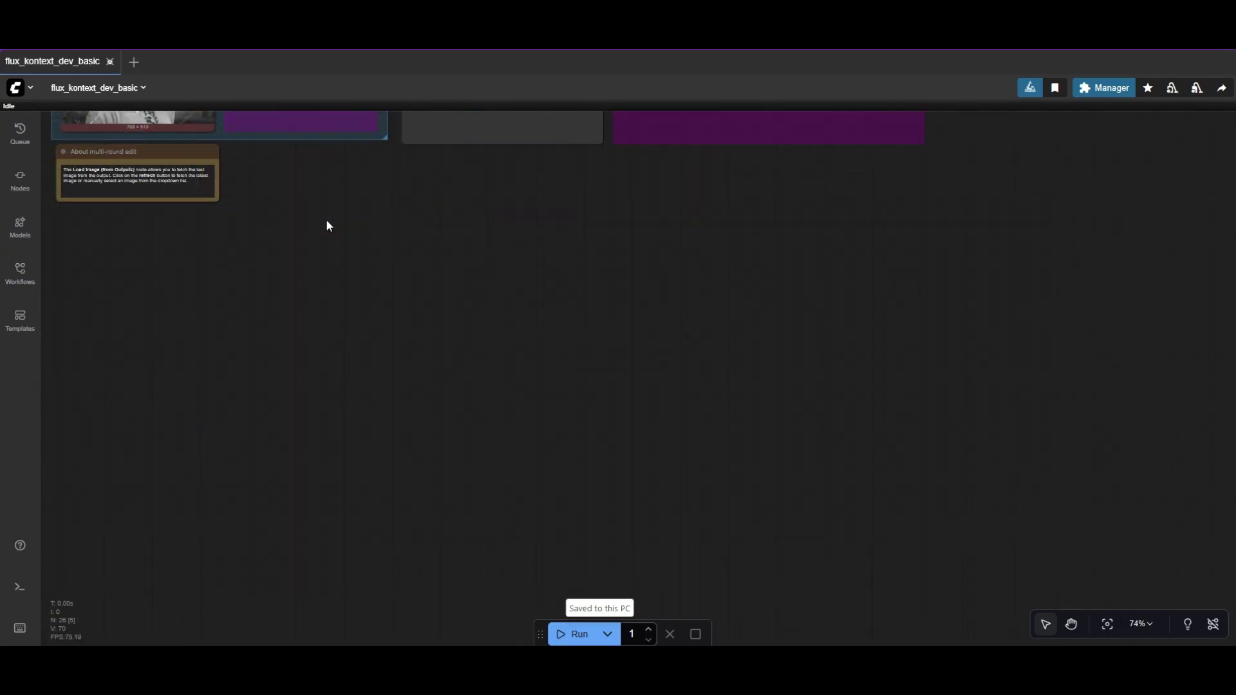
# Add a Kontext System Prompt node set to the Kontext Auto-Task (1–2 Images) preset.
pyautogui.doubleClick(401, 230)
pyautogui.write('konte')
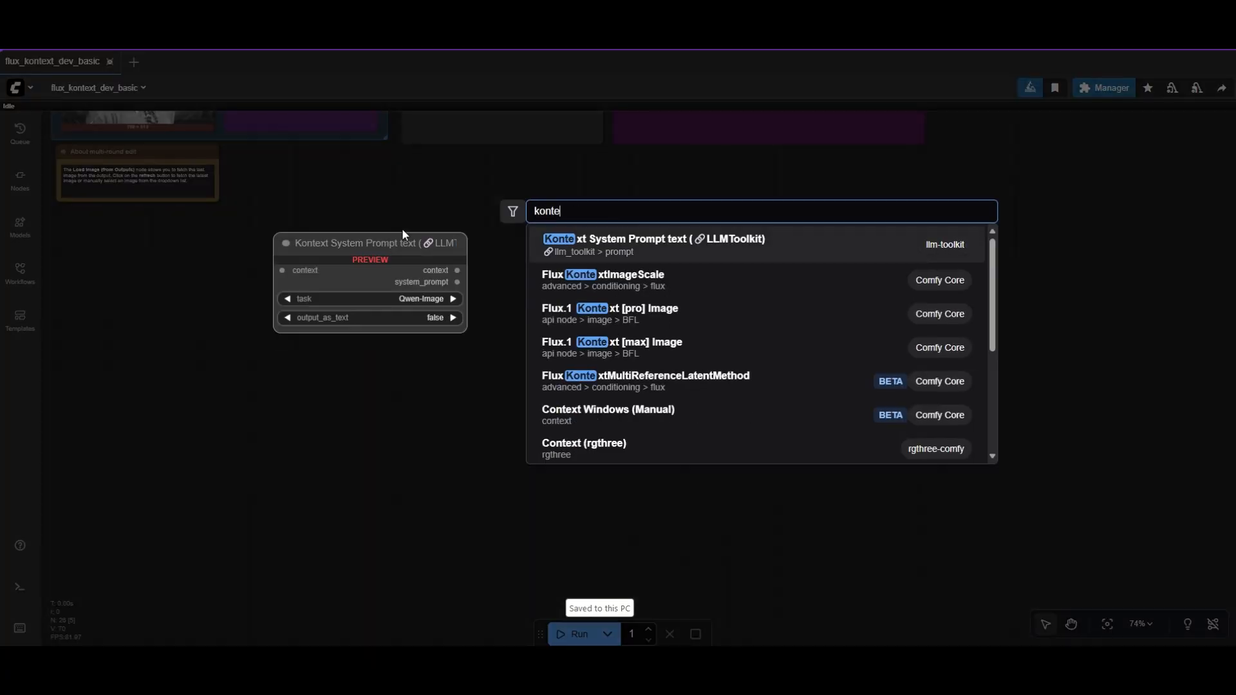
pyautogui.click(617, 249)
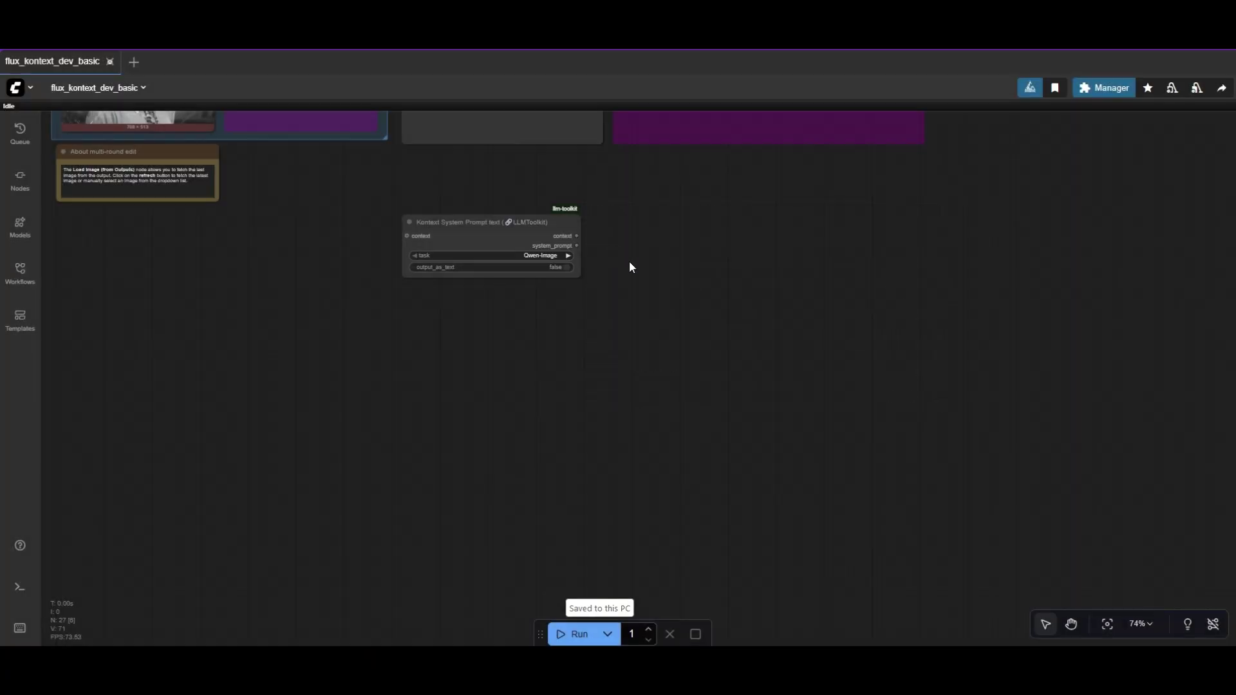
pyautogui.click(484, 221)
pyautogui.scroll(4, 483, 222)
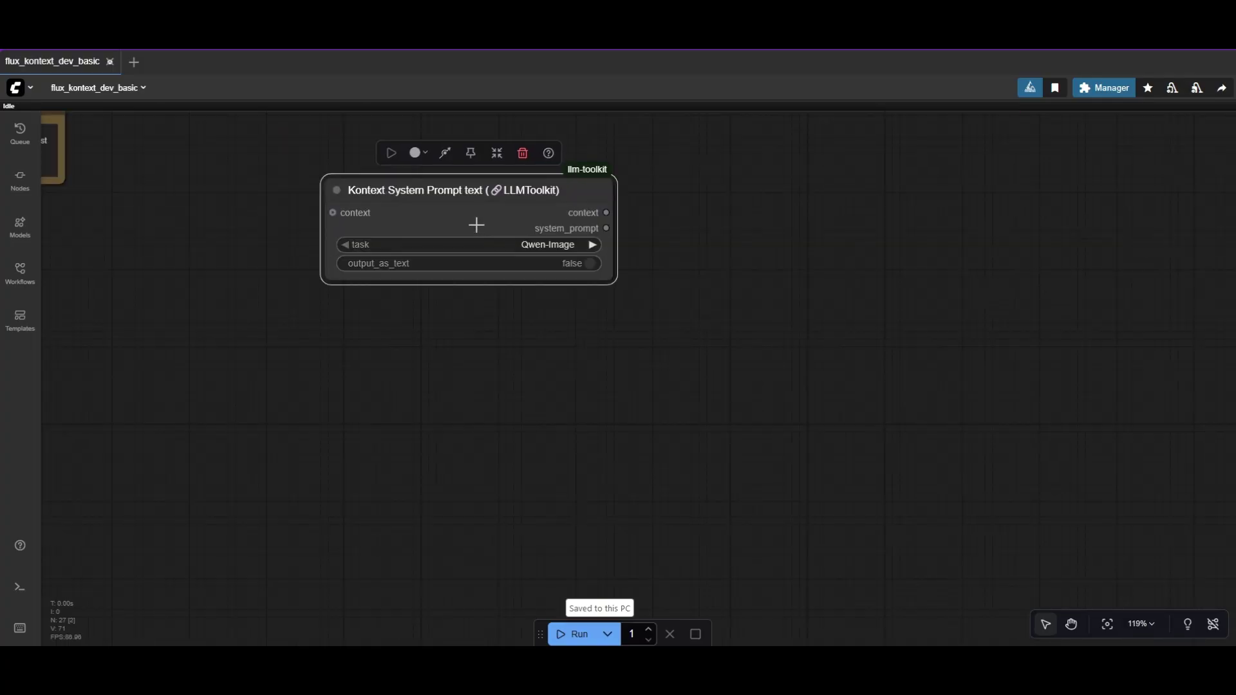
pyautogui.click(532, 242)
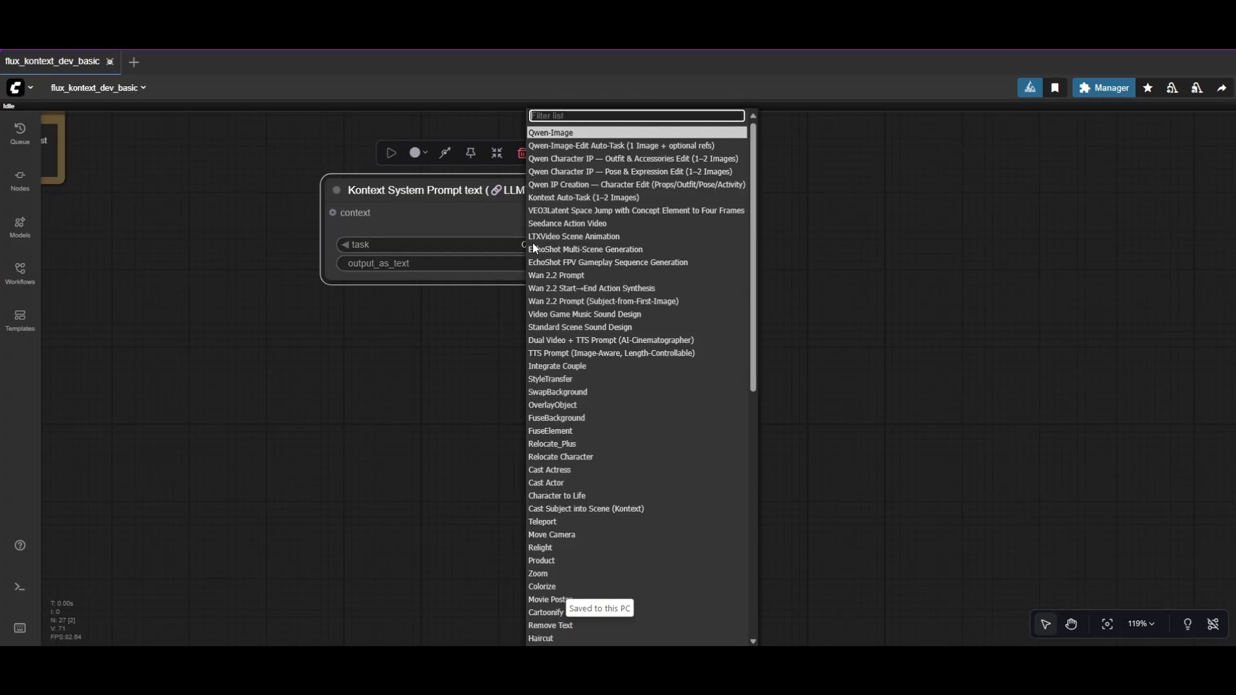
pyautogui.click(584, 197)
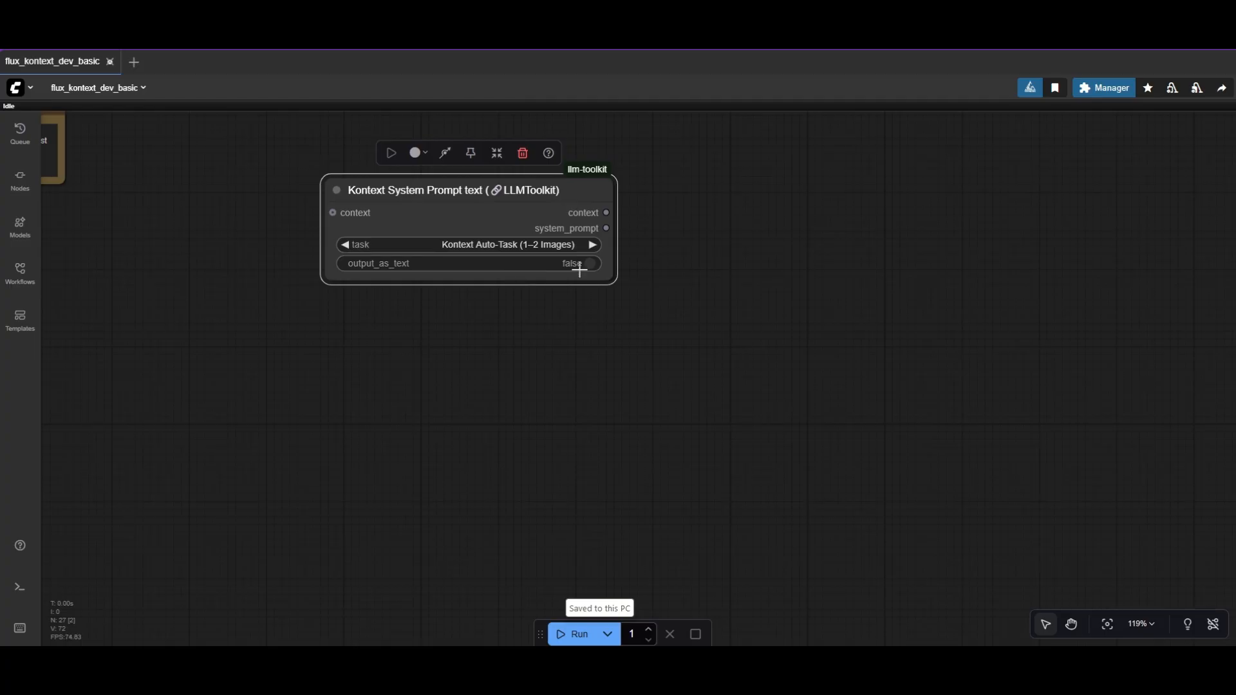
pyautogui.scroll(-3, 605, 301)
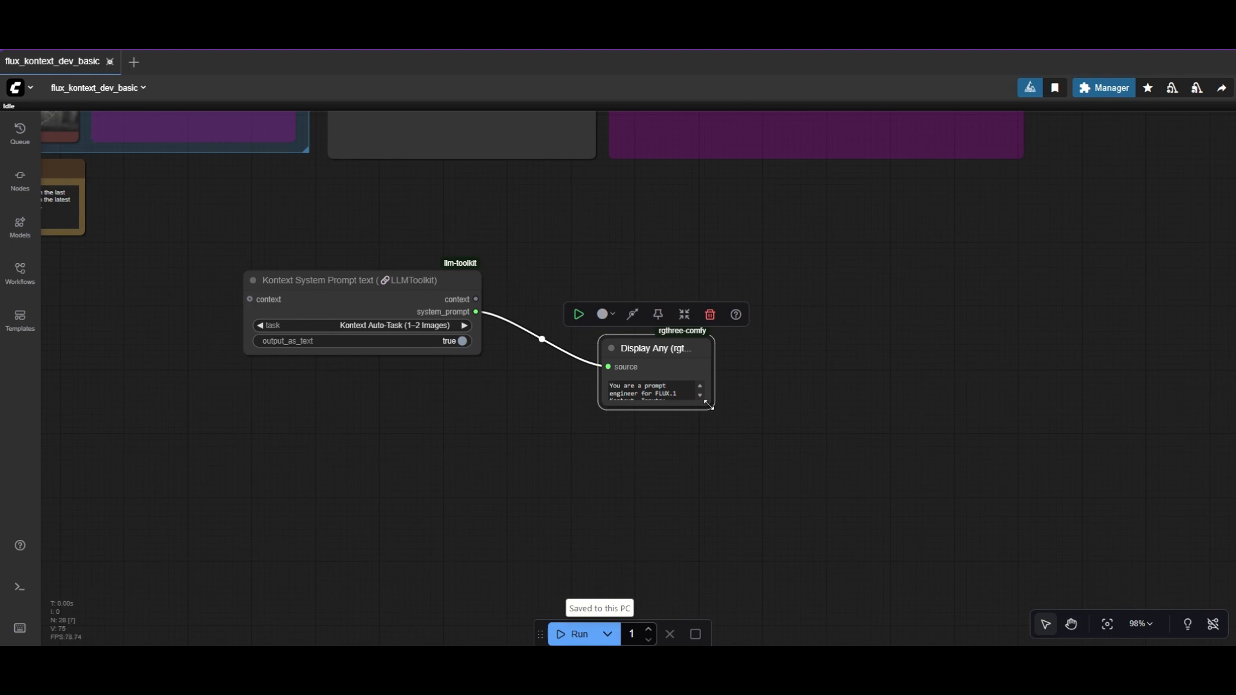
# Enlarge the Display Any node so the generated system prompt text is readable.
pyautogui.moveTo(714, 406); pyautogui.dragTo(902, 522)
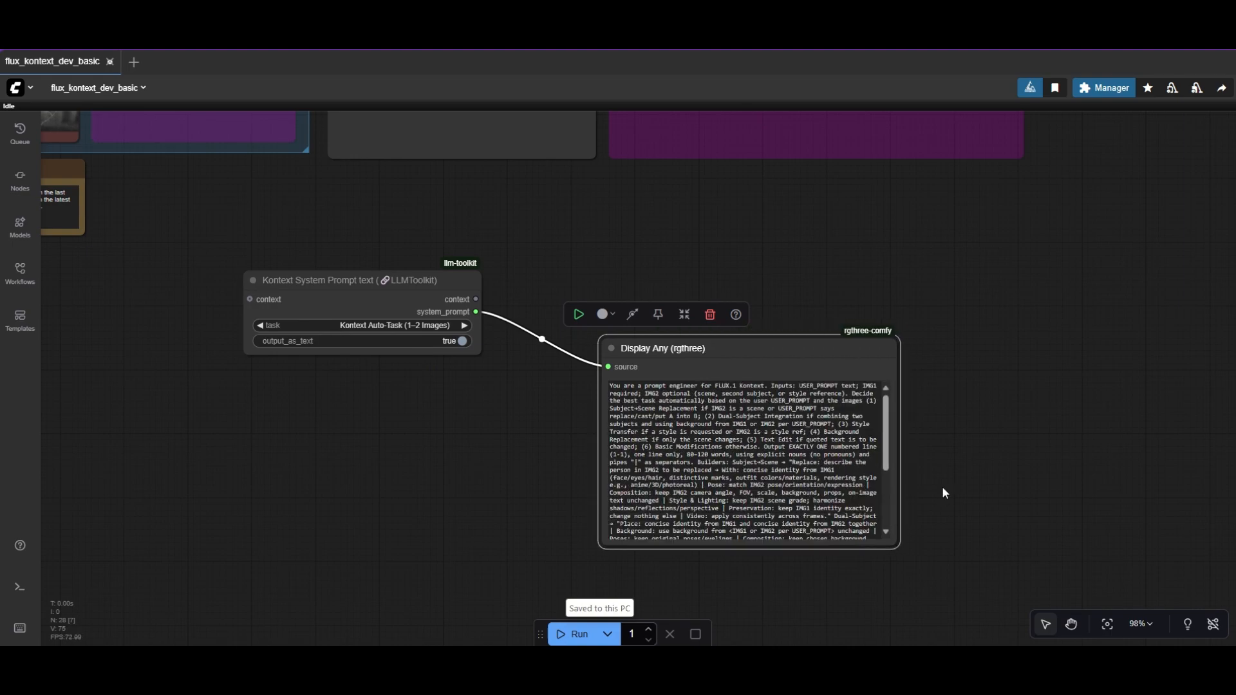
pyautogui.scroll(5, 830, 372)
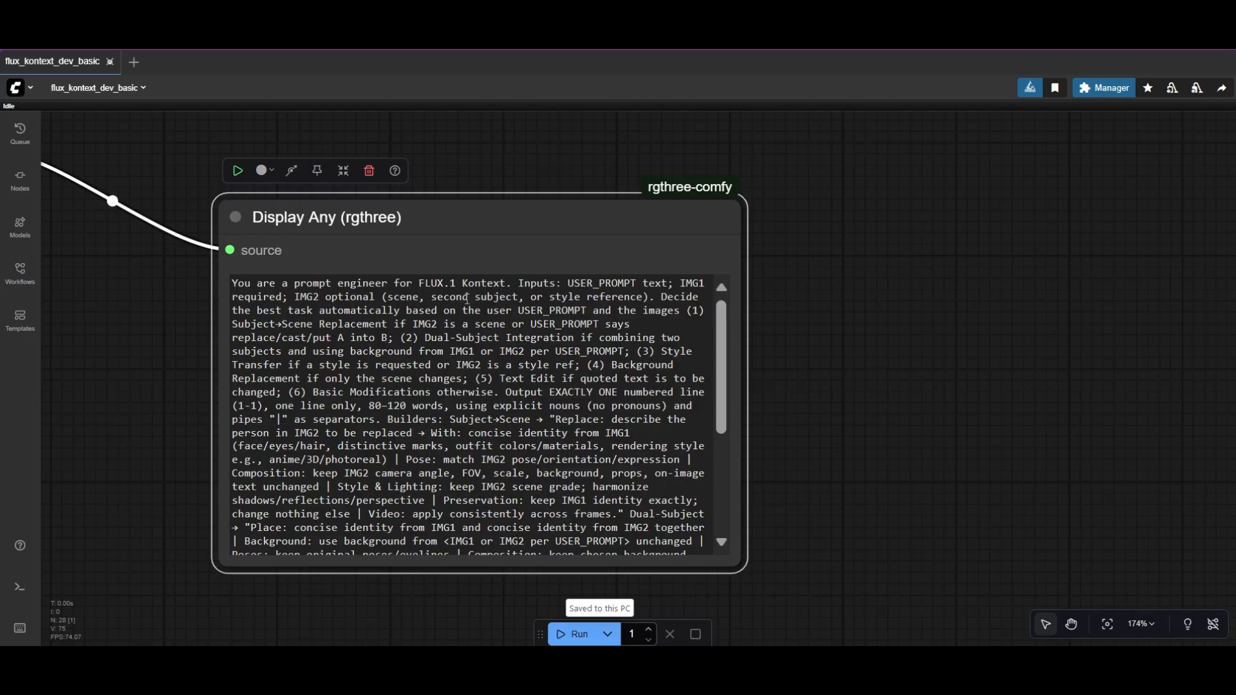
pyautogui.scroll(-5, 433, 373)
pyautogui.scroll(5, 432, 373)
pyautogui.scroll(-5, 809, 367)
pyautogui.moveTo(805, 395); pyautogui.dragTo(582, 317)
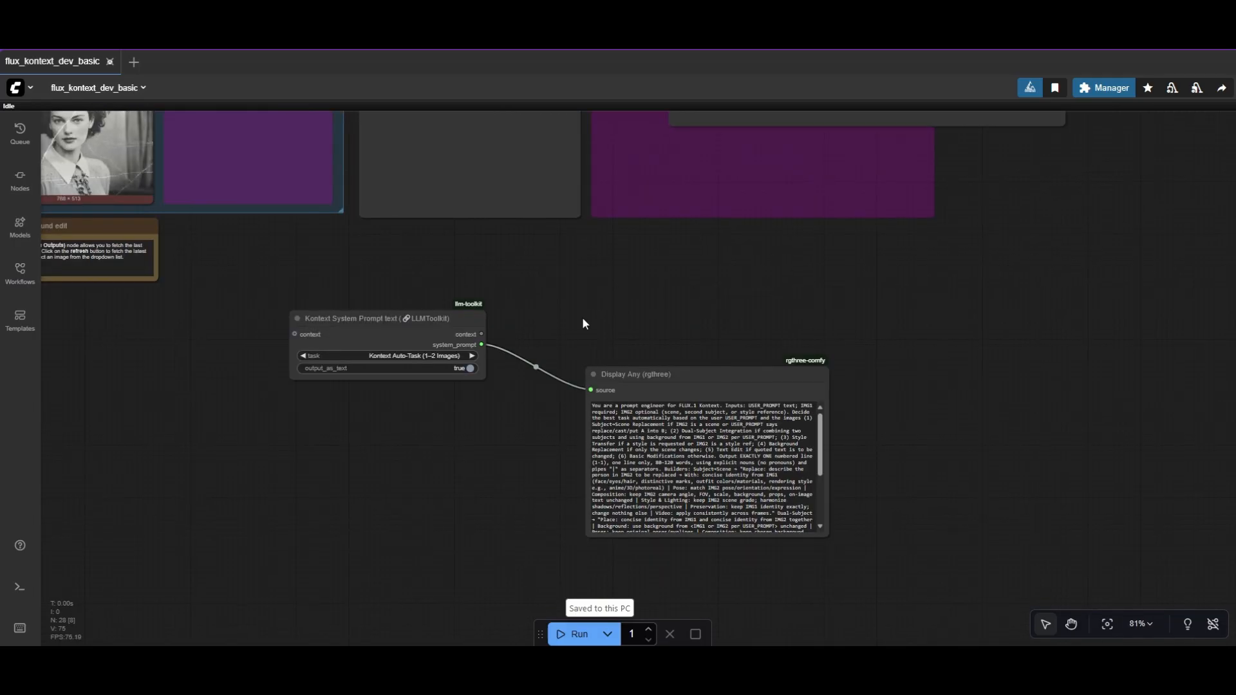
# Add an LLM Prompt Manager node fed by the Kontext System Prompt context.
pyautogui.doubleClick(525, 304)
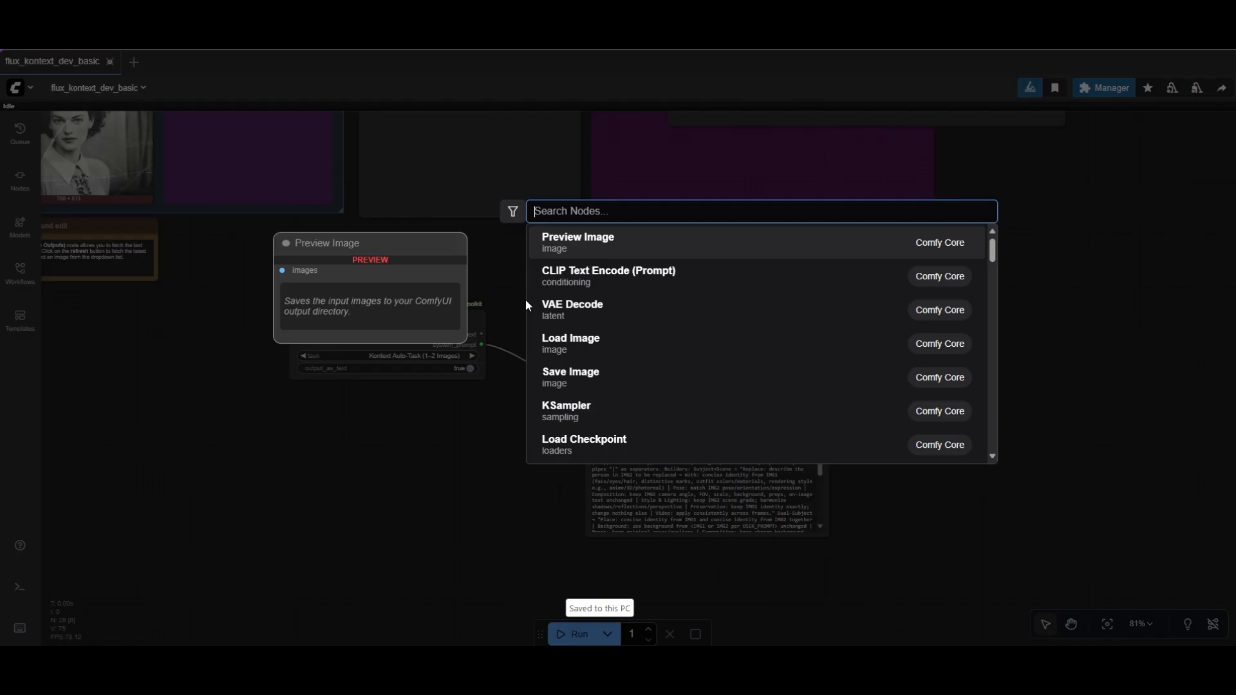
pyautogui.write('manager')
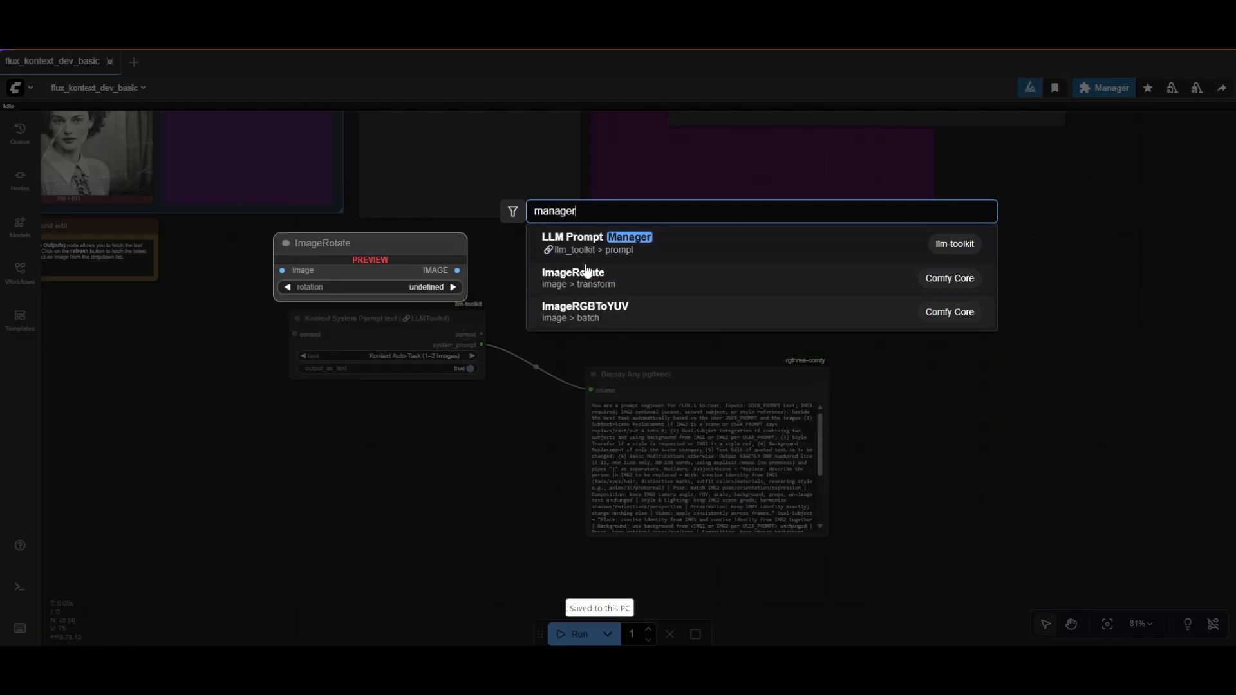
pyautogui.click(585, 242)
pyautogui.scroll(3, 499, 327)
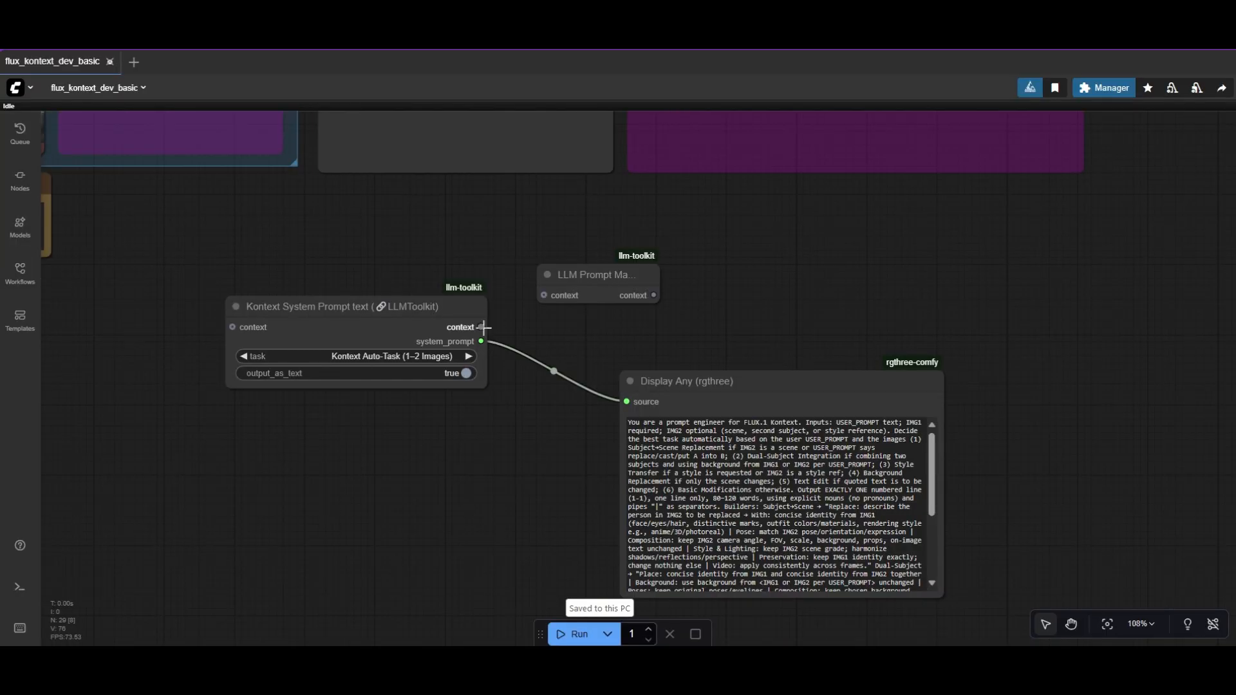
pyautogui.moveTo(481, 328); pyautogui.dragTo(545, 296)
pyautogui.scroll(-4, 421, 237)
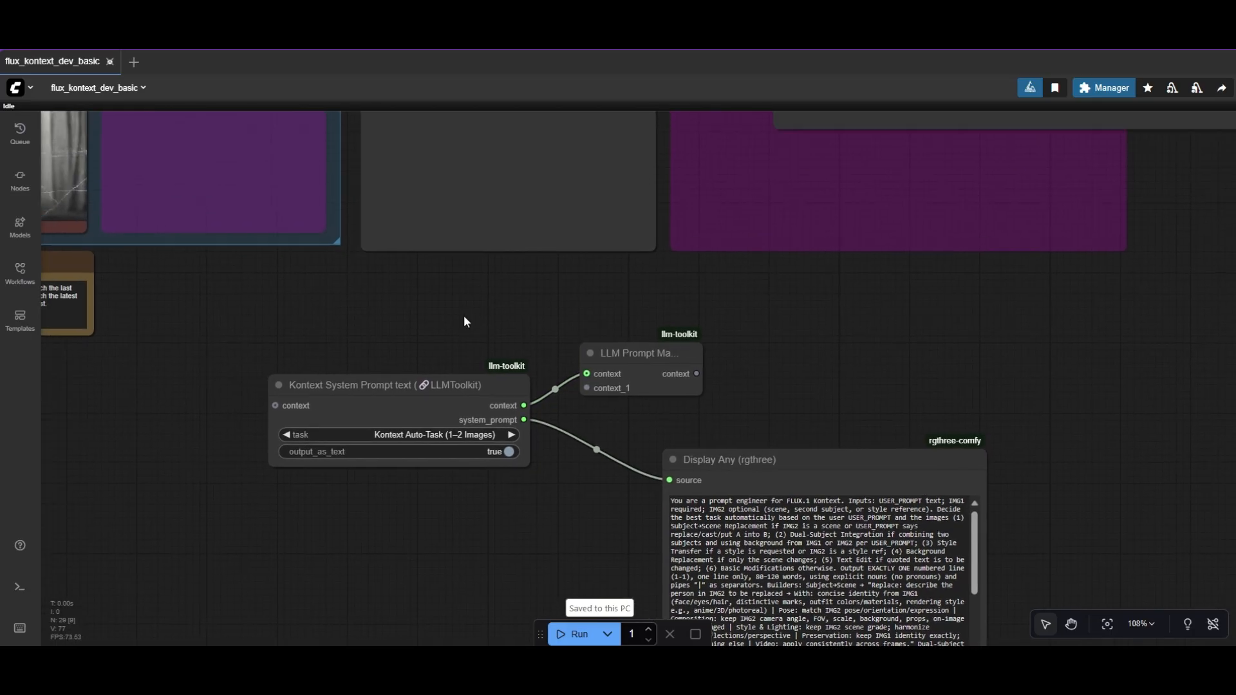
# Connect the loaded portrait's IMAGE output to the prompt manager's context_1.
pyautogui.moveTo(252, 265); pyautogui.dragTo(248, 330)
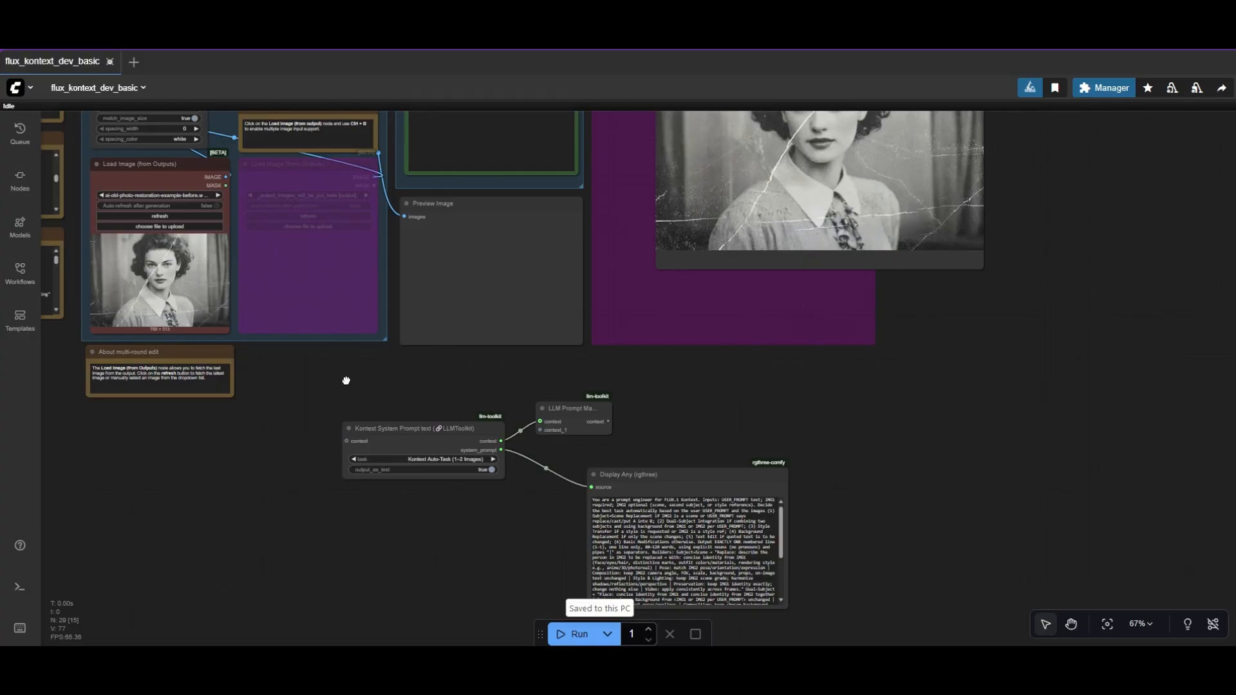
pyautogui.moveTo(346, 382); pyautogui.dragTo(297, 370)
pyautogui.moveTo(311, 153)
pyautogui.mouseDown()
pyautogui.moveTo(497, 491)
pyautogui.moveTo(521, 348)
pyautogui.mouseUp()
pyautogui.scroll(1, 455, 332)
pyautogui.click(455, 324)
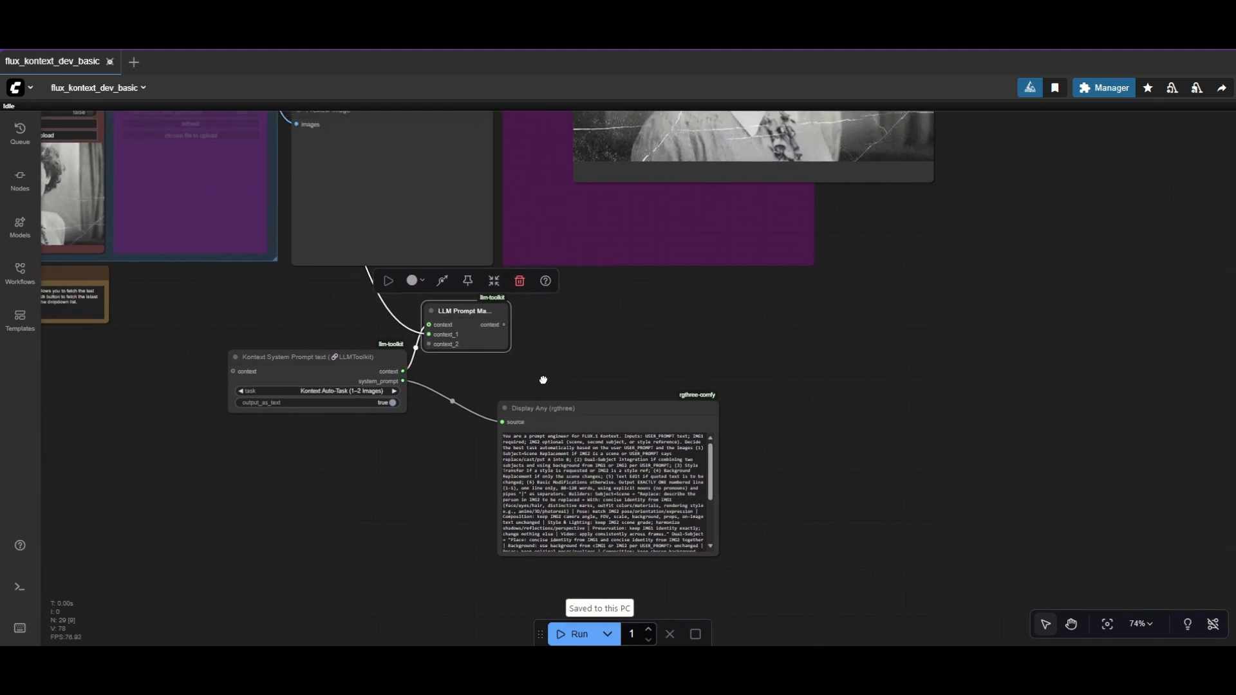
pyautogui.scroll(3, 533, 375)
pyautogui.doubleClick(532, 374)
pyautogui.write('LLM')
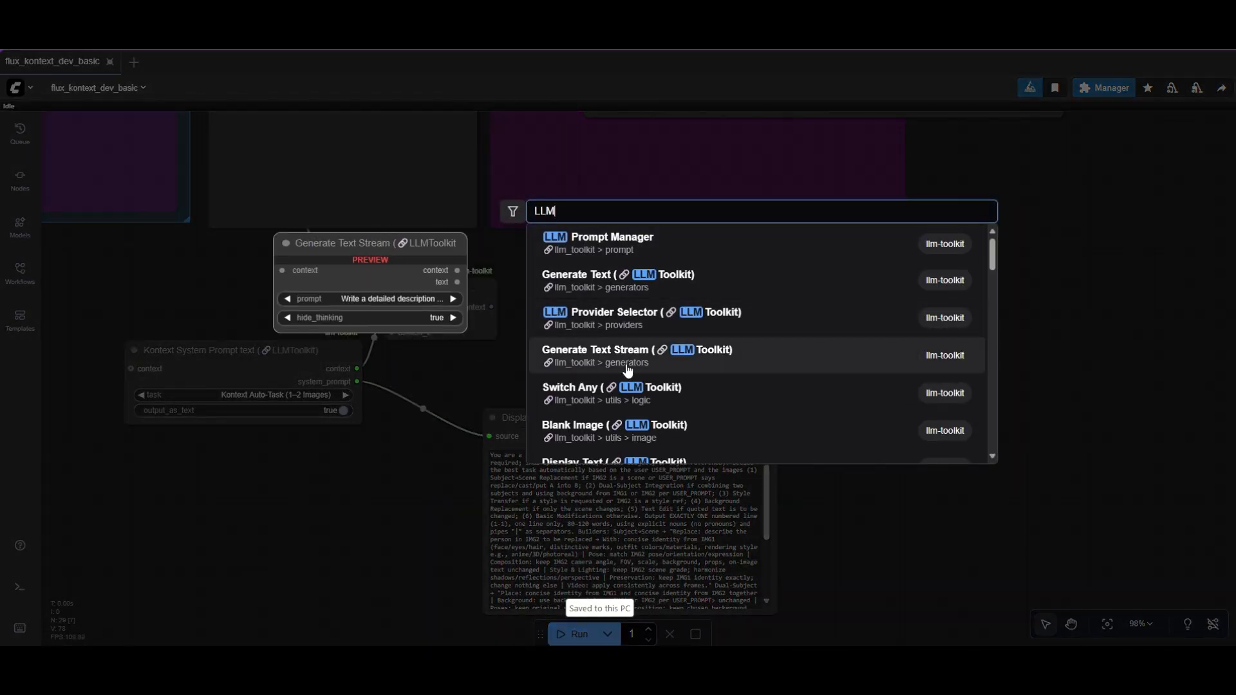
# Add a Generate Text (LLMToolkit) node fed by the prompt manager and widen it.
pyautogui.click(604, 280)
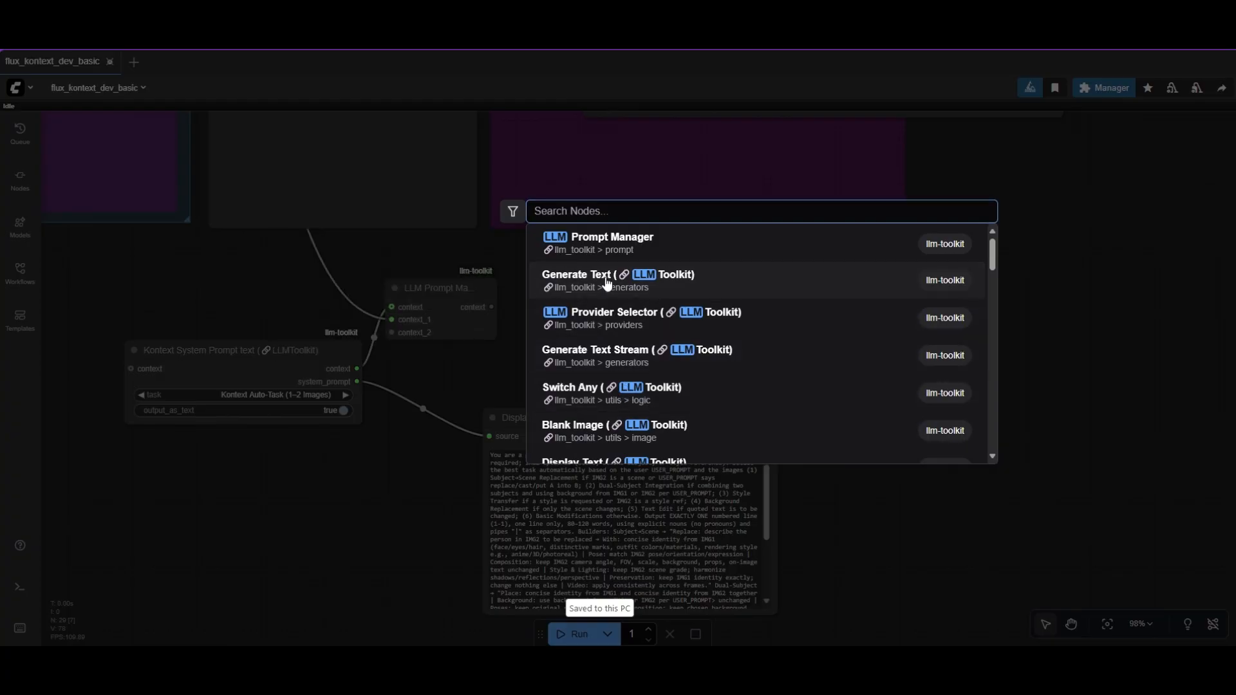
pyautogui.scroll(2, 522, 312)
pyautogui.click(591, 286)
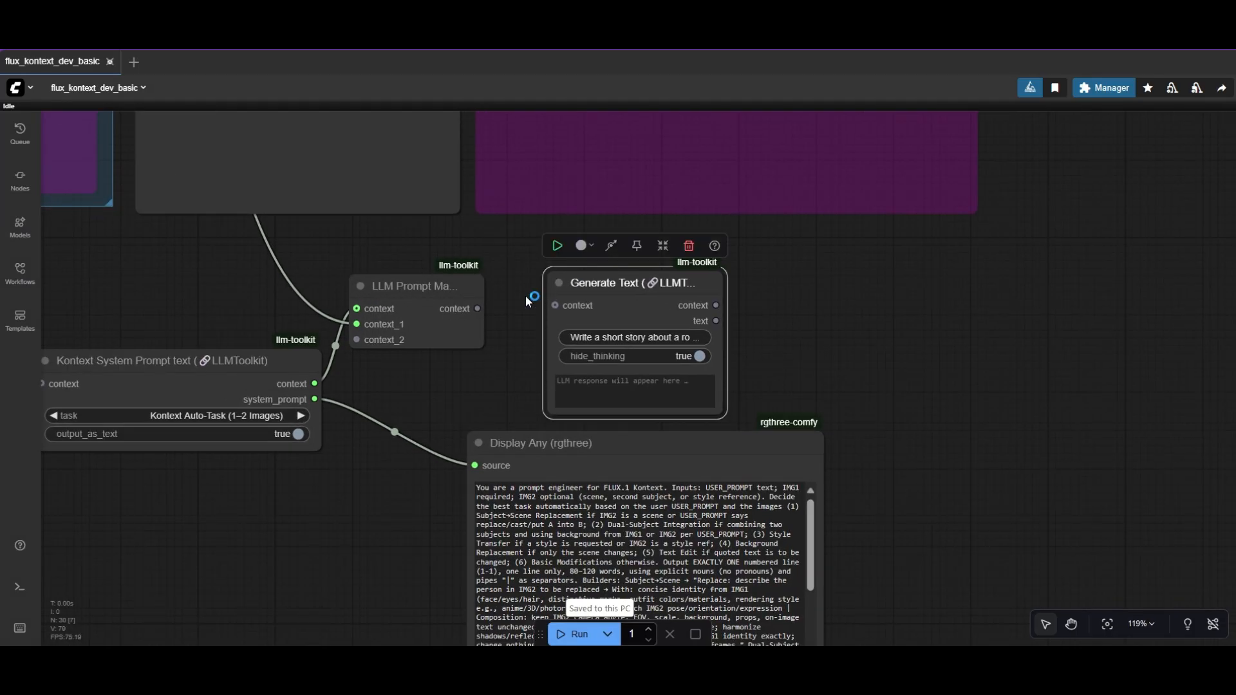
pyautogui.moveTo(477, 307); pyautogui.dragTo(556, 305)
pyautogui.moveTo(783, 337); pyautogui.dragTo(702, 291)
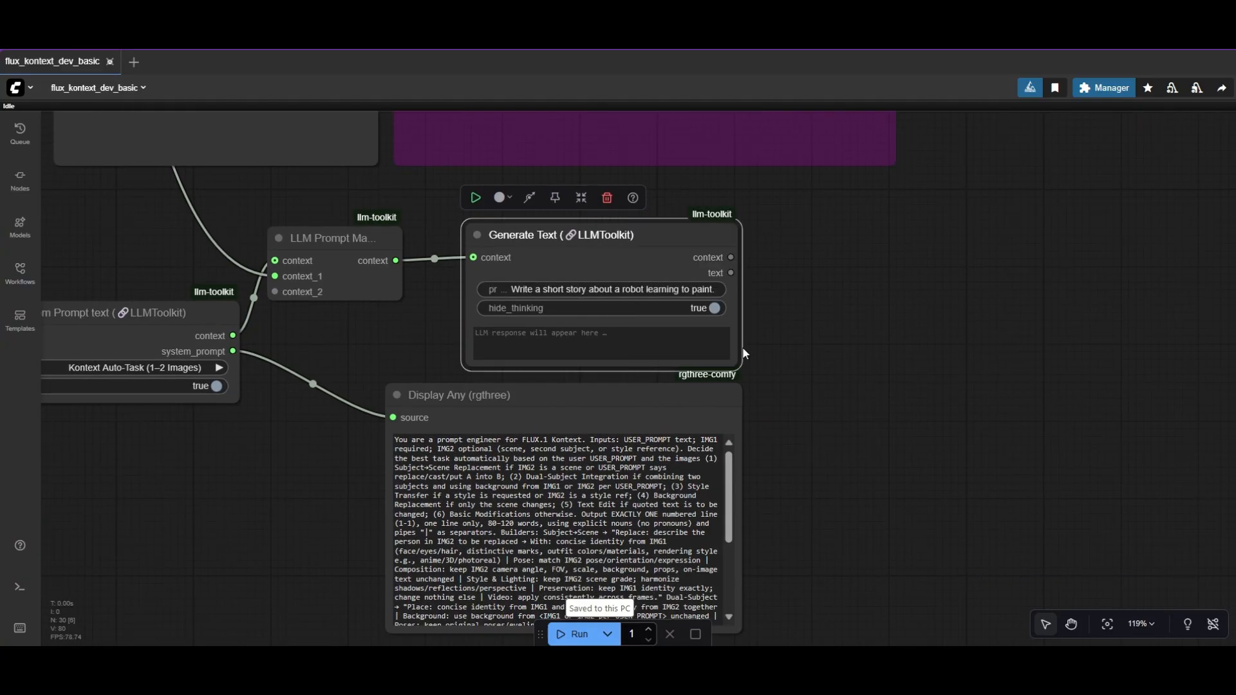
pyautogui.moveTo(636, 363); pyautogui.dragTo(854, 366)
# Edit its prompt to 'Write a prompt to restore the photo' and confirm.
pyautogui.doubleClick(671, 289)
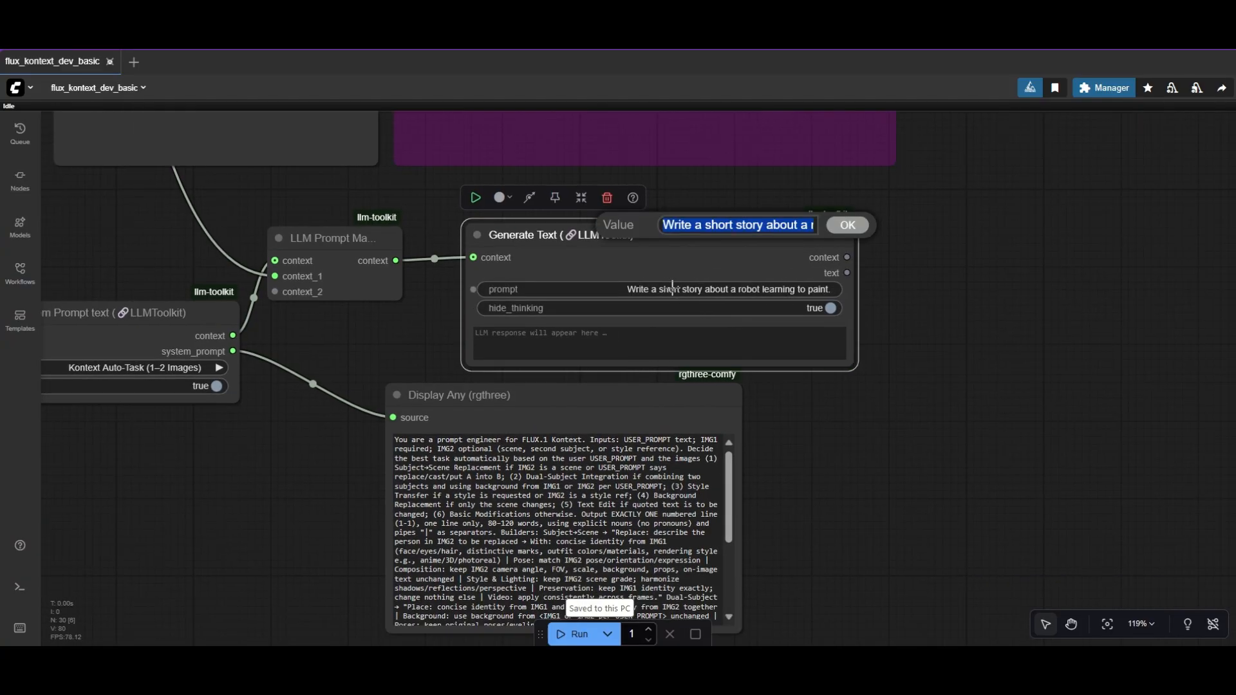
pyautogui.write('Wr')
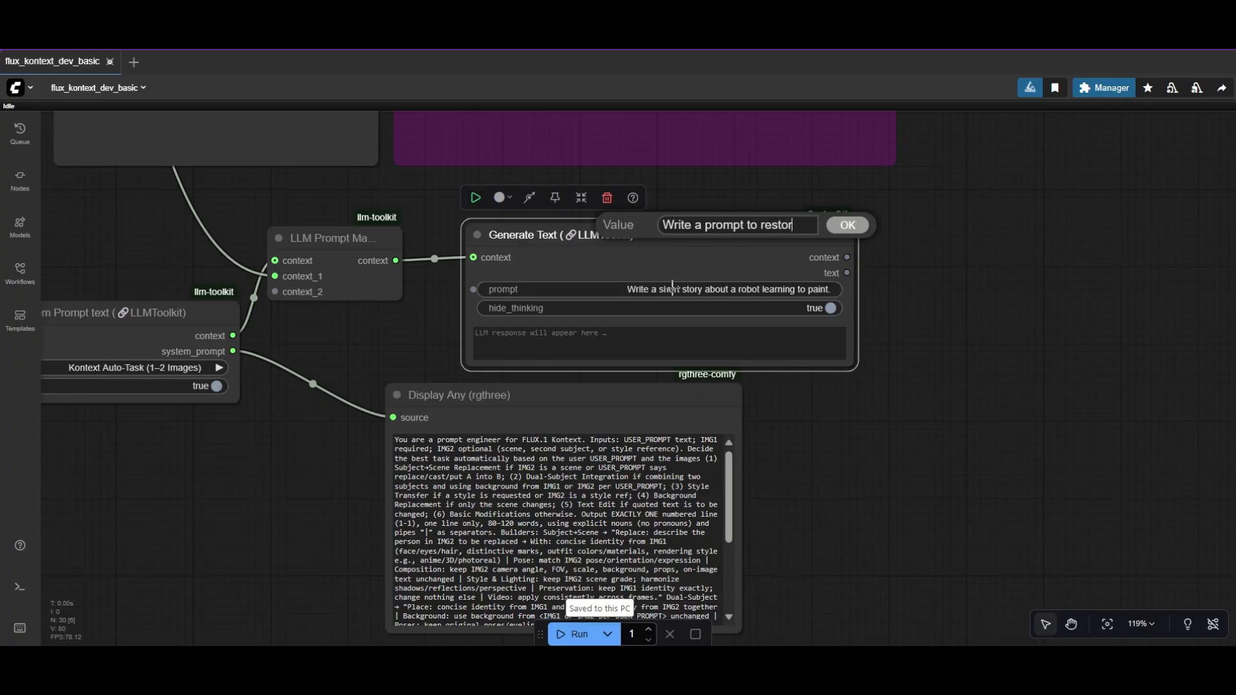
pyautogui.write('e the image')
pyautogui.press('BackSpace')
pyautogui.press('BackSpace')
pyautogui.press('BackSpace')
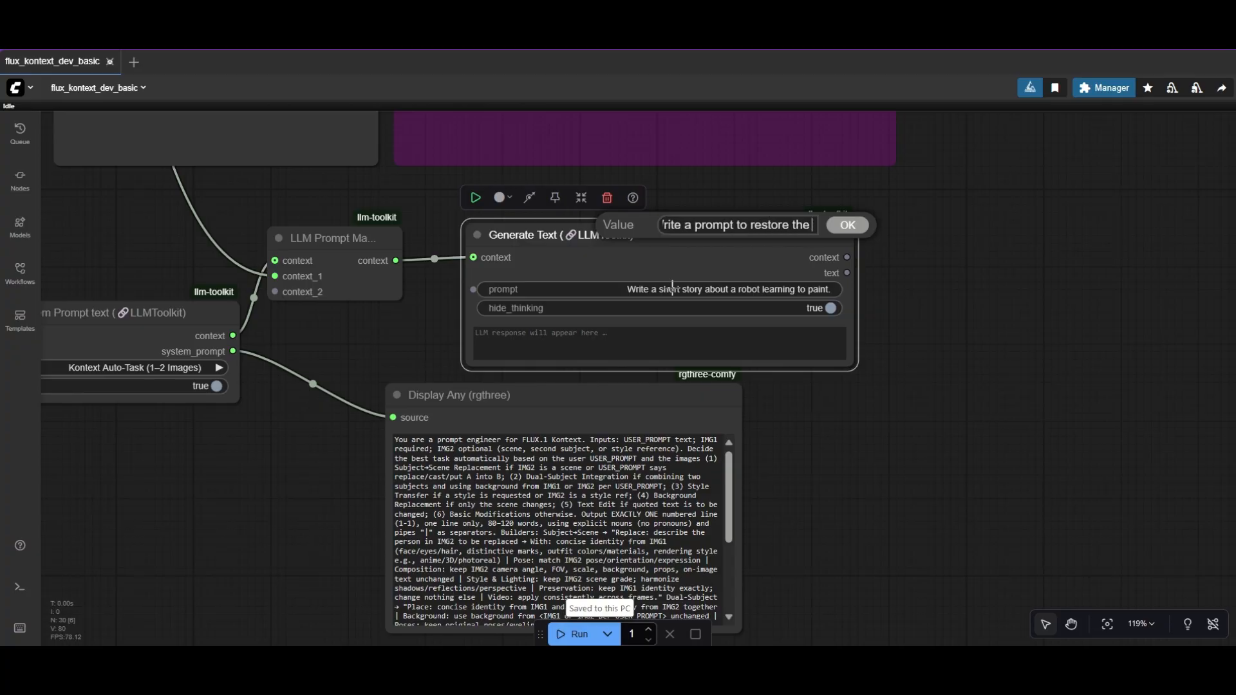
pyautogui.write('photo')
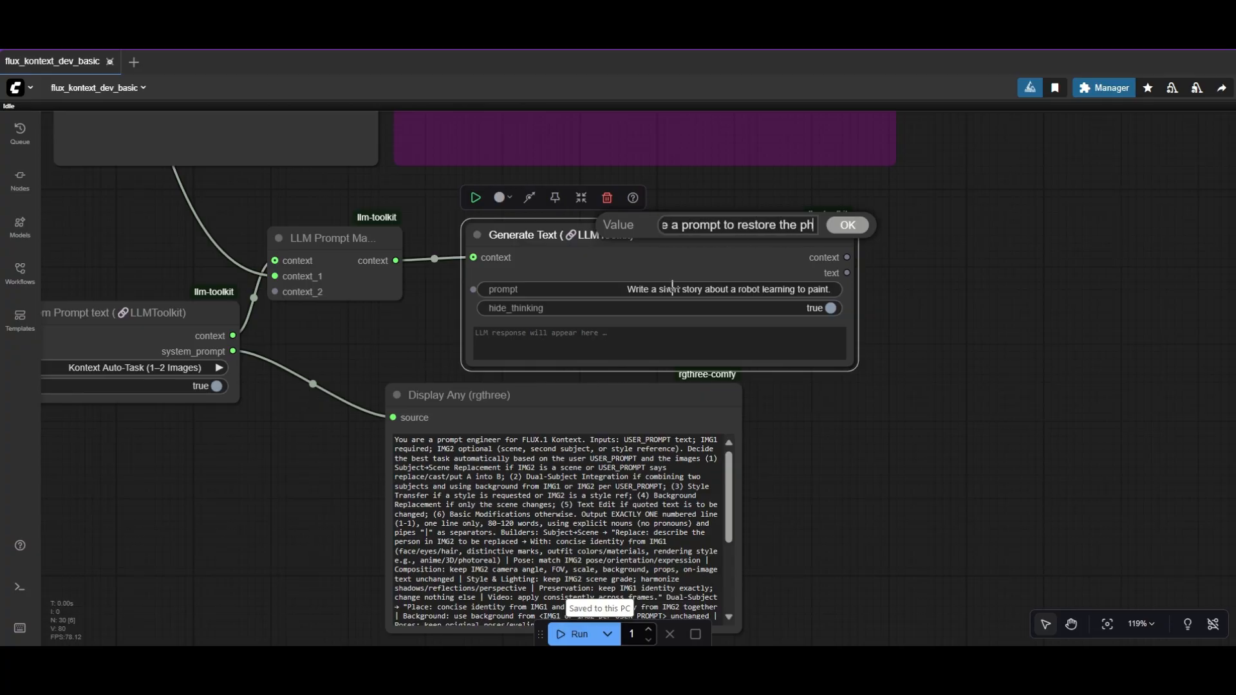
pyautogui.press('Return')
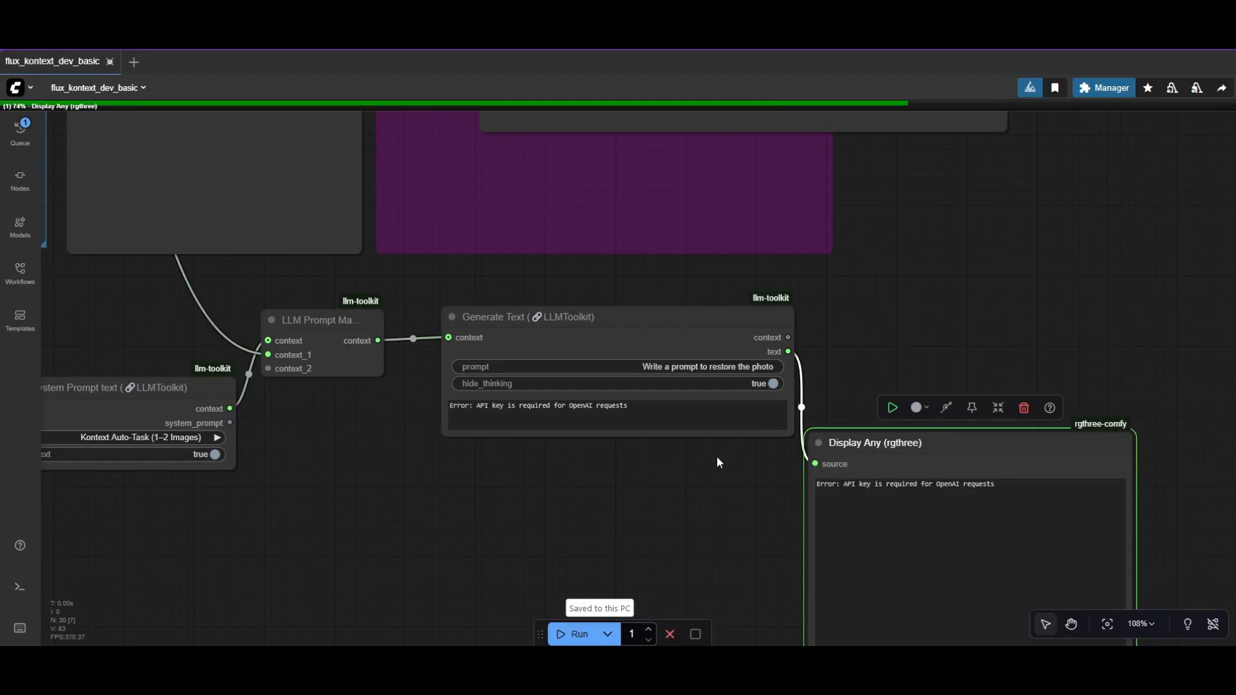
pyautogui.scroll(3, 756, 491)
pyautogui.scroll(-2, 753, 501)
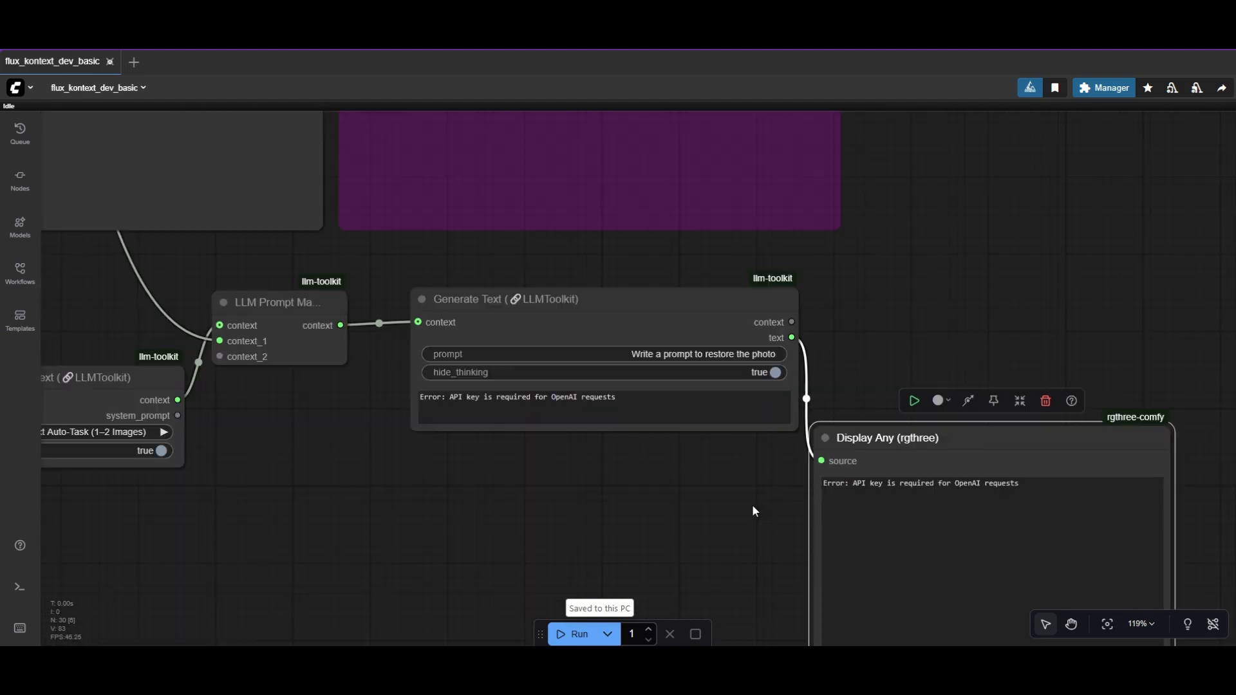
pyautogui.scroll(-3, 753, 505)
pyautogui.scroll(-2, 712, 481)
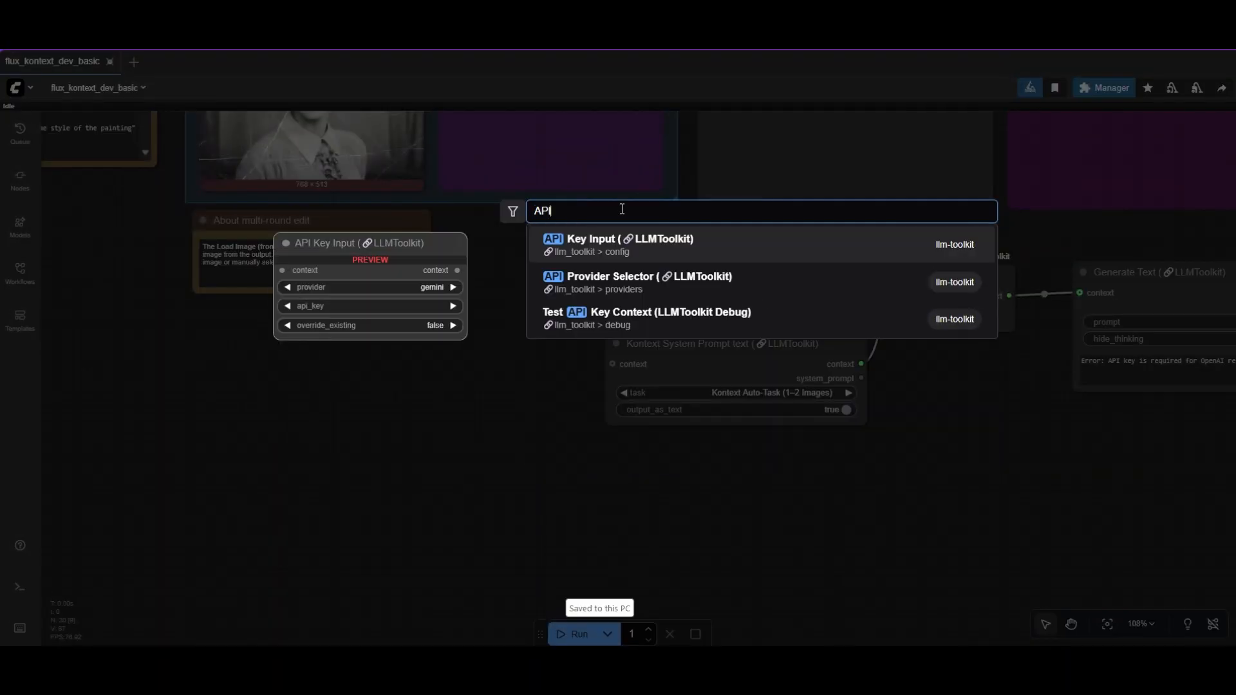
# Add an API Provider Selector below the note with provider set to gemini.
pyautogui.click(657, 291)
pyautogui.moveTo(603, 394); pyautogui.dragTo(488, 370)
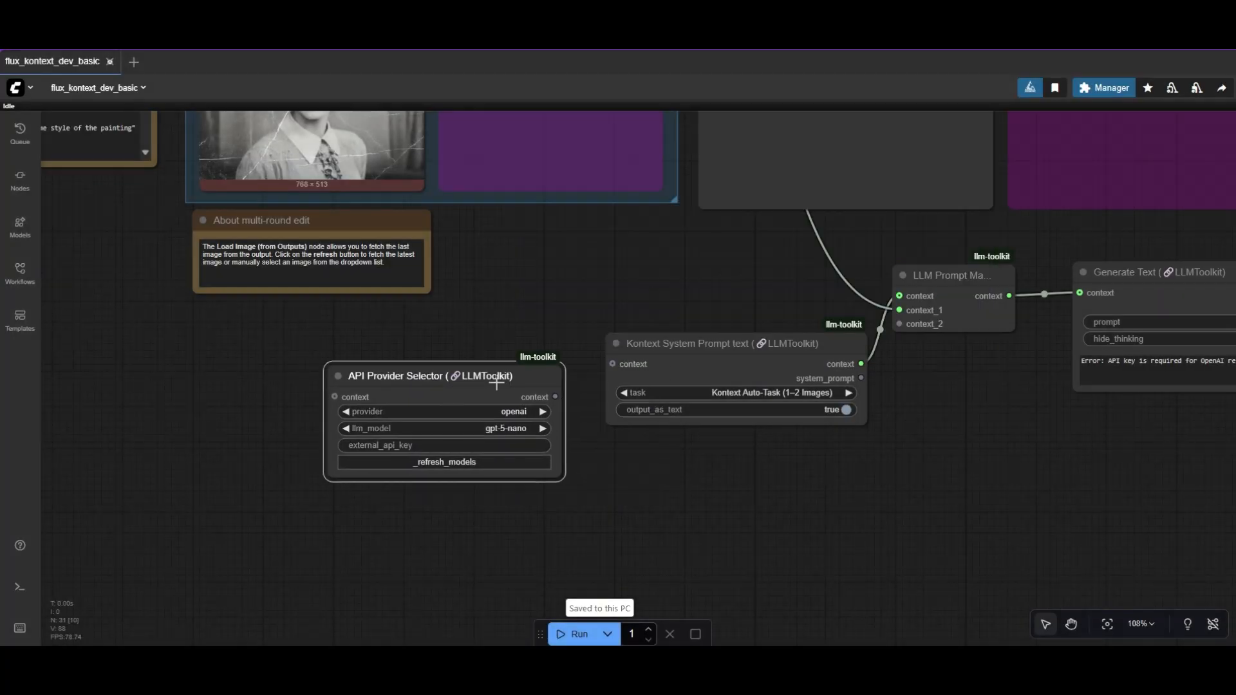
pyautogui.scroll(1, 578, 456)
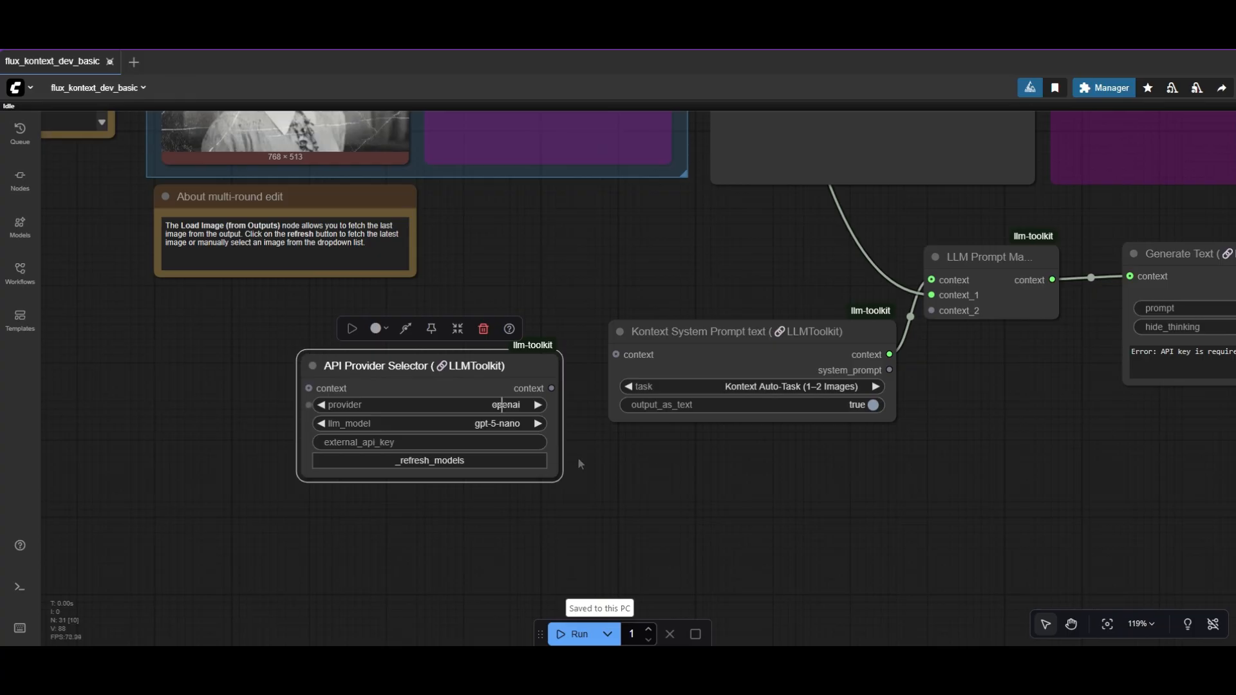
pyautogui.click(502, 404)
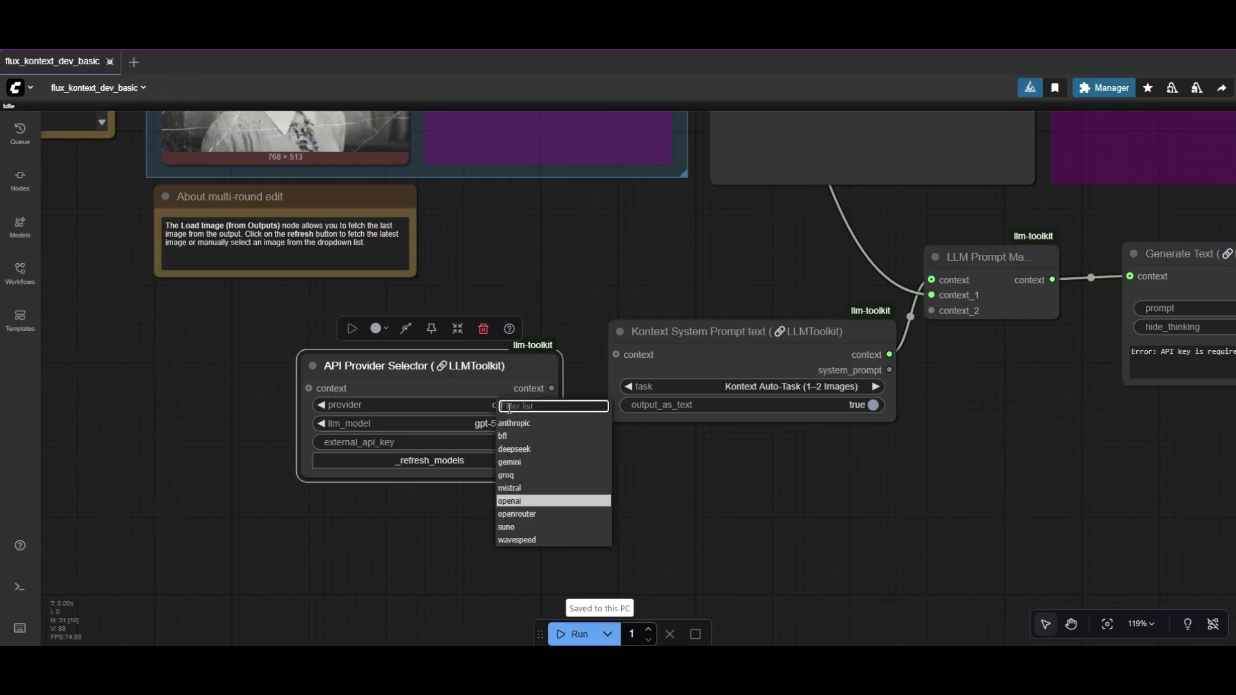
pyautogui.click(525, 464)
# Connect its context to the Kontext System Prompt and choose the gemini-2.5-flash model.
pyautogui.moveTo(517, 365); pyautogui.dragTo(491, 348)
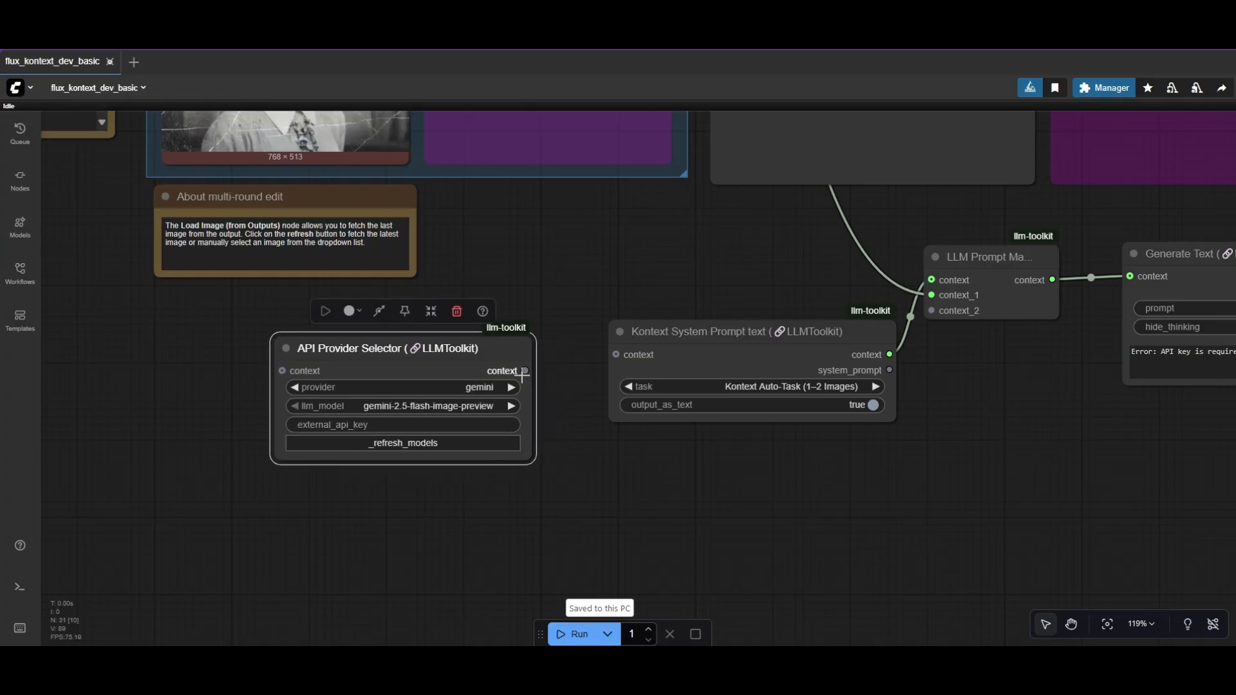
pyautogui.moveTo(524, 370); pyautogui.dragTo(615, 354)
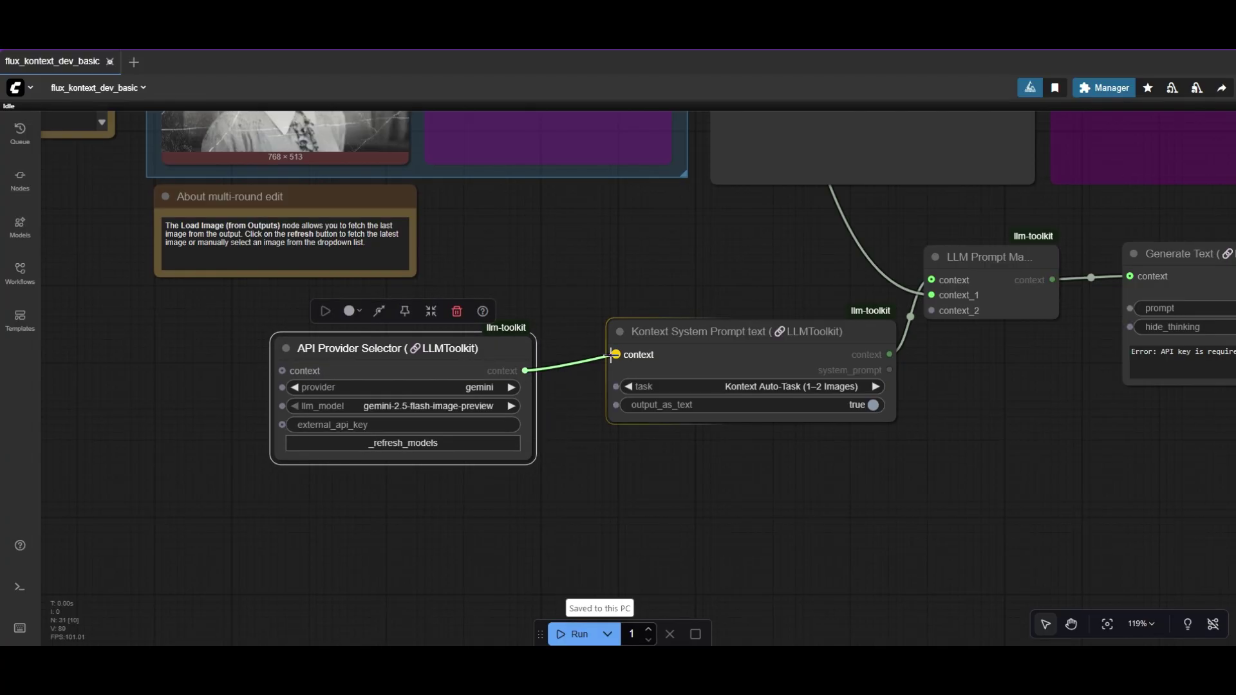
pyautogui.click(446, 406)
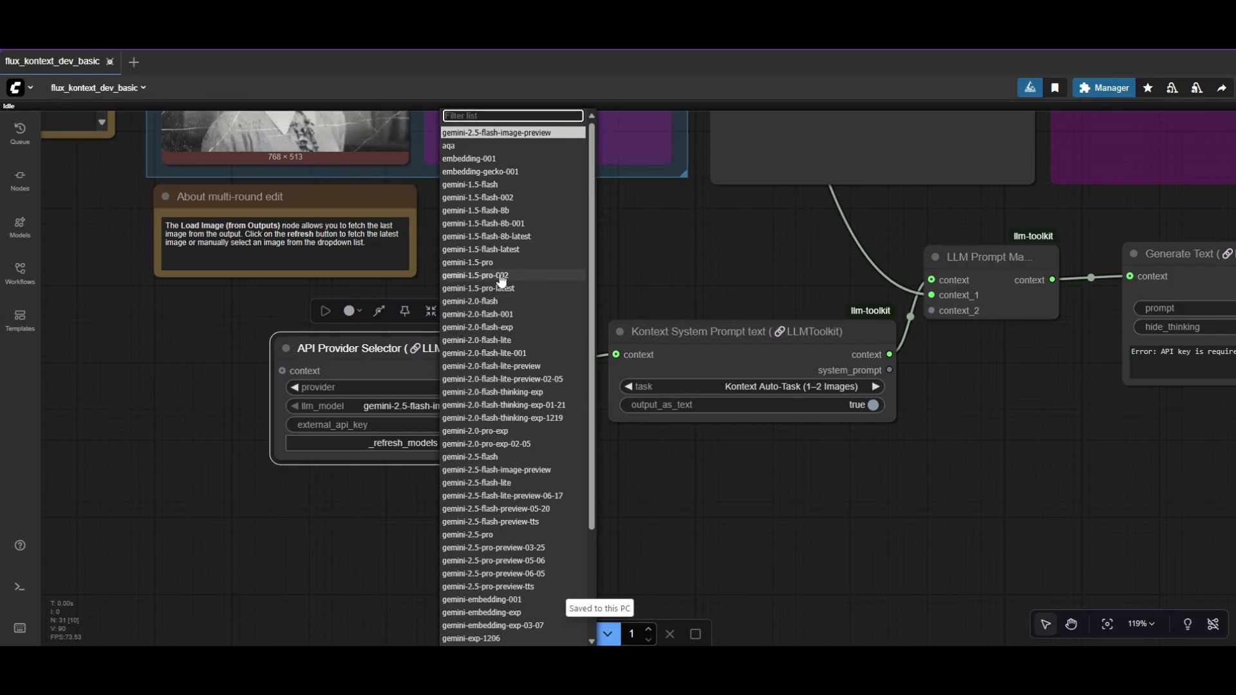
pyautogui.click(469, 456)
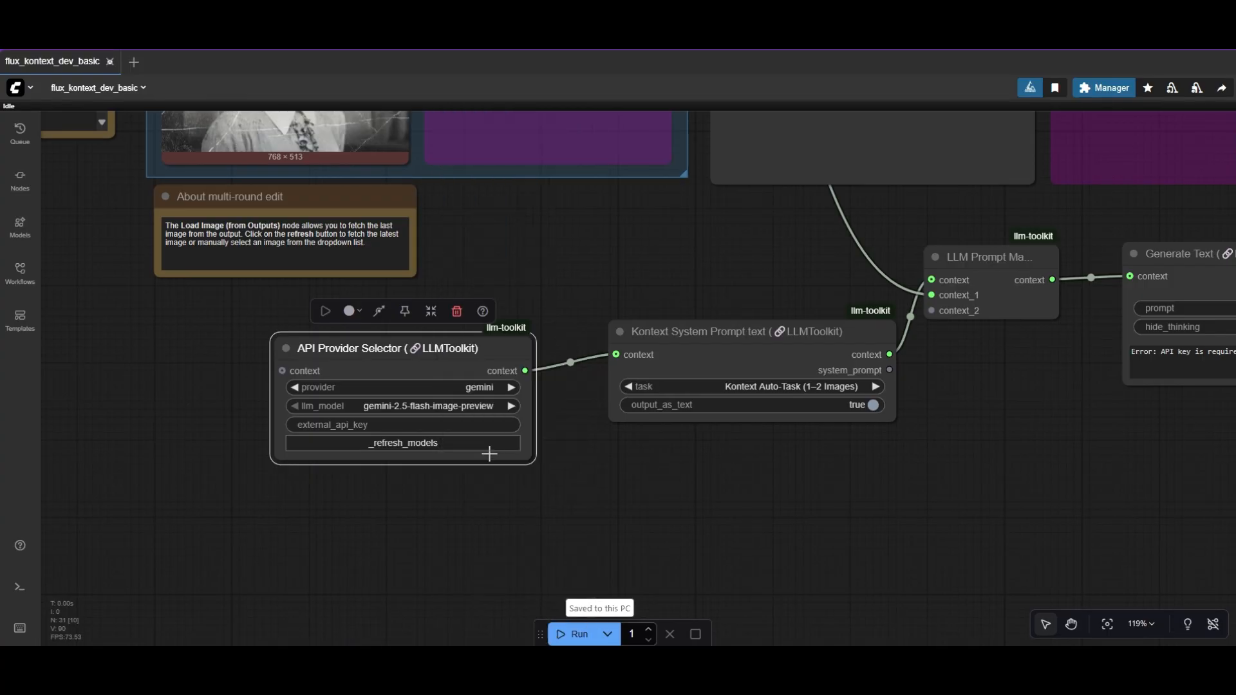
pyautogui.scroll(-2, 492, 430)
pyautogui.scroll(-2, 492, 430)
pyautogui.scroll(-2, 493, 429)
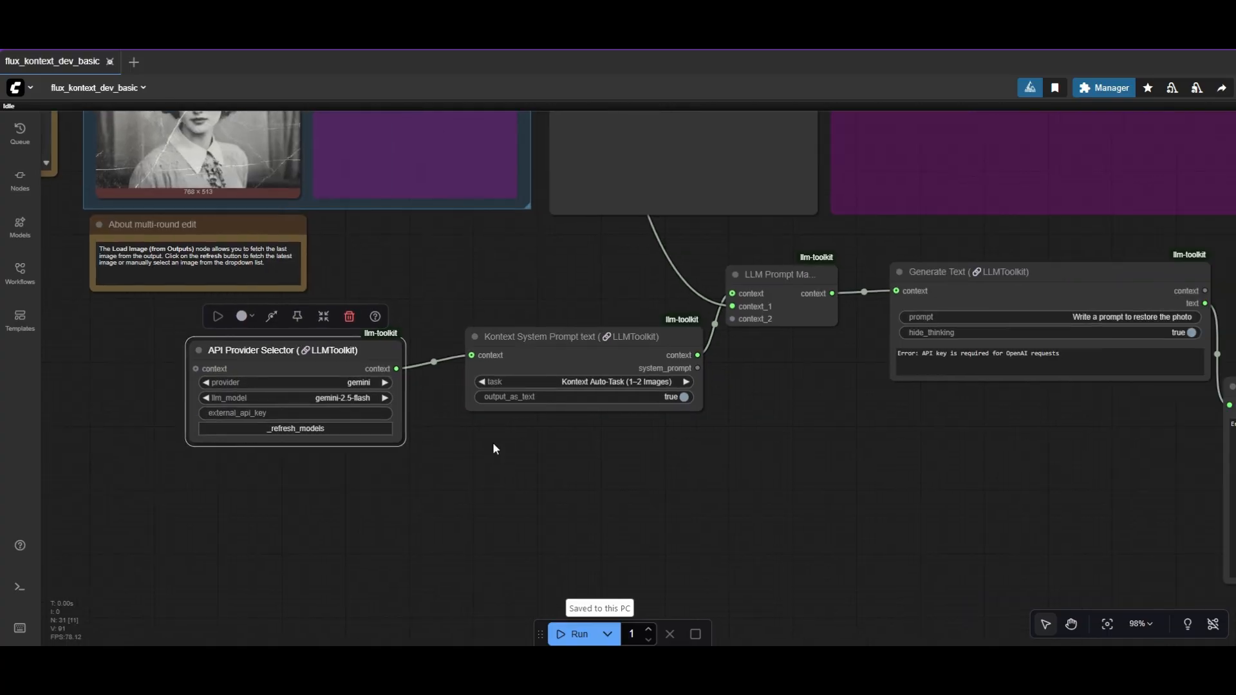
pyautogui.scroll(-2, 493, 442)
pyautogui.scroll(-2, 640, 435)
pyautogui.scroll(3, 619, 449)
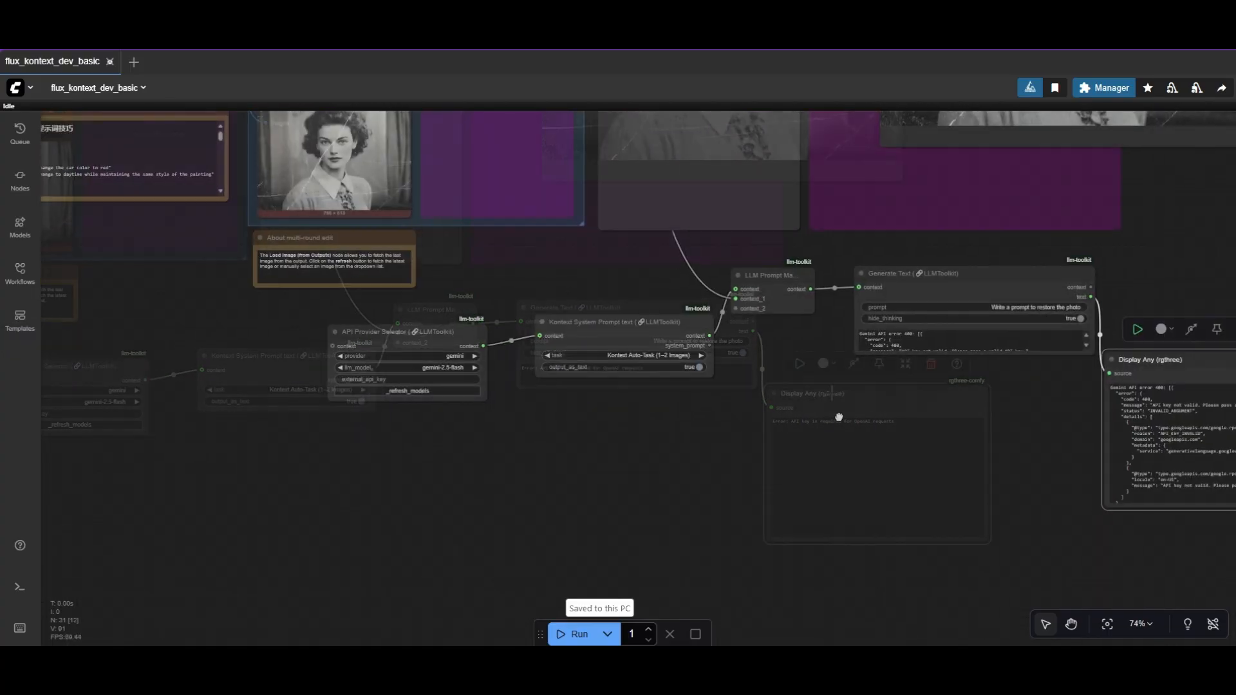
# Queue the workflow from the Display Any node and center it to read the Gemini-written prompt.
pyautogui.moveTo(618, 449); pyautogui.dragTo(398, 420)
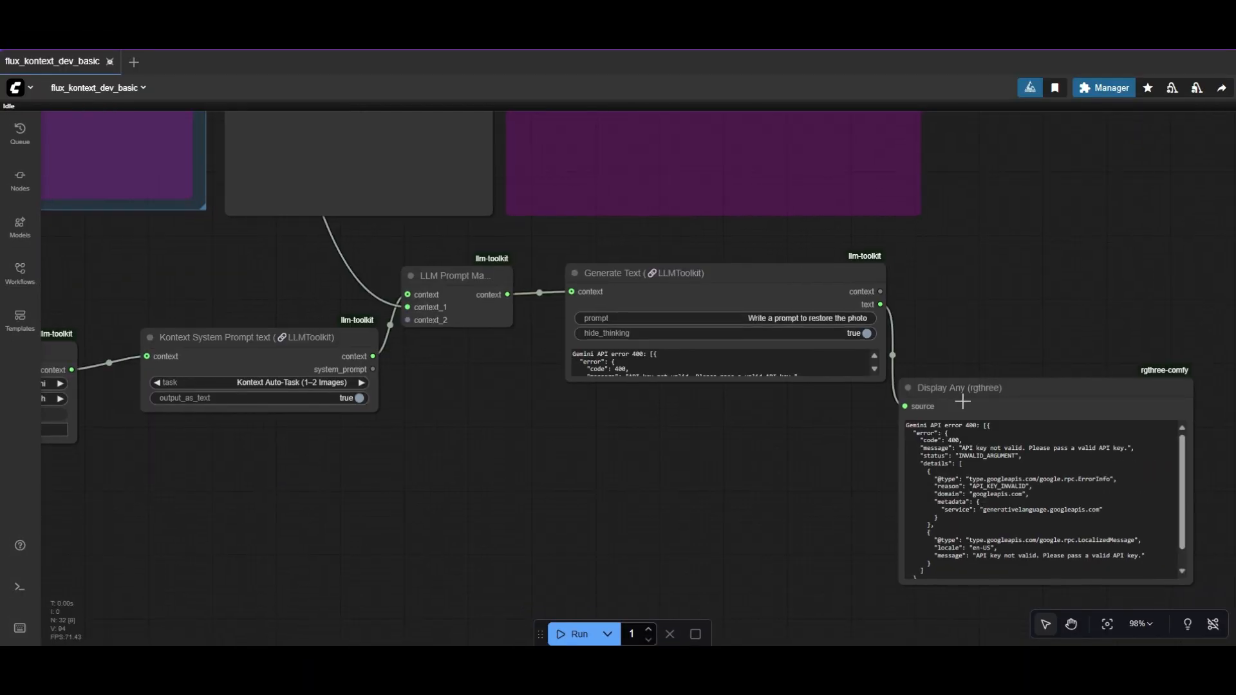
pyautogui.click(963, 400)
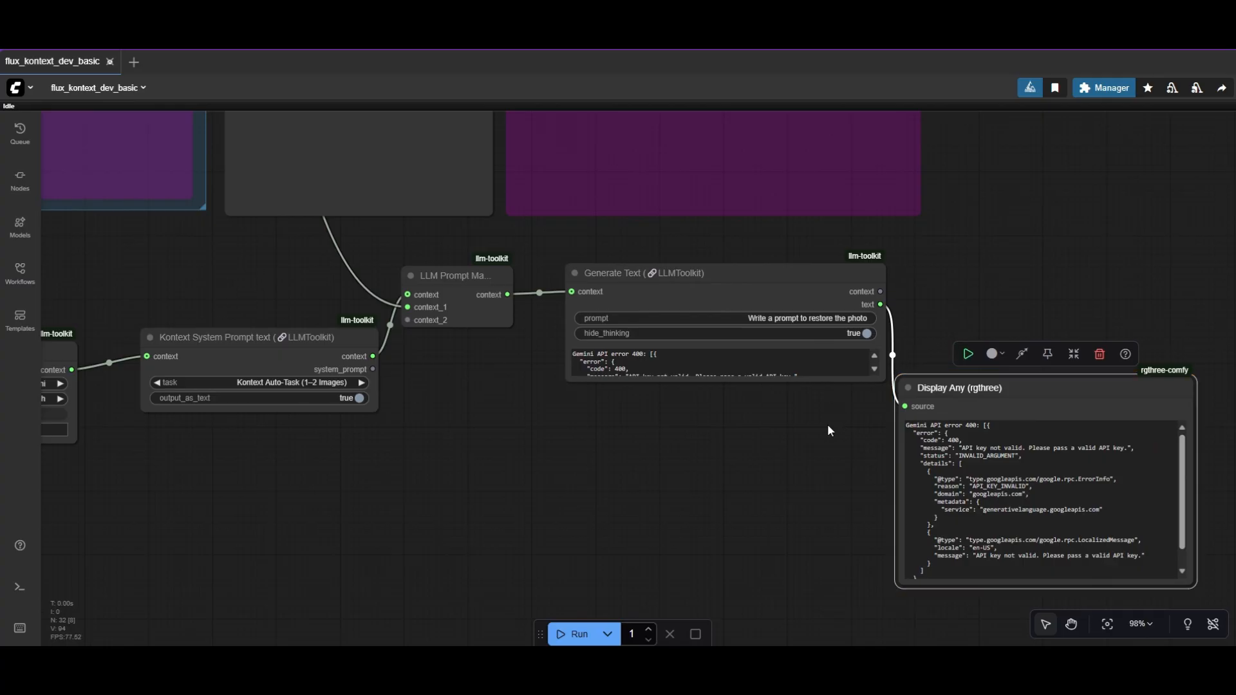
pyautogui.hotkey('ctrl', 'Return')
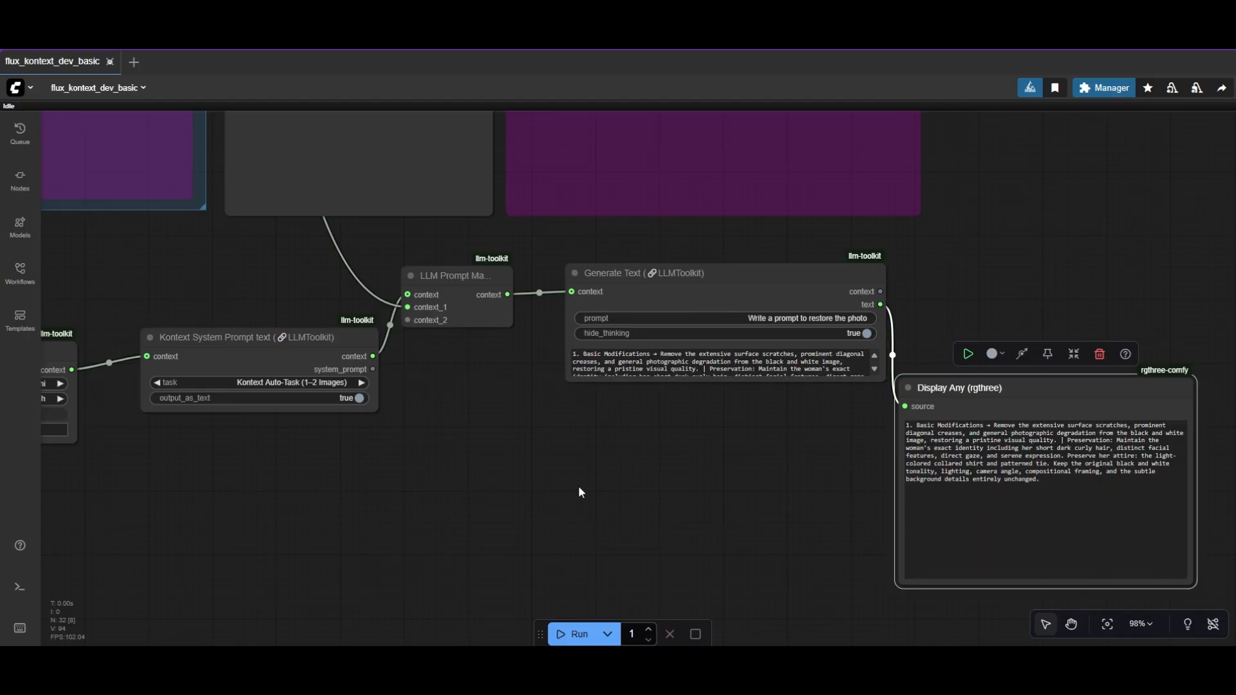
pyautogui.moveTo(592, 482); pyautogui.dragTo(339, 451)
pyautogui.scroll(4, 905, 461)
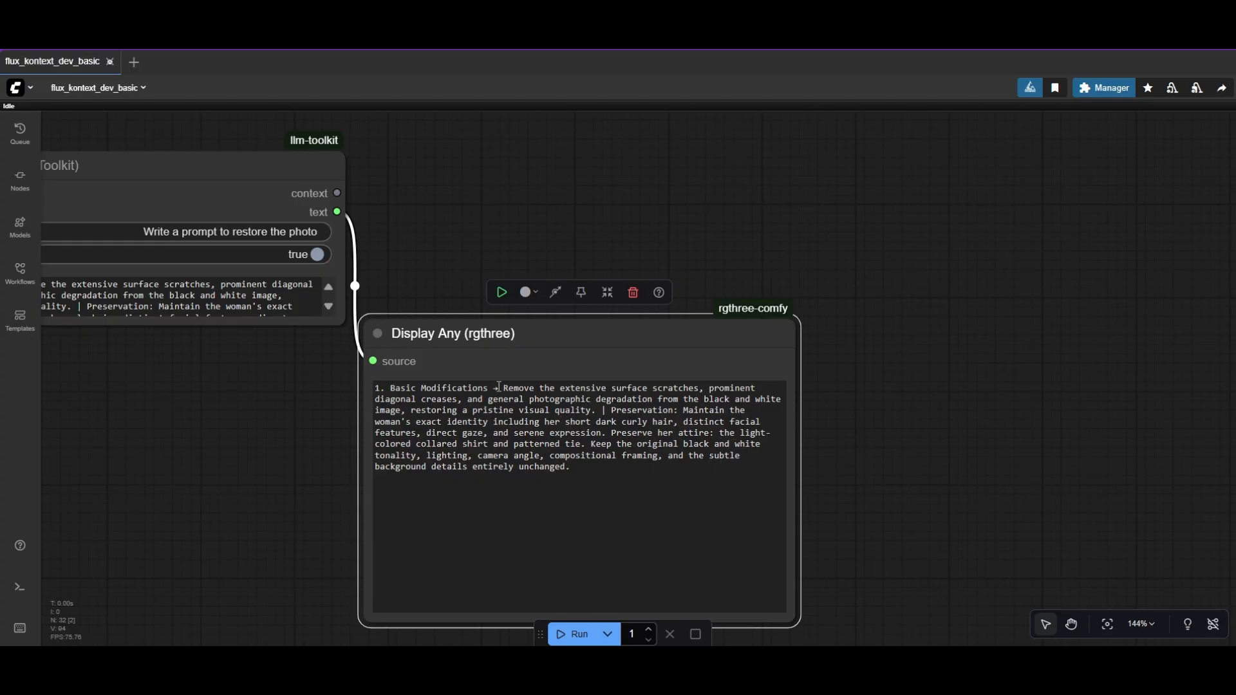
# Select and copy the whole generated restoration prompt from Display Any.
pyautogui.moveTo(387, 387); pyautogui.dragTo(579, 467)
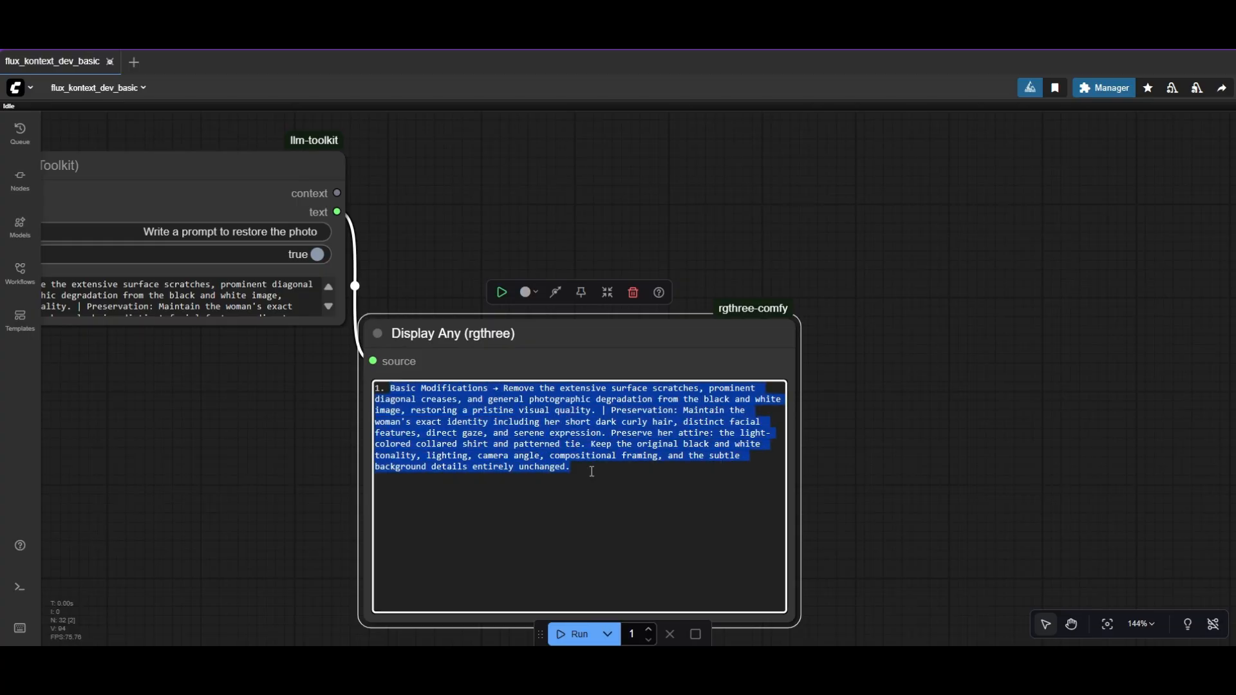
pyautogui.click(504, 379)
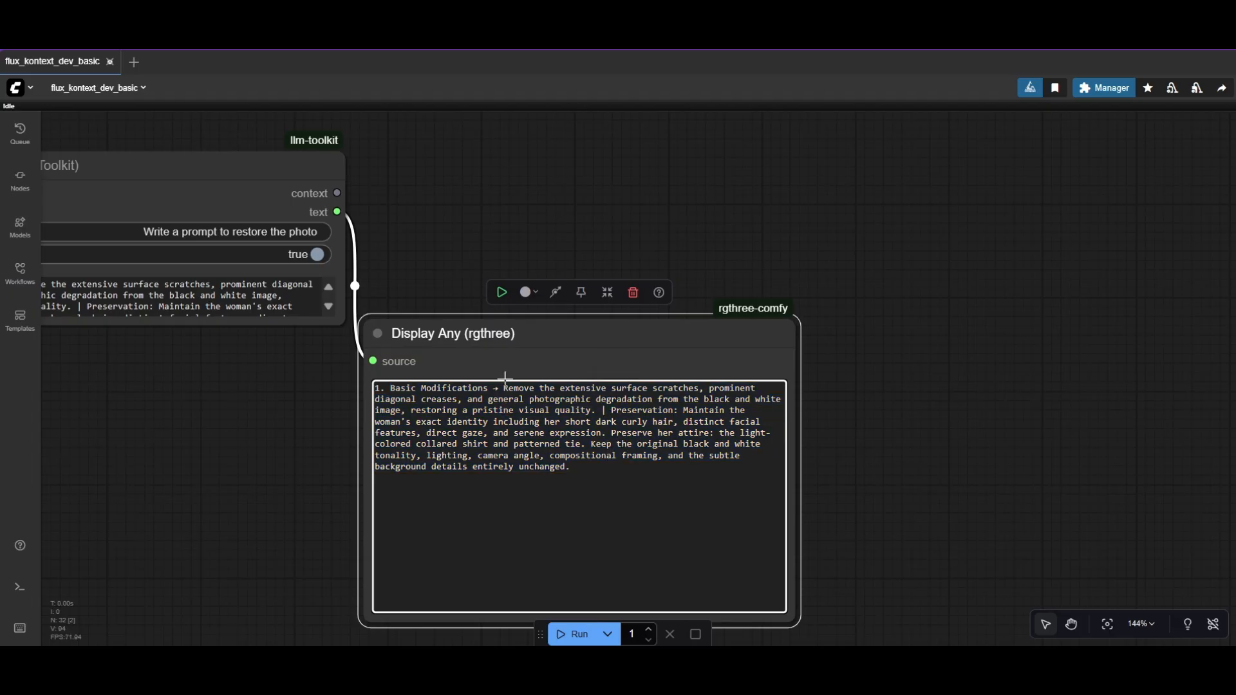
pyautogui.moveTo(374, 387); pyautogui.dragTo(580, 466)
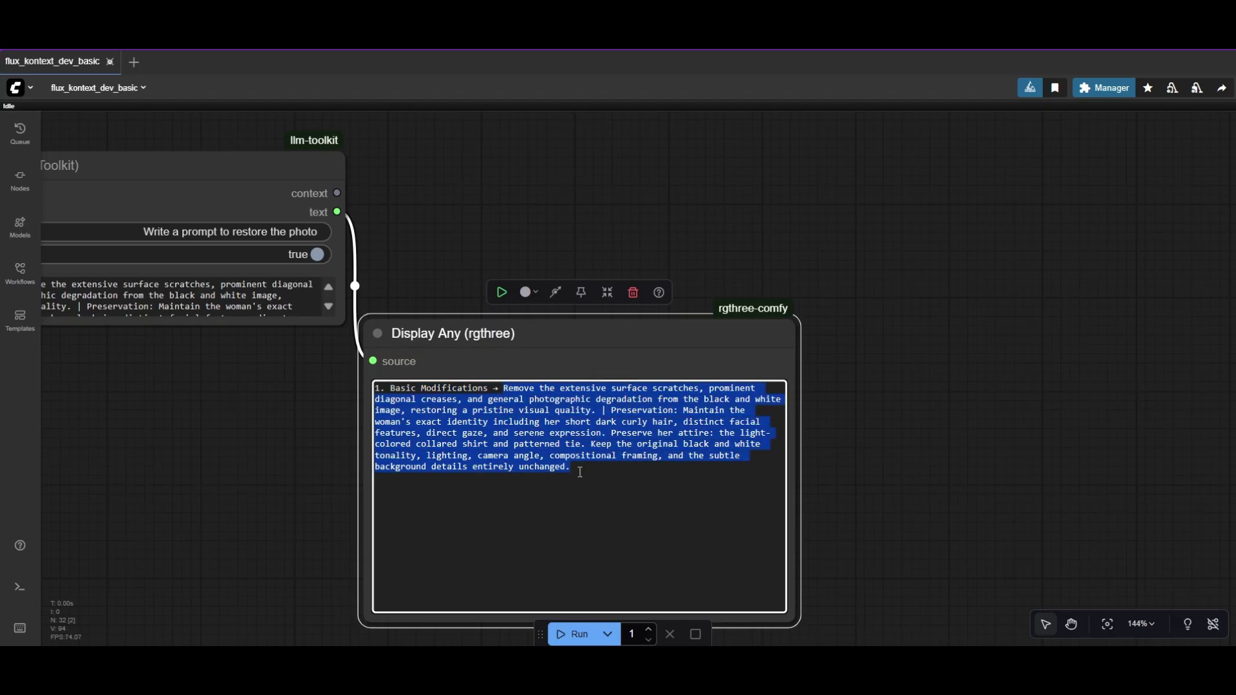
pyautogui.rightClick(563, 435)
pyautogui.click(595, 438)
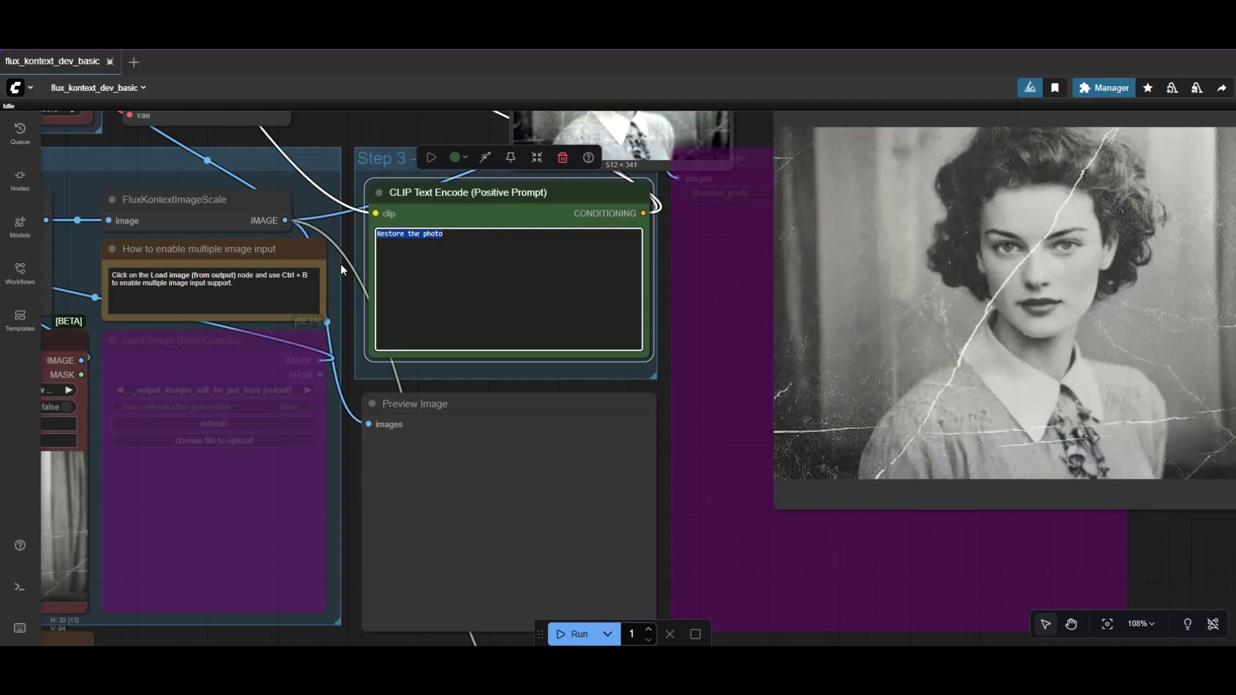
# Paste it into the positive CLIP Text Encode prompt over 'Restore the photo'.
pyautogui.hotkey('ctrl', 'v')
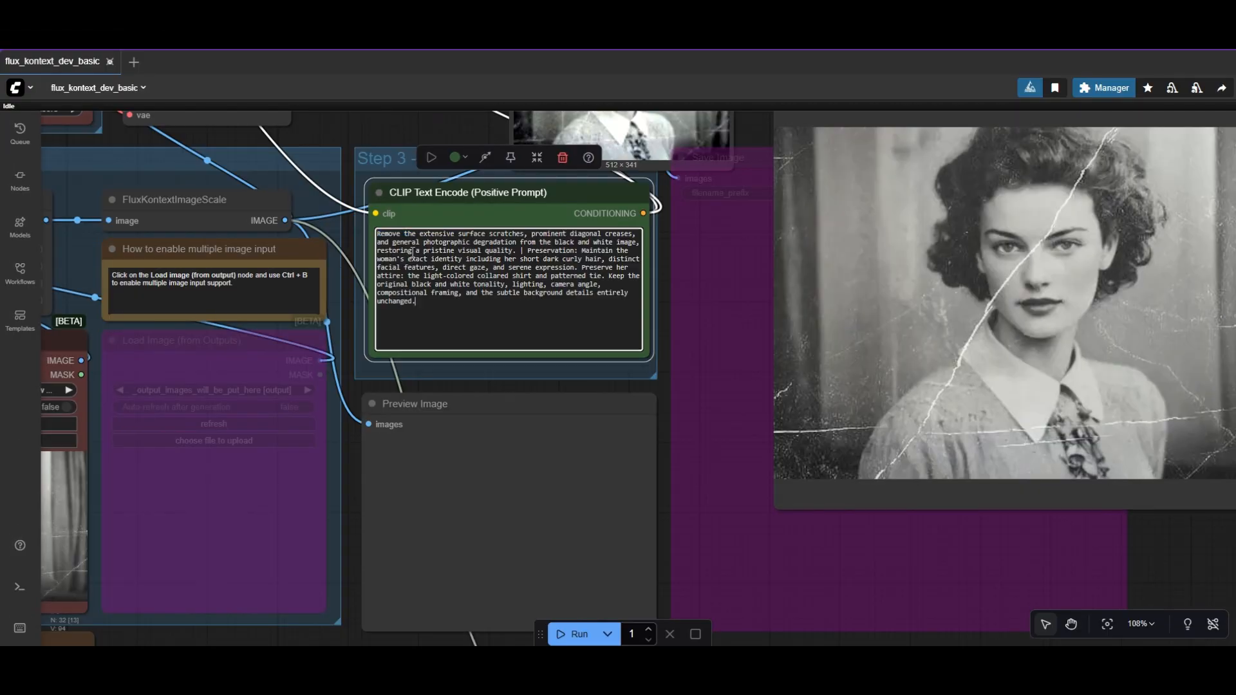
pyautogui.click(341, 235)
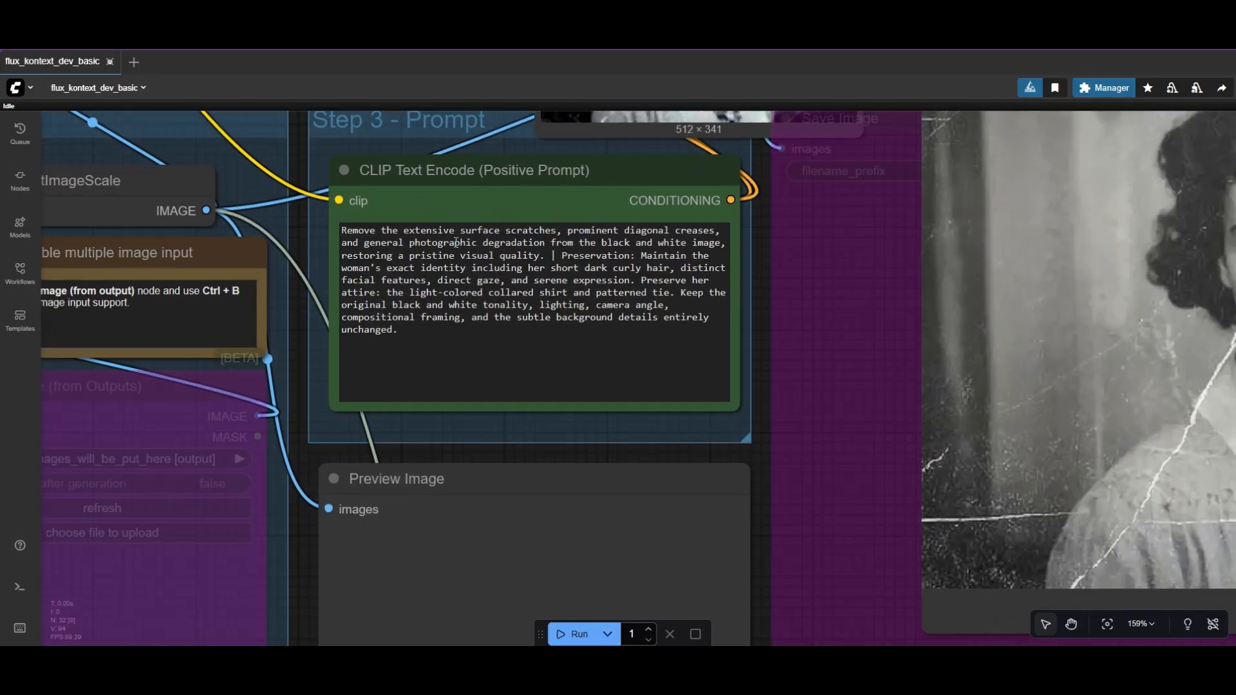
pyautogui.scroll(5, 340, 236)
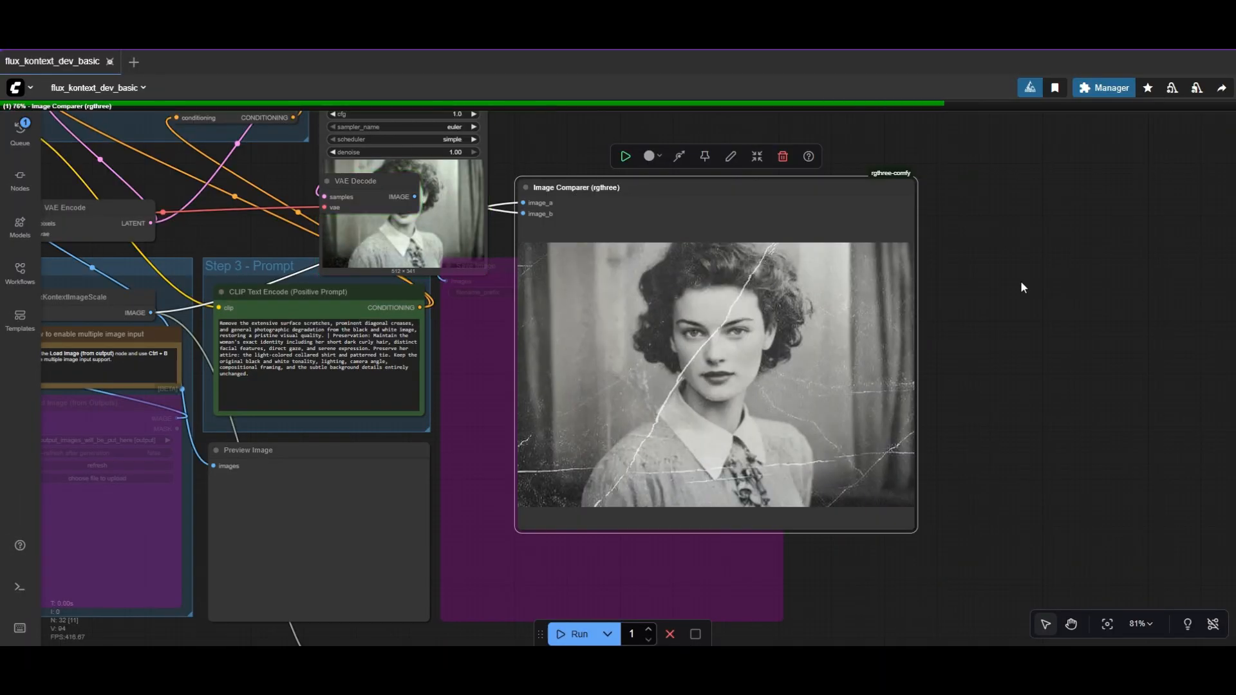
pyautogui.scroll(2, 1000, 330)
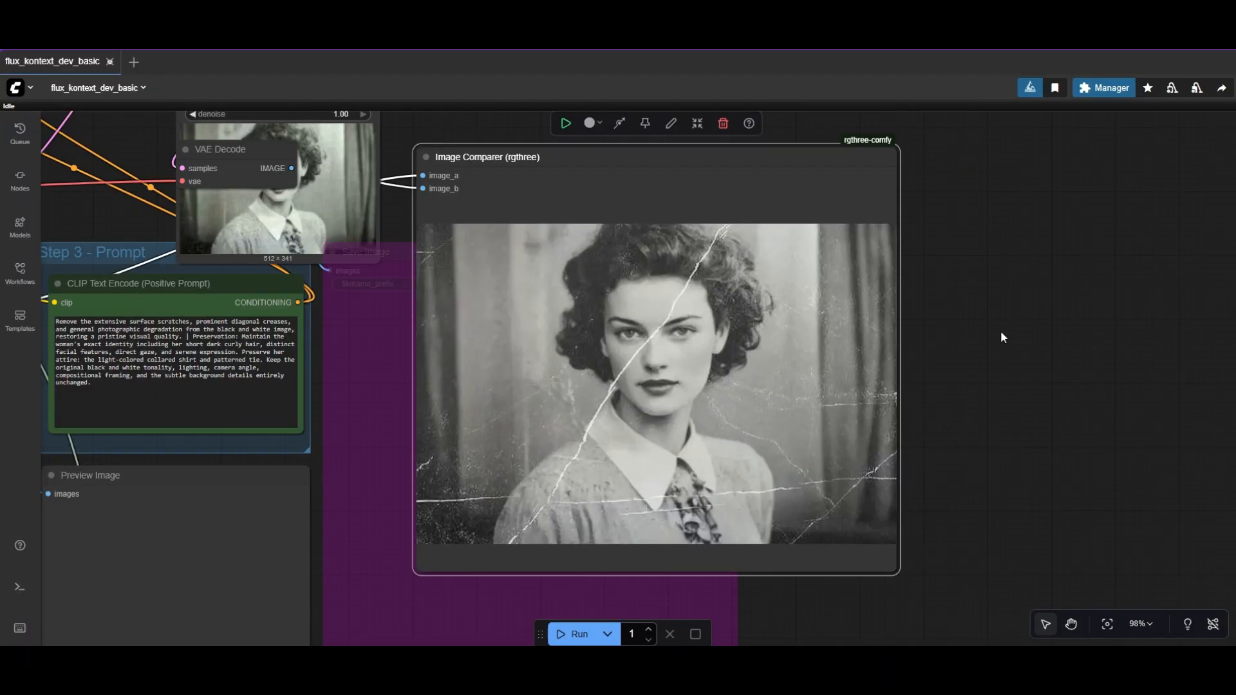
pyautogui.scroll(2, 820, 415)
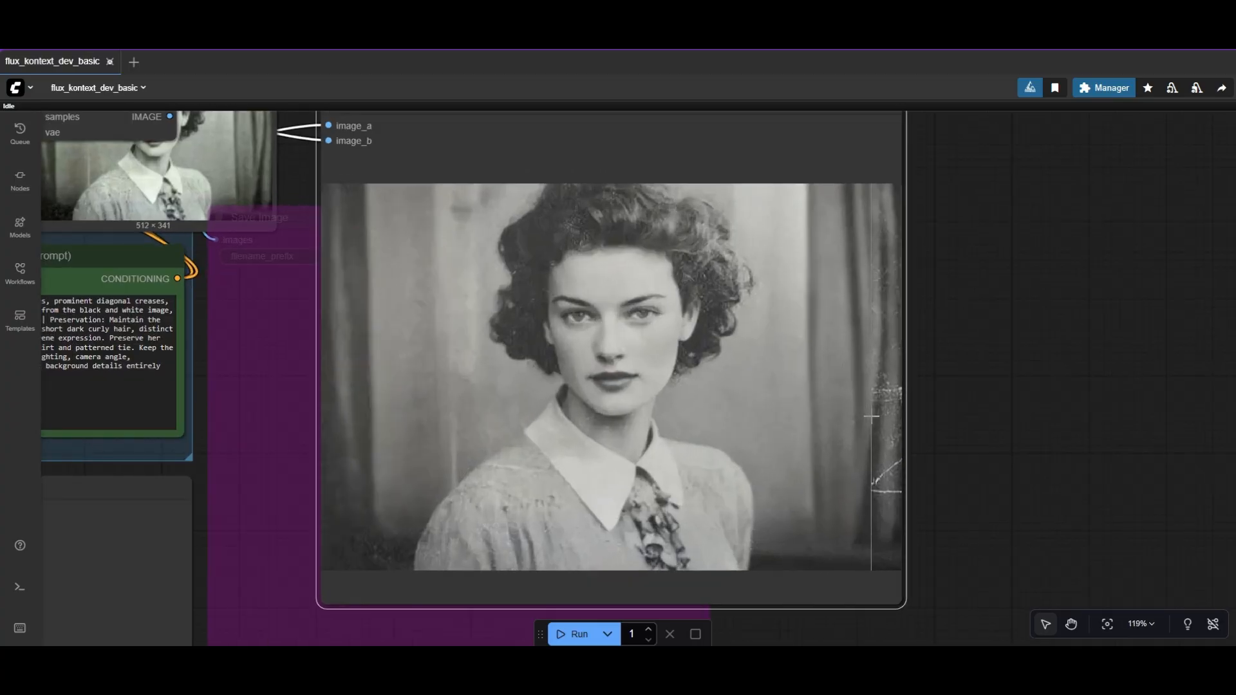
pyautogui.scroll(2, 850, 416)
pyautogui.scroll(1, 869, 417)
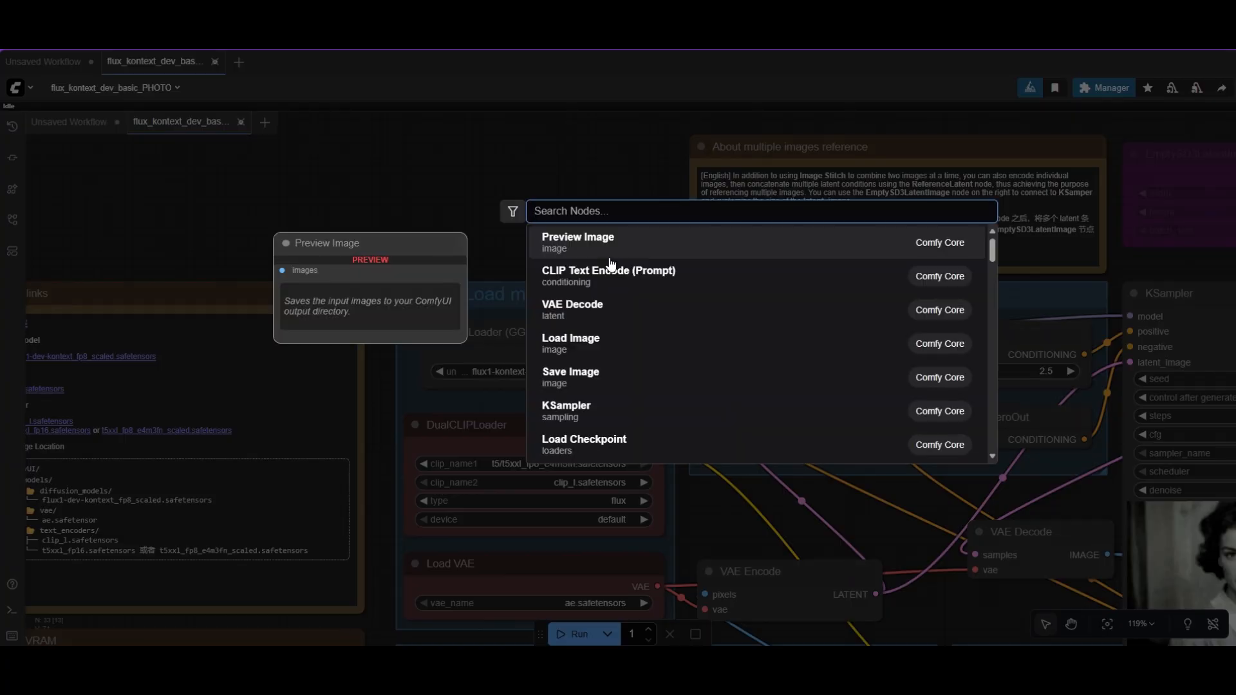
pyautogui.write('lora ')
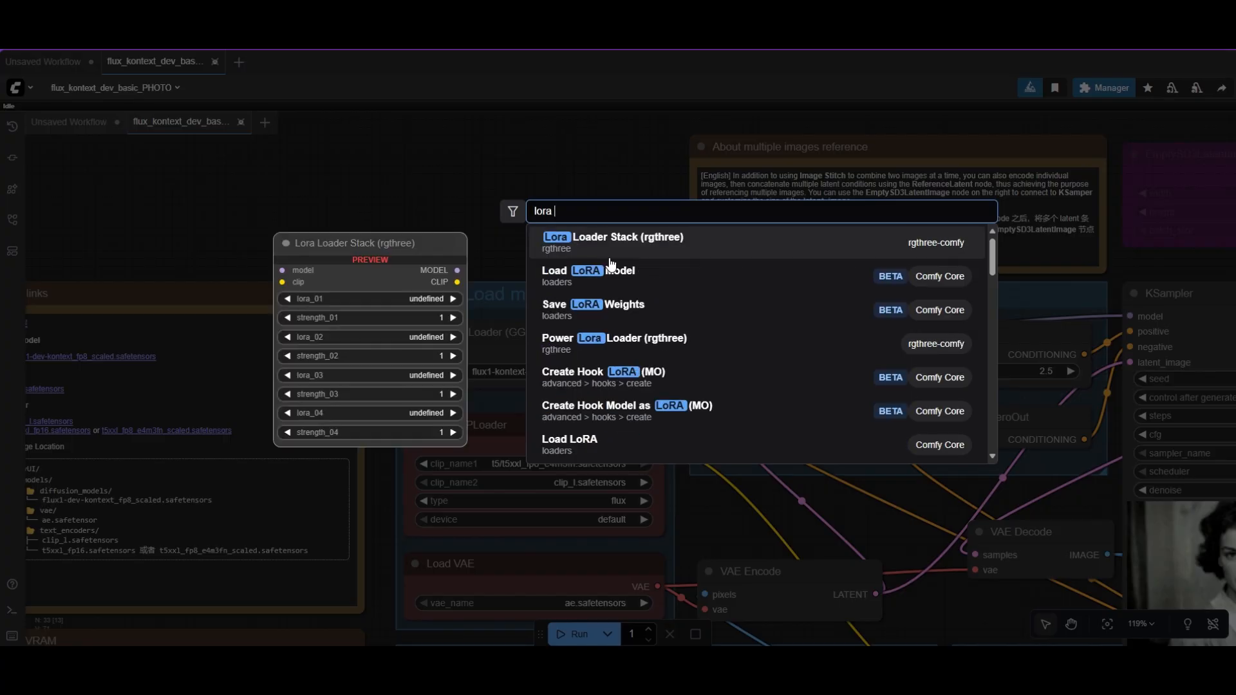
pyautogui.write(' loader')
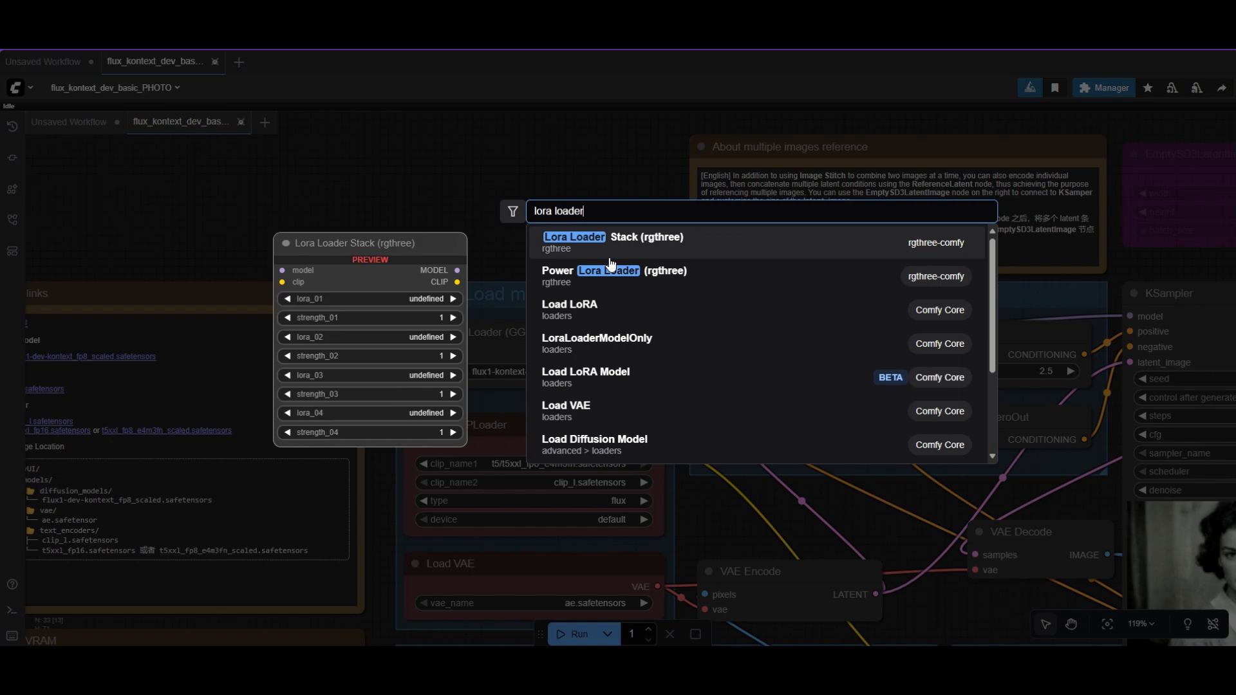
# Wire a LoraLoaderModelOnly between the GGUF Unet loader's MODEL and the sampler chain.
pyautogui.click(619, 338)
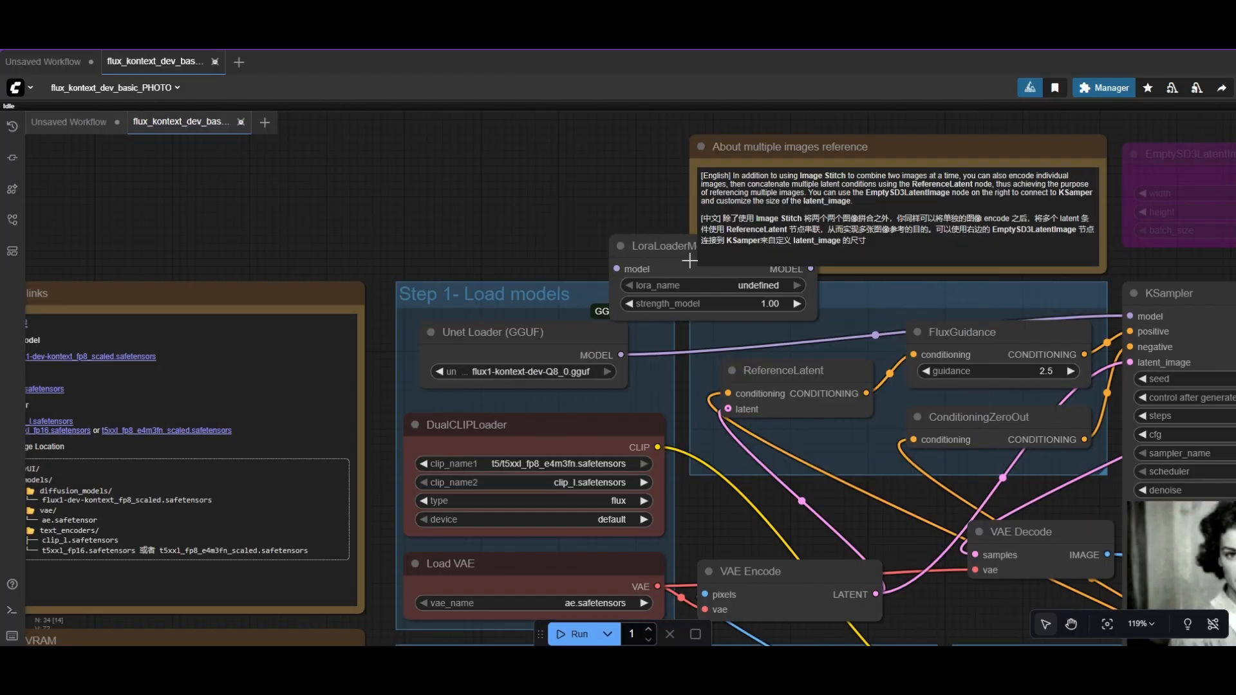
pyautogui.moveTo(689, 250); pyautogui.dragTo(715, 276)
pyautogui.scroll(2, 714, 276)
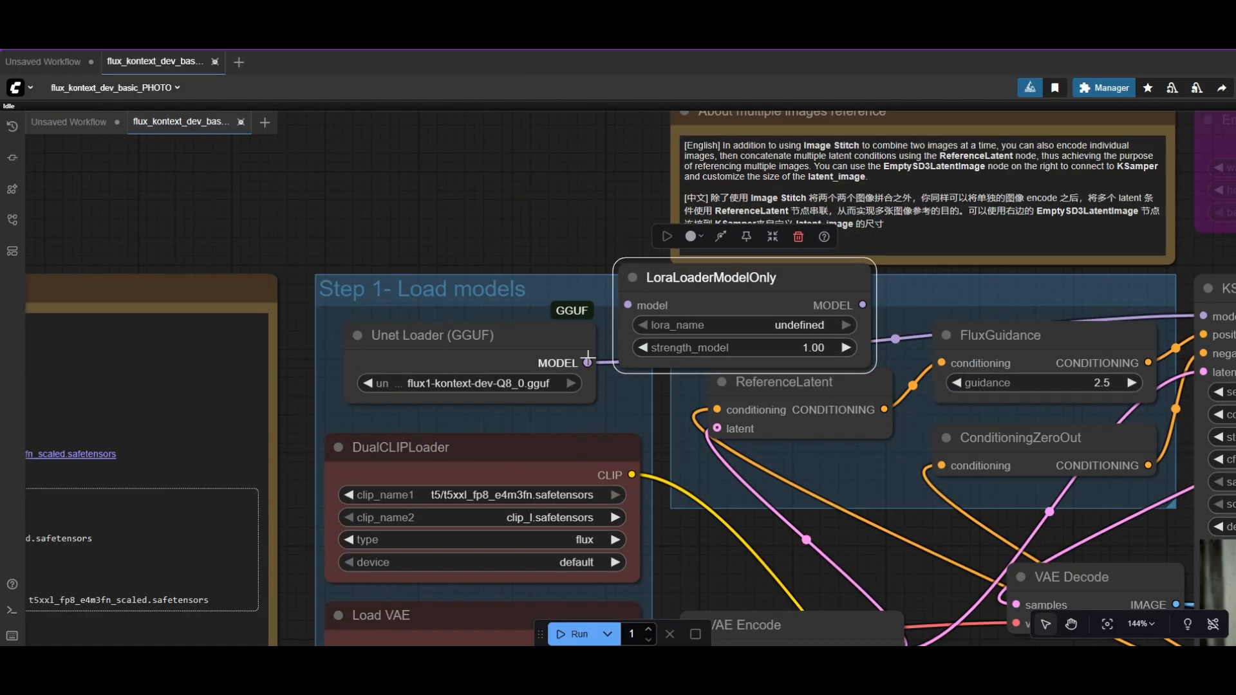
pyautogui.moveTo(587, 363); pyautogui.dragTo(628, 305)
pyautogui.moveTo(862, 305); pyautogui.dragTo(1202, 315)
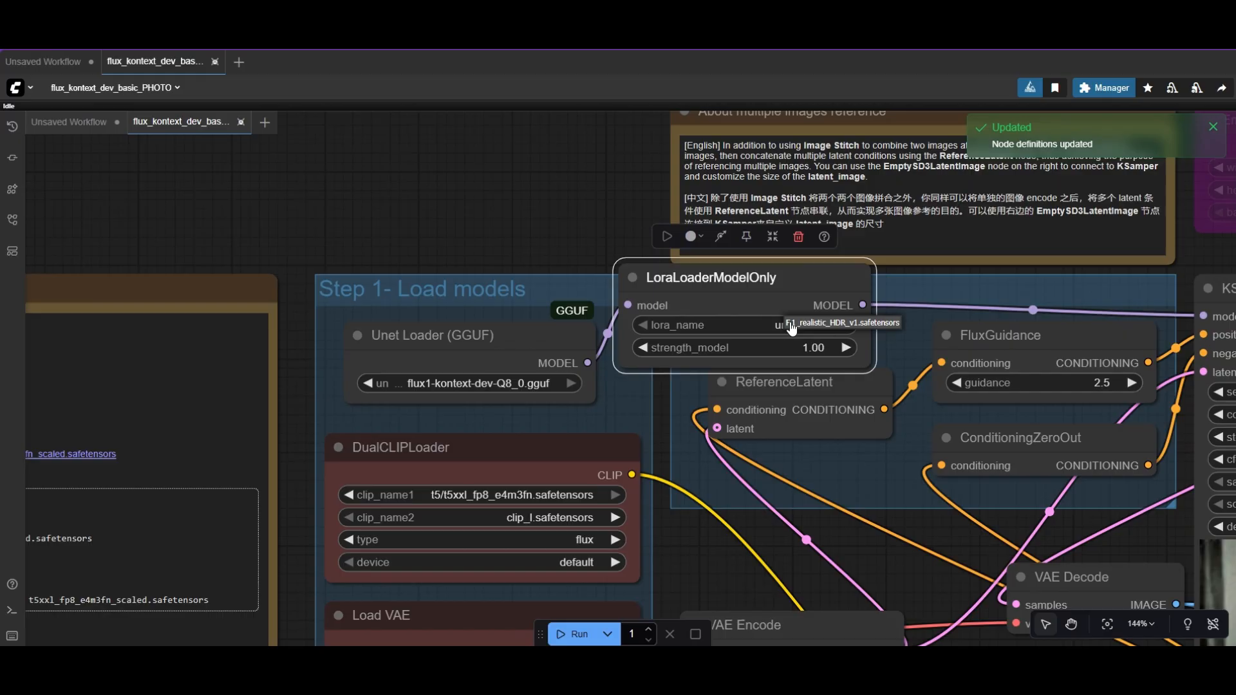
# Settle the LoRA node and finish the prompt ending with 'HDR photo'.
pyautogui.moveTo(656, 286); pyautogui.dragTo(676, 291)
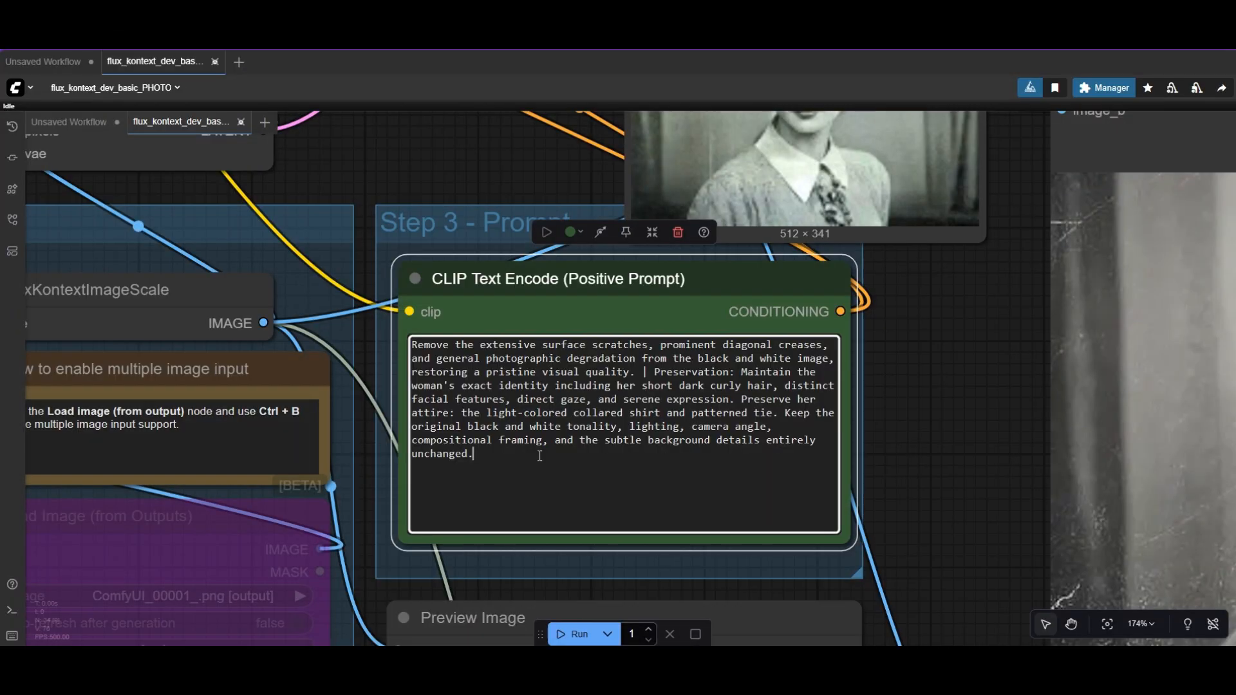
pyautogui.write('HR')
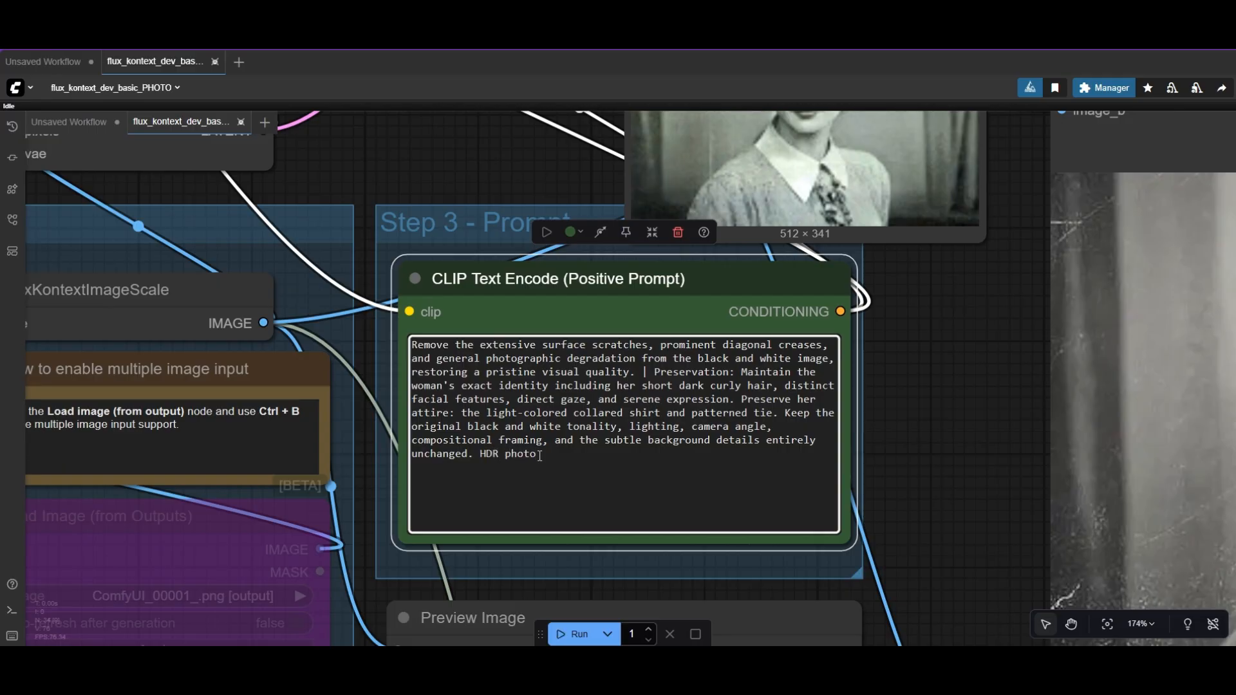
pyautogui.click(907, 298)
pyautogui.scroll(-3, 893, 289)
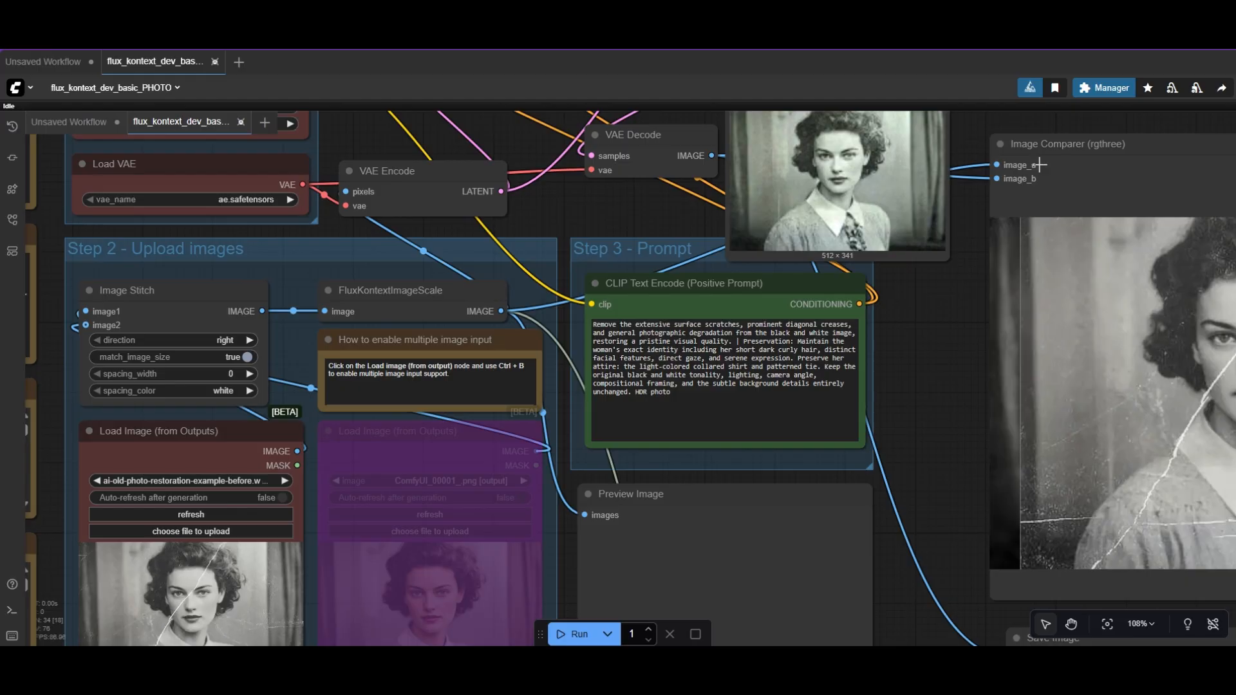
pyautogui.scroll(-3, 1062, 143)
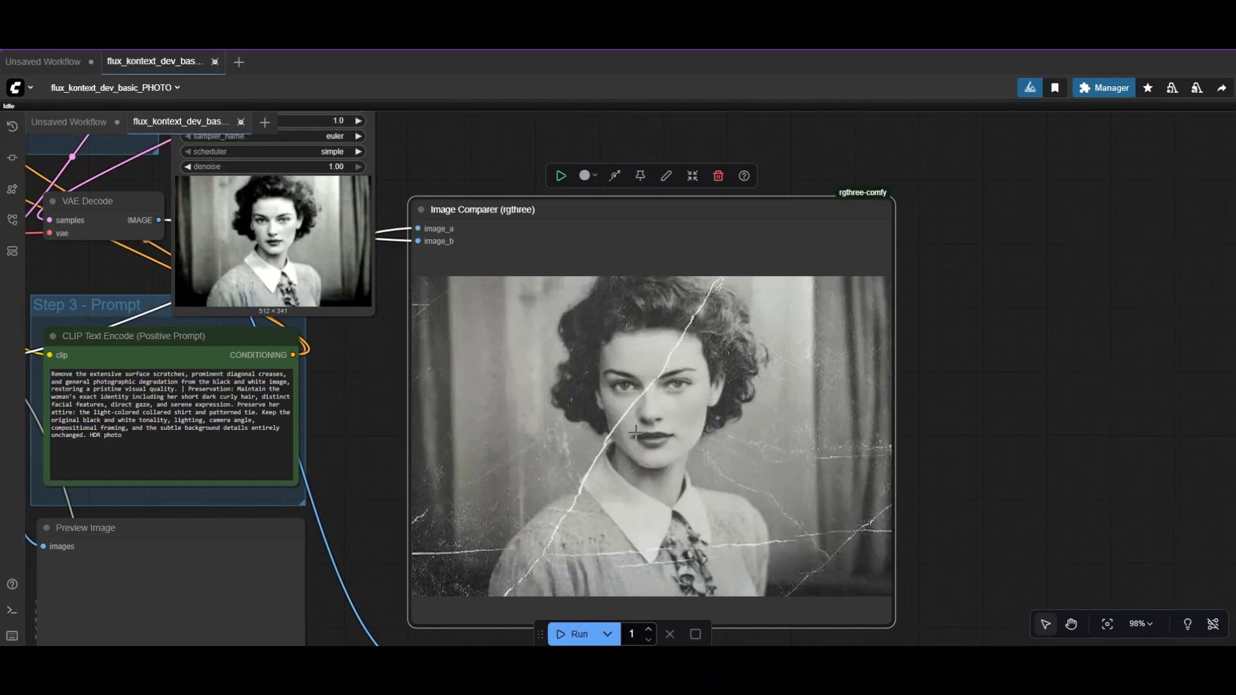
pyautogui.scroll(3, 773, 406)
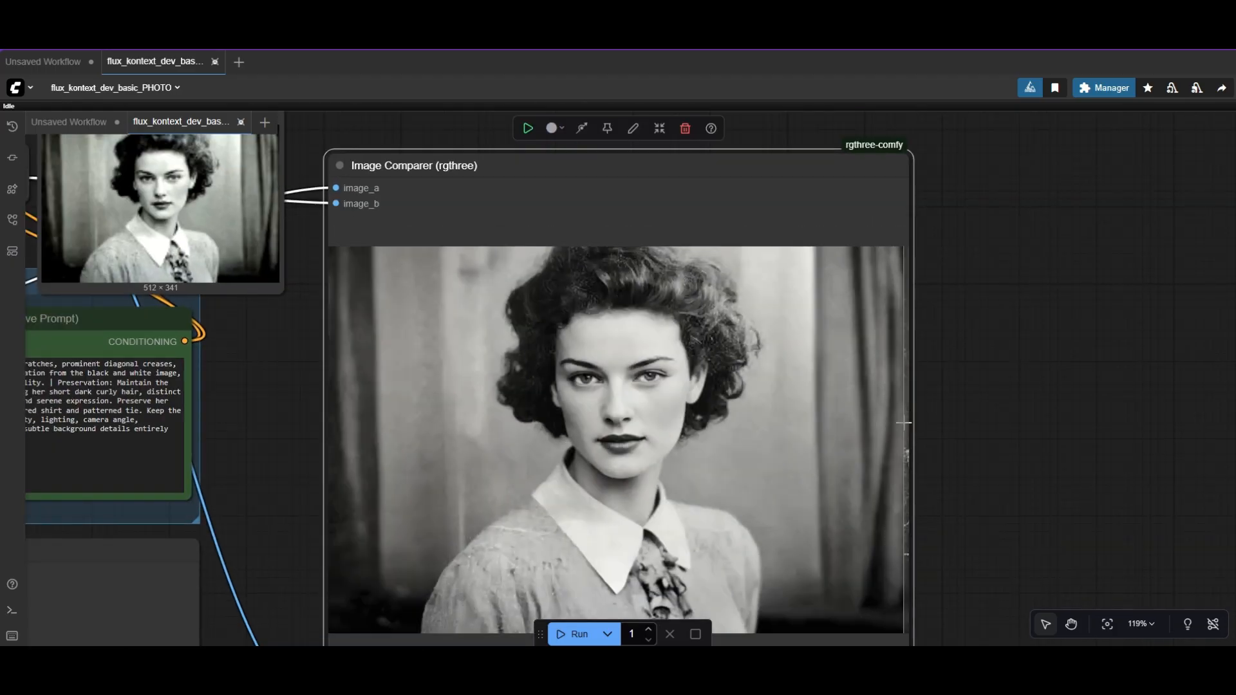
pyautogui.scroll(-5, 1004, 373)
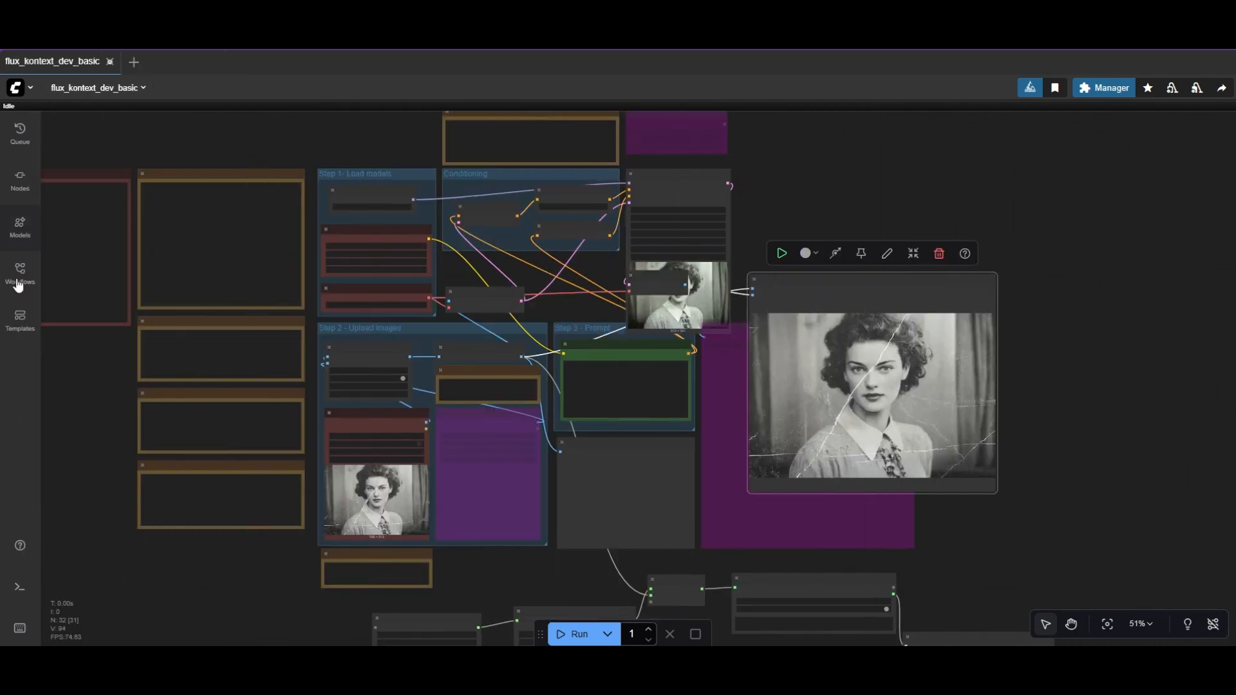
# Load the Qwen Image Edit template from the Templates gallery via a 'qwen' search.
pyautogui.click(14, 320)
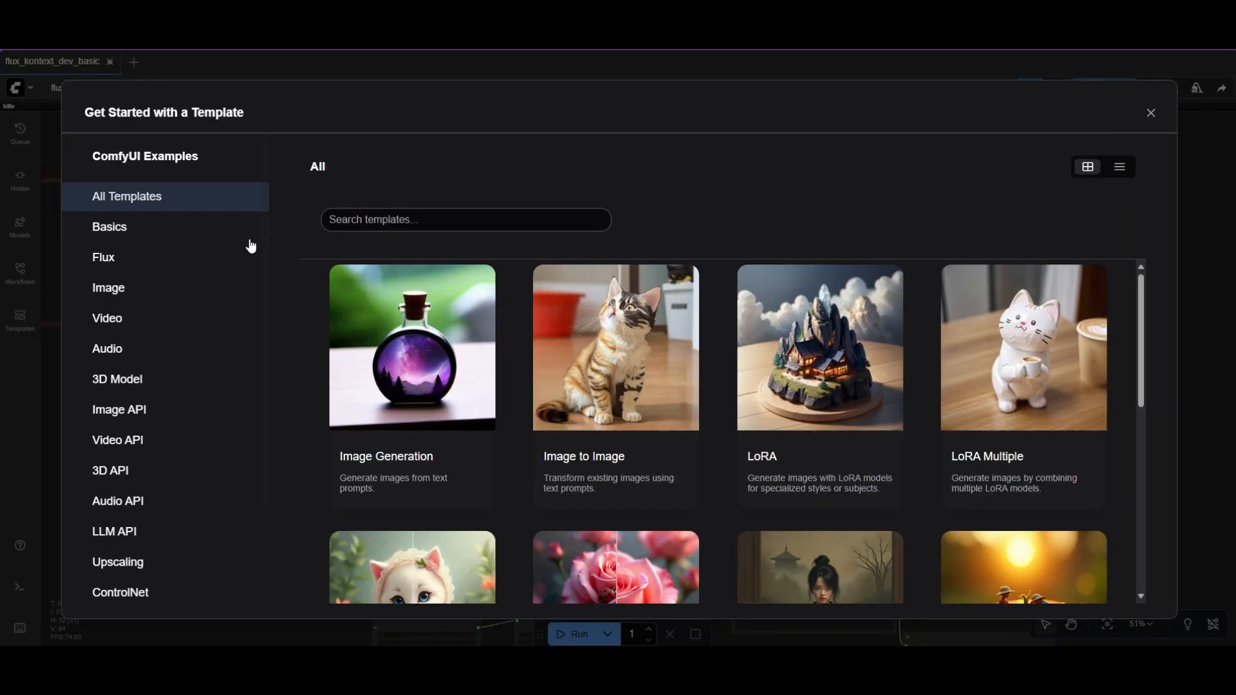
pyautogui.click(359, 222)
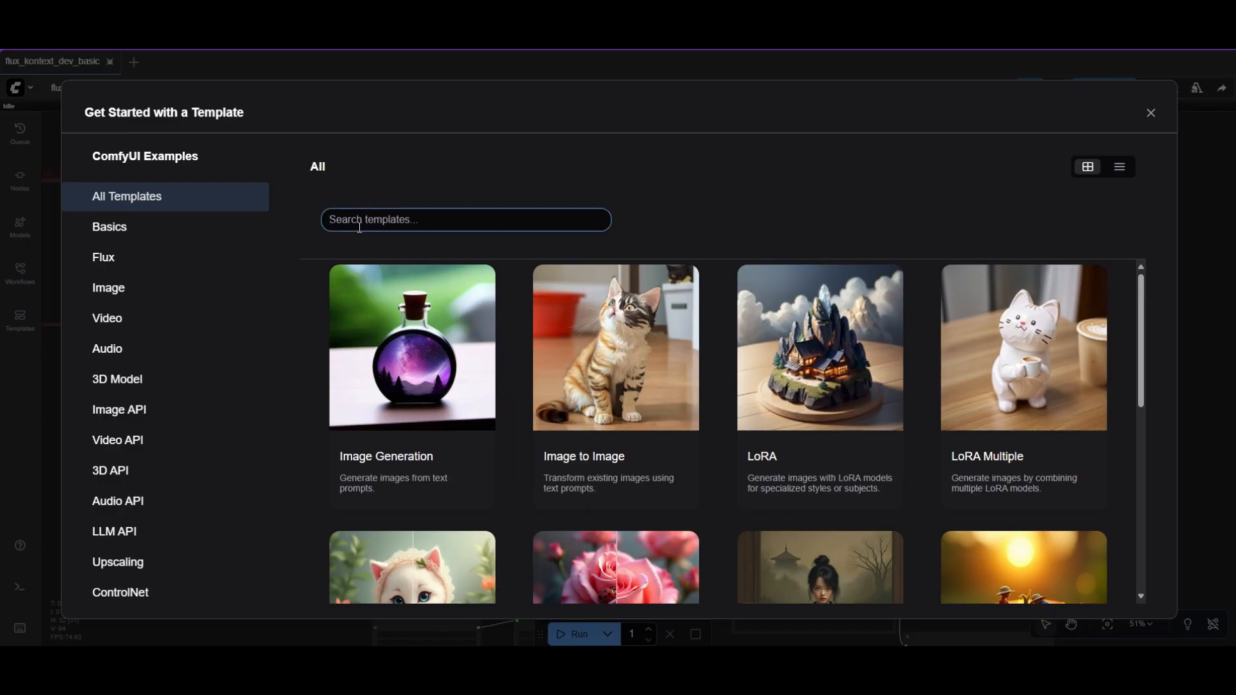
pyautogui.write('qwen')
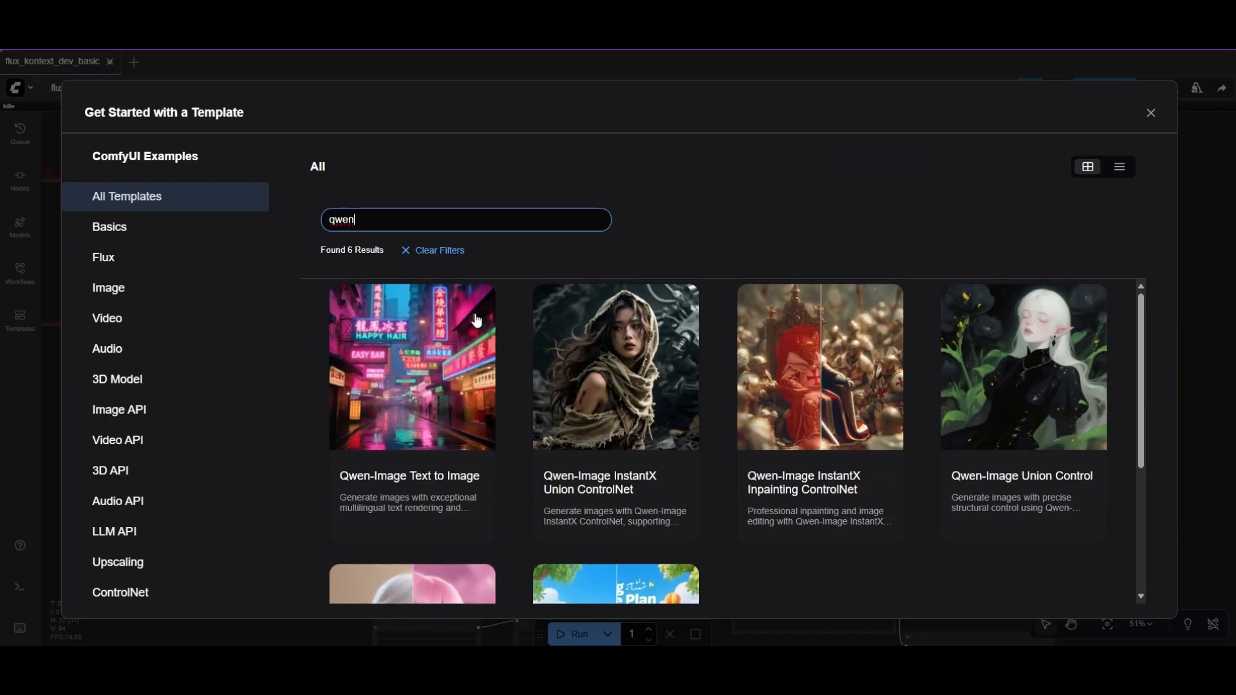
pyautogui.scroll(-3, 454, 319)
pyautogui.scroll(3, 408, 415)
pyautogui.scroll(-3, 408, 416)
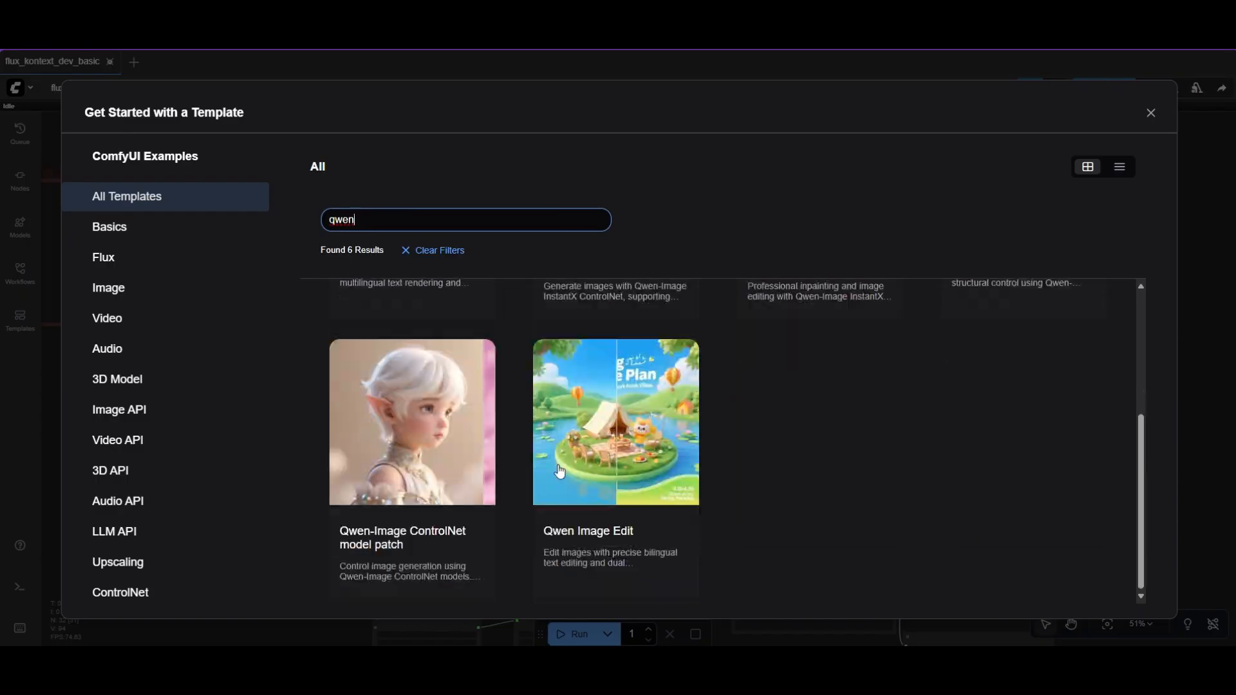
pyautogui.click(615, 425)
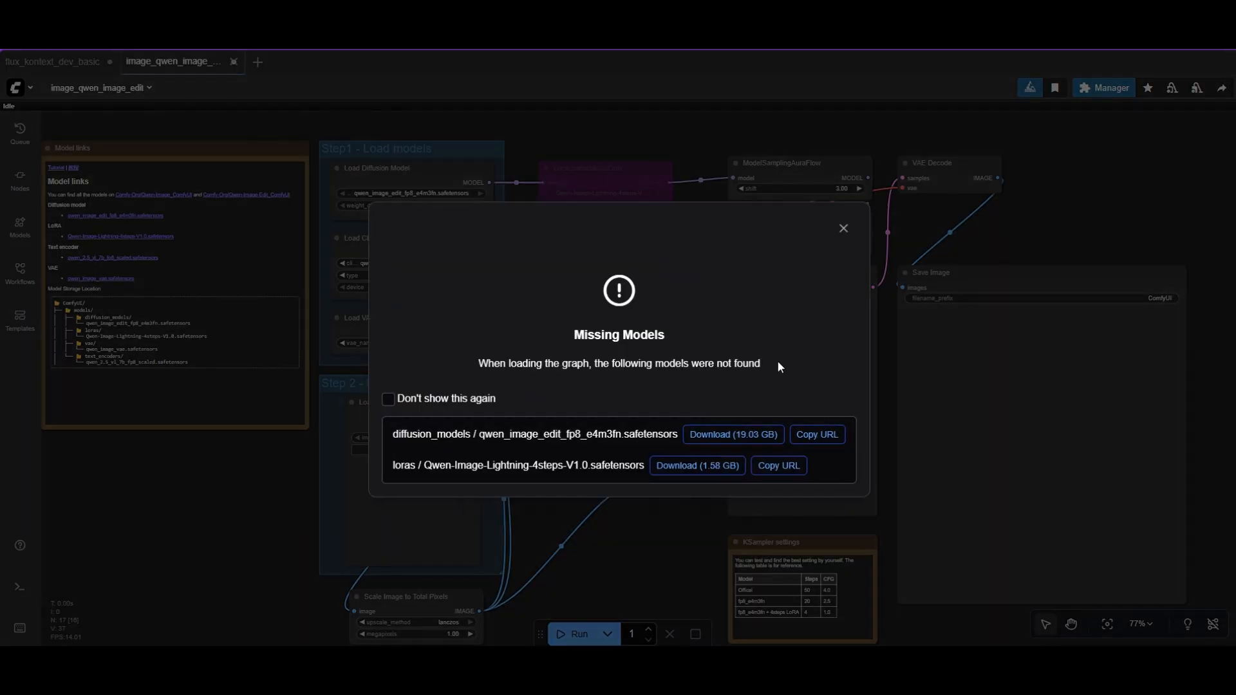
# Dismiss the missing-models warning before reviewing the Qwen model download list.
pyautogui.click(843, 229)
pyautogui.scroll(5, 434, 184)
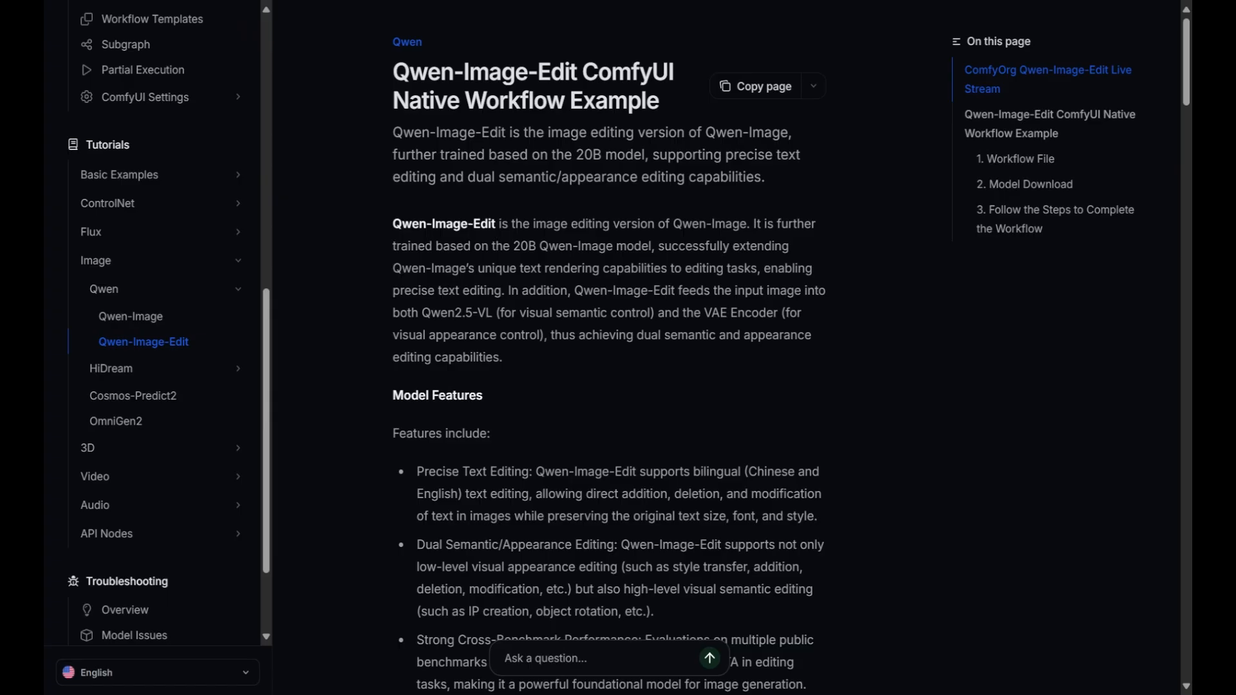
pyautogui.scroll(-5, 568, 266)
pyautogui.scroll(-5, 566, 290)
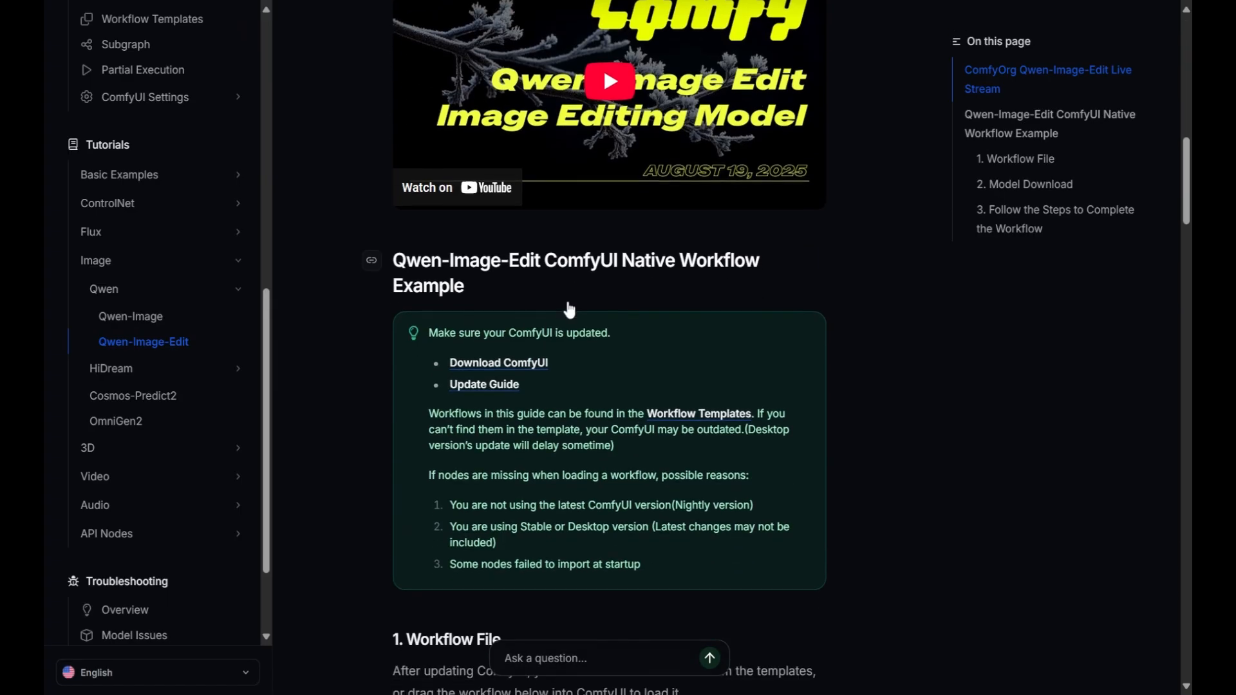
pyautogui.scroll(-2, 568, 307)
pyautogui.scroll(-3, 567, 304)
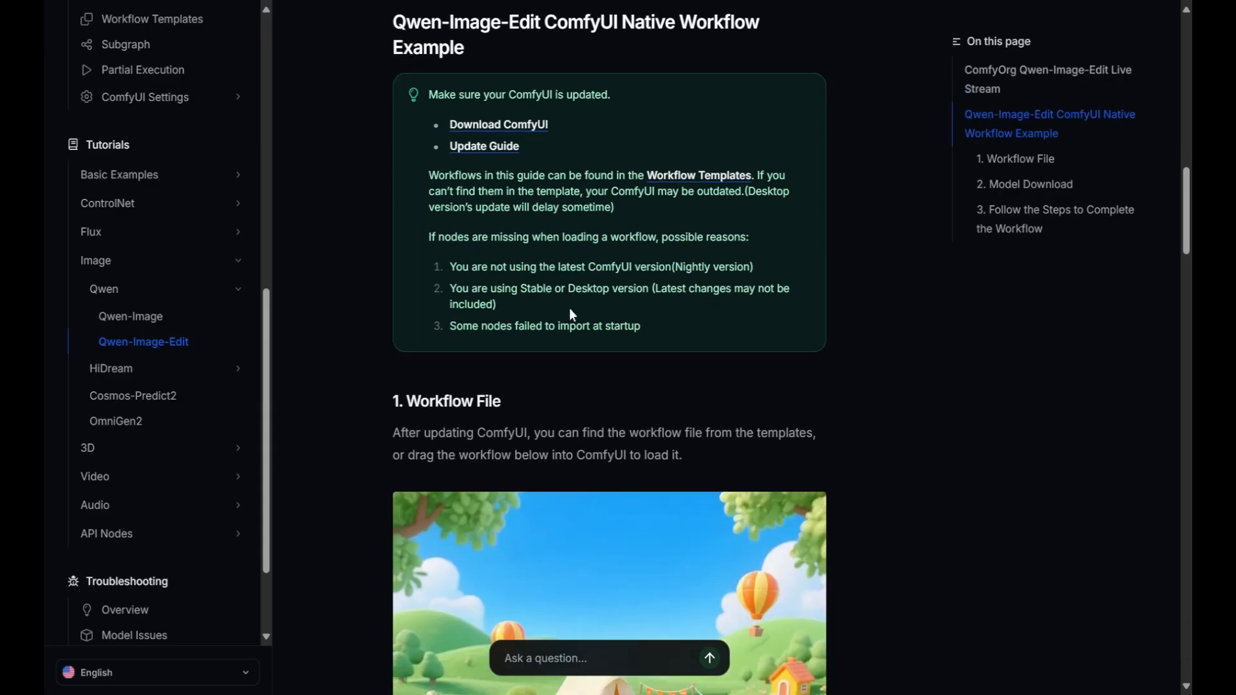
pyautogui.scroll(-3, 570, 313)
pyautogui.scroll(-5, 573, 321)
pyautogui.scroll(-4, 575, 324)
pyautogui.scroll(-4, 578, 328)
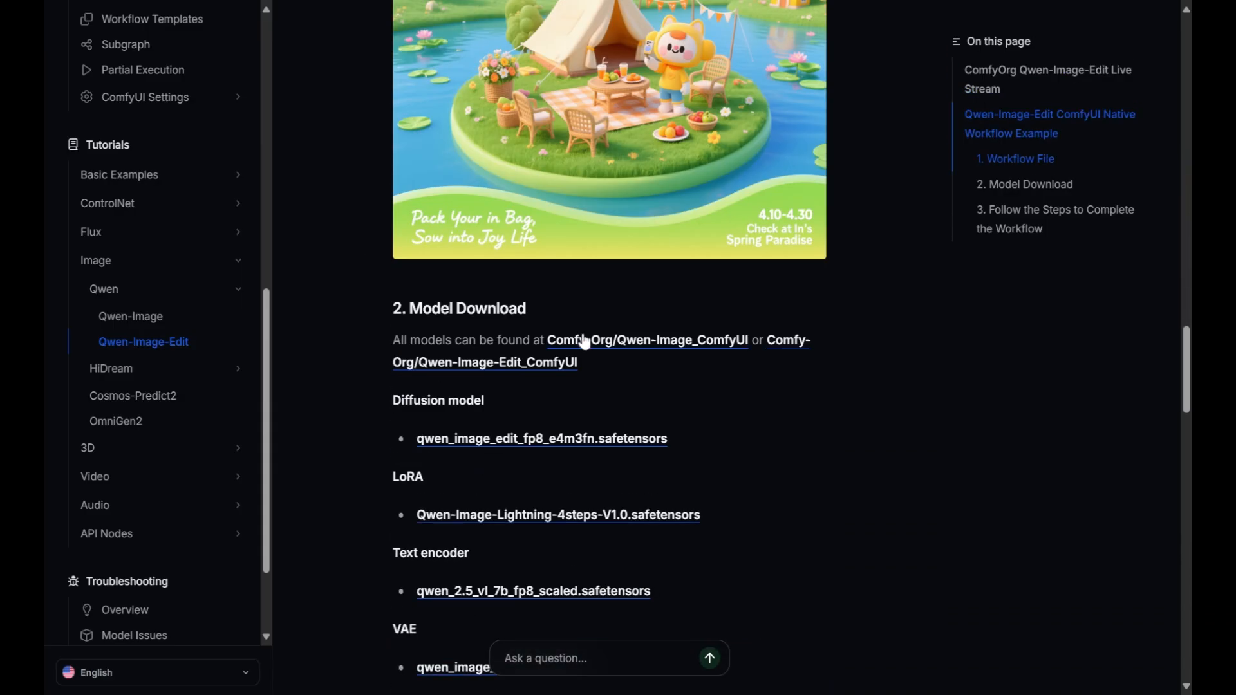
pyautogui.scroll(-3, 582, 336)
pyautogui.scroll(-3, 589, 333)
pyautogui.scroll(-2, 594, 329)
pyautogui.scroll(-2, 594, 331)
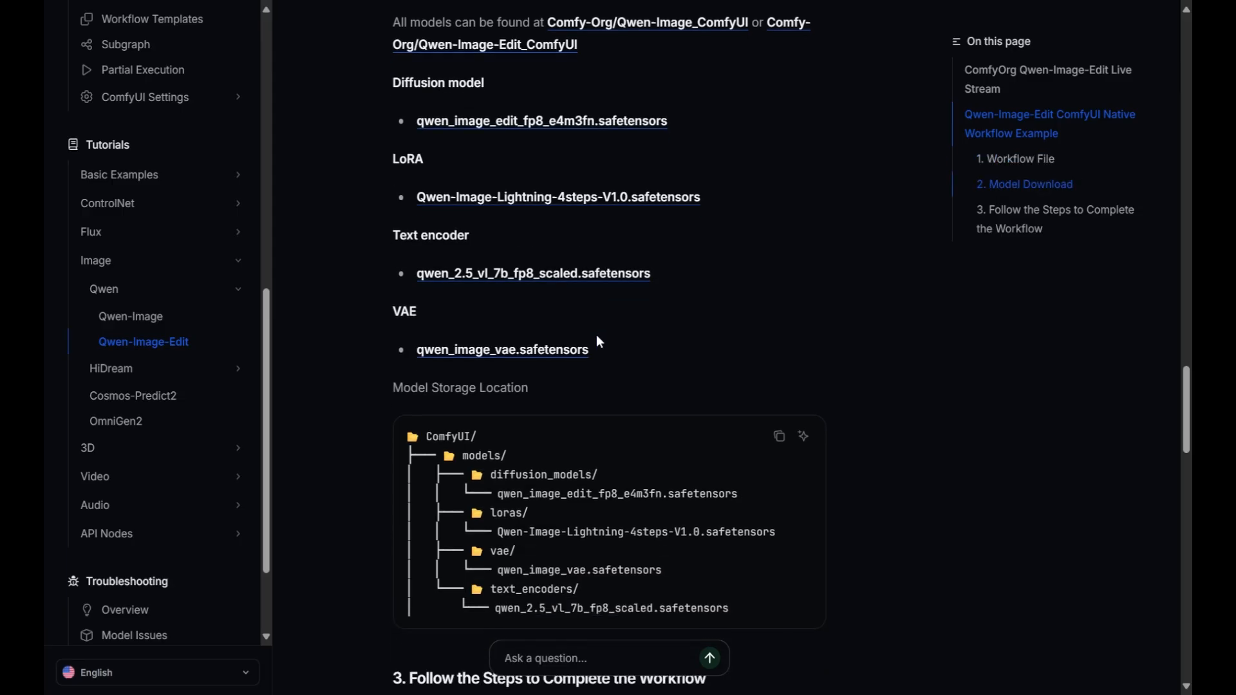
pyautogui.scroll(-1, 595, 336)
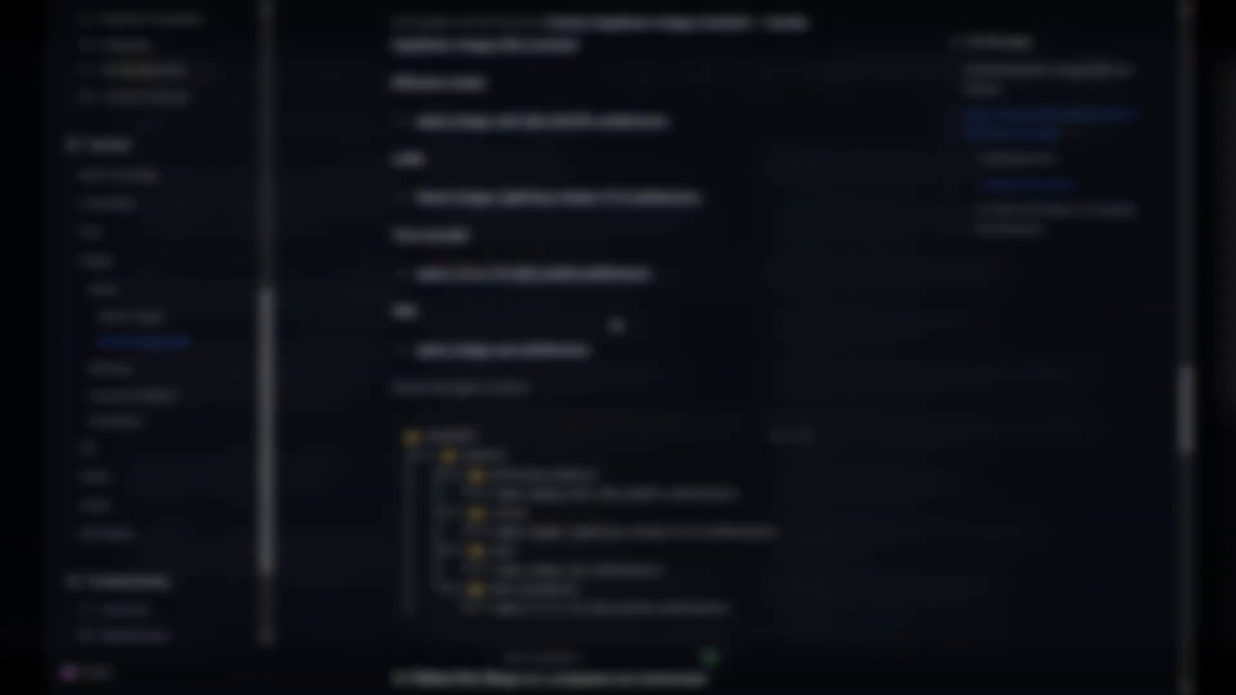
# Show the file list of the QuantStack Qwen-Image-Edit-GGUF repository on Hugging Face.
pyautogui.click(560, 240)
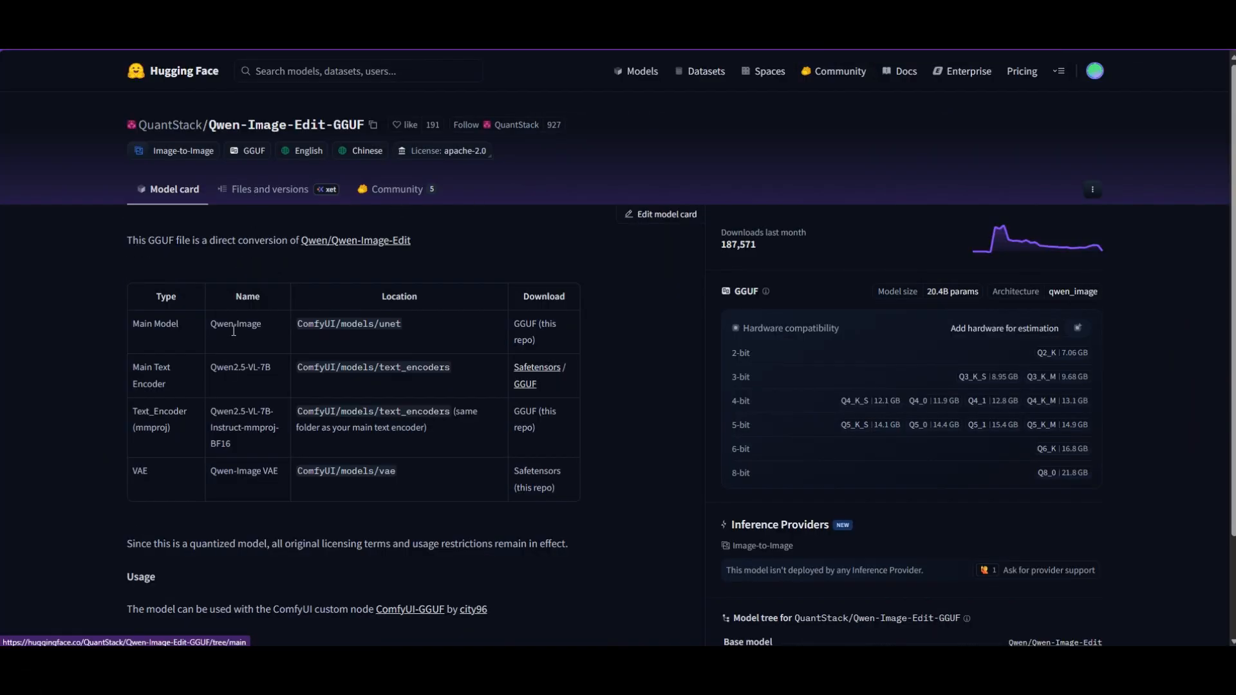
pyautogui.click(261, 190)
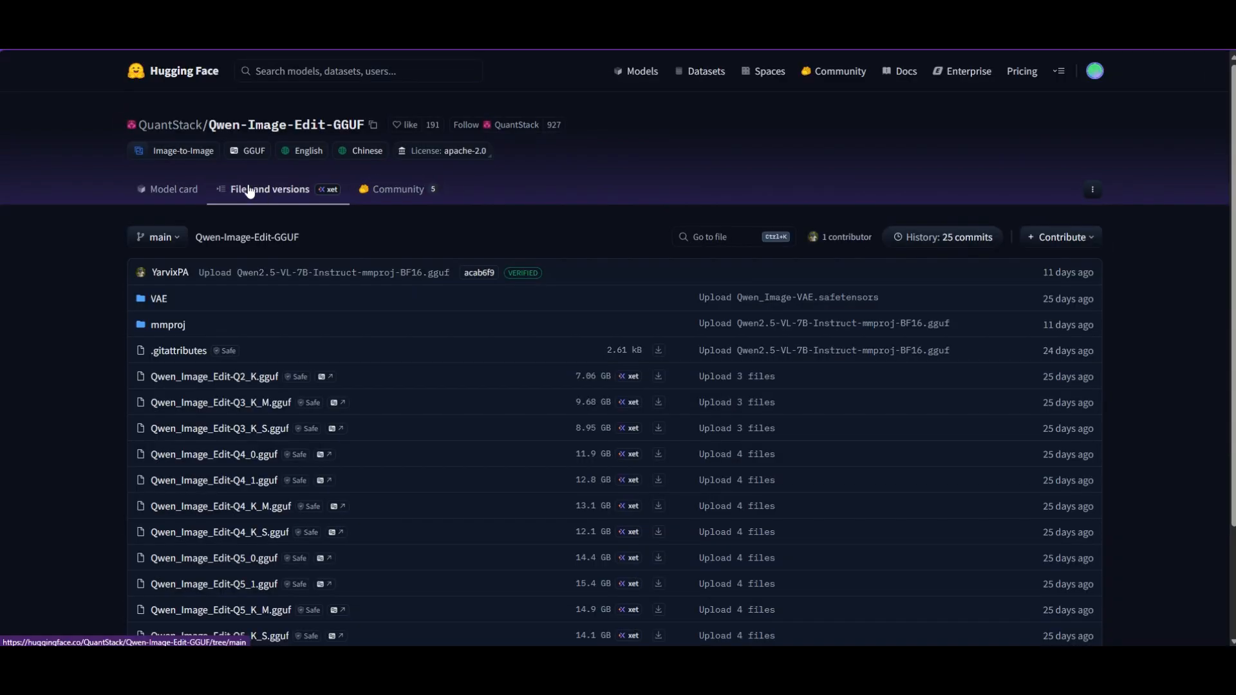
pyautogui.scroll(-3, 109, 354)
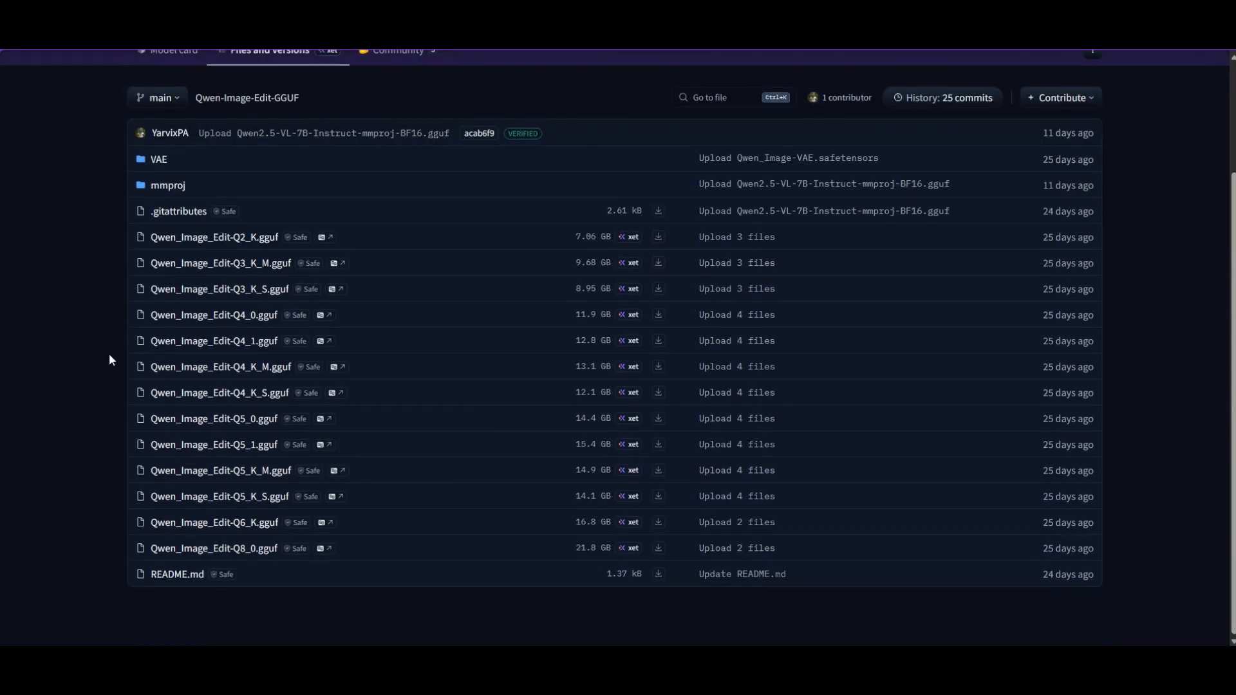
# Add a Unet Loader (GGUF) node set to Qwen_Image_Edit-Q8_0.gguf above the model group.
pyautogui.click(215, 548)
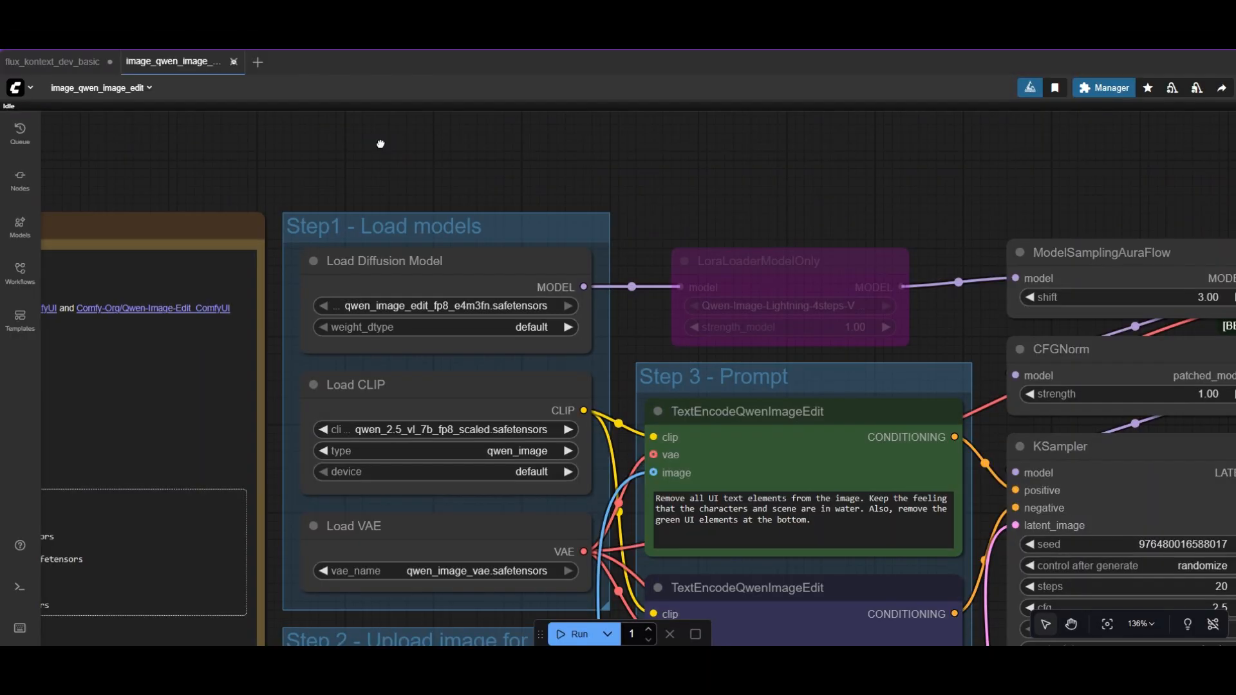
pyautogui.doubleClick(381, 147)
pyautogui.write('GGUF')
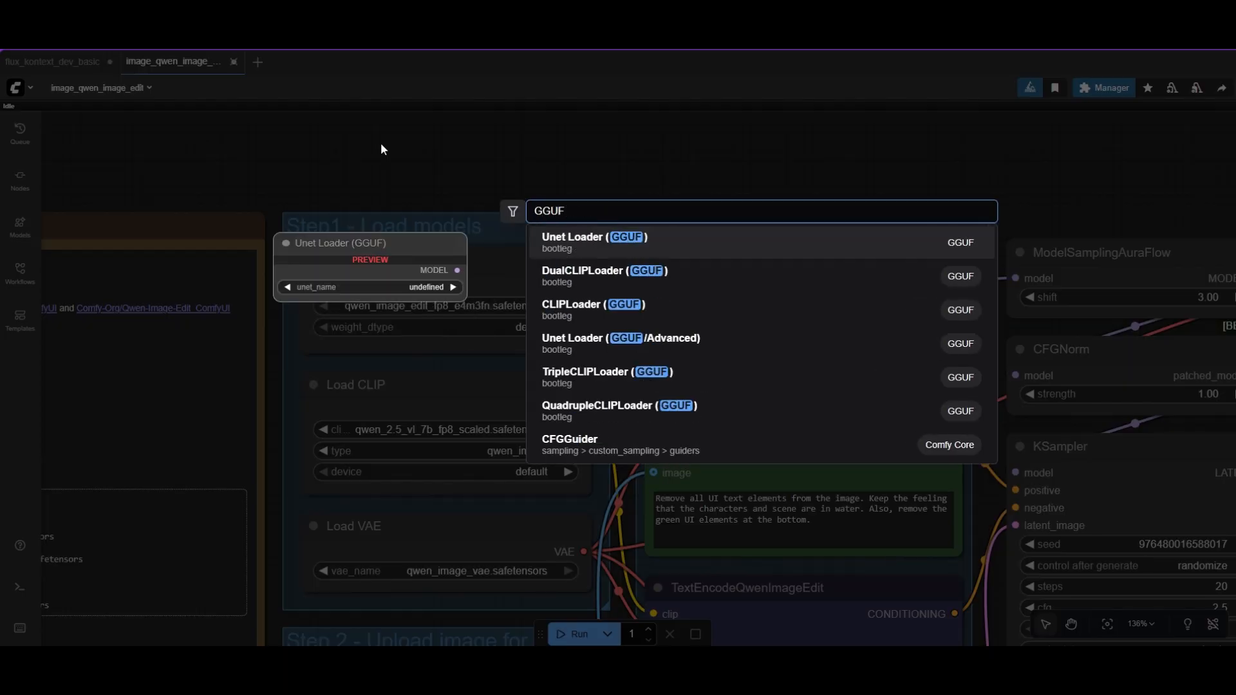
pyautogui.press('Return')
pyautogui.moveTo(499, 134); pyautogui.dragTo(449, 167)
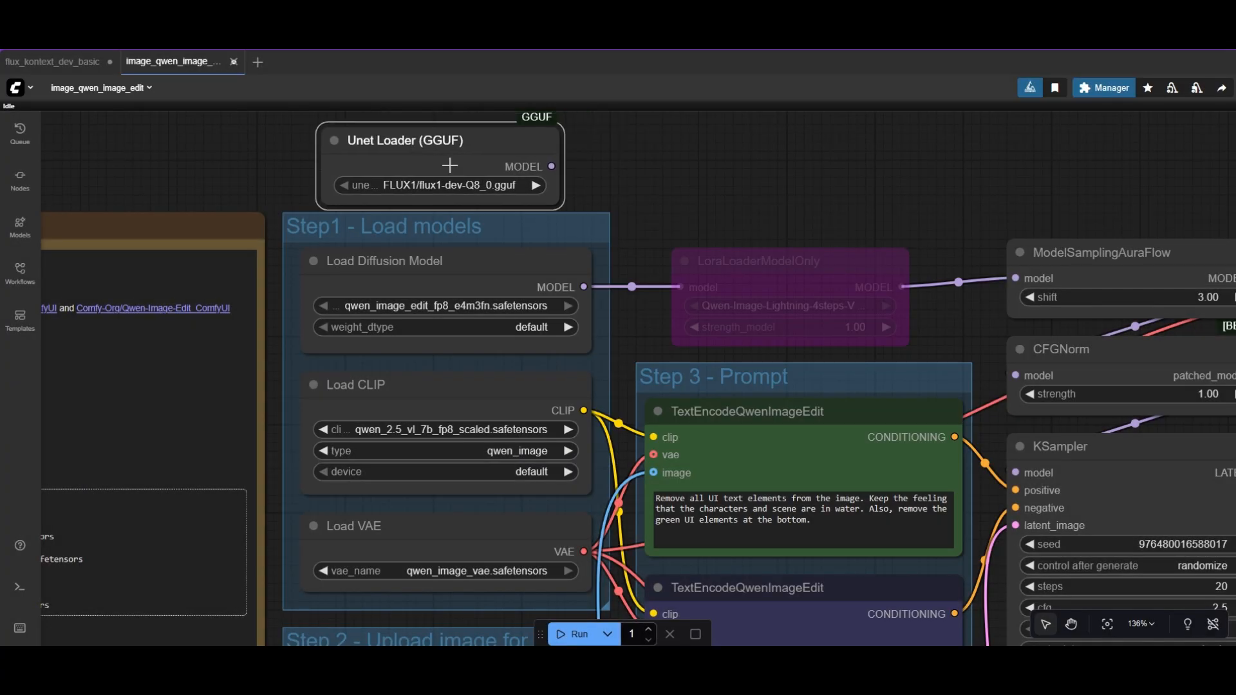
pyautogui.click(450, 184)
pyautogui.click(483, 205)
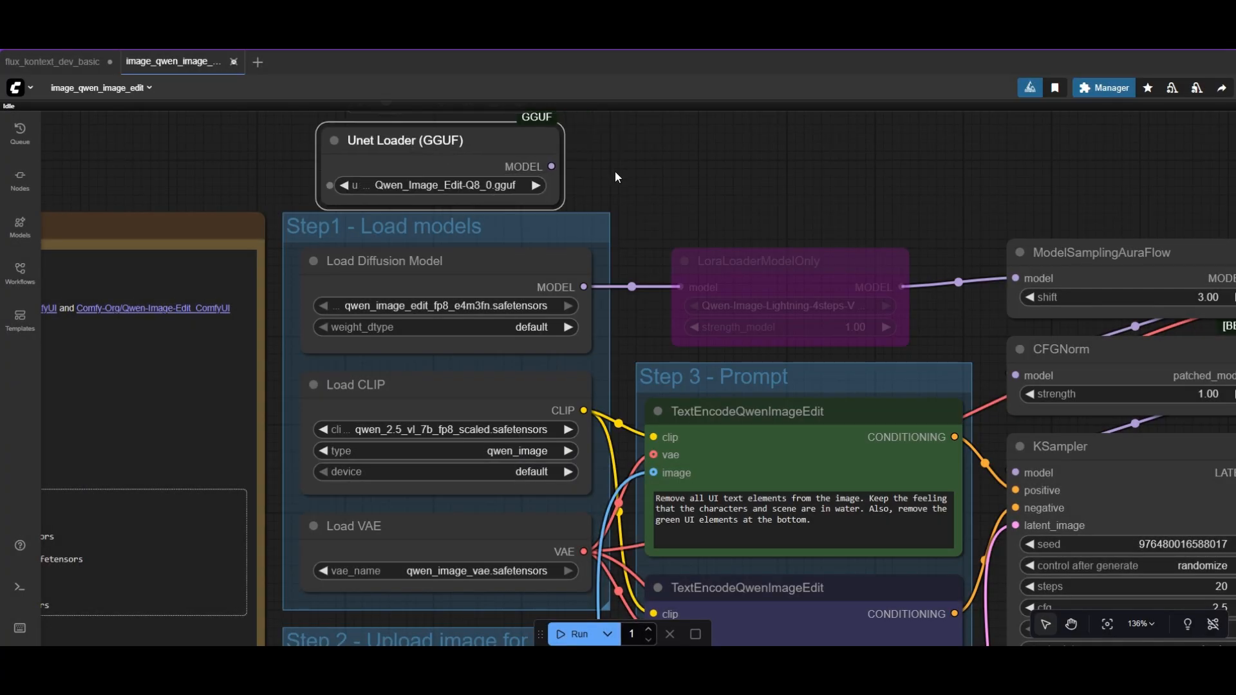
# Feed the GGUF model into ModelSamplingAuraFlow and remove the old diffusion model and LoRA loaders.
pyautogui.moveTo(792, 165); pyautogui.dragTo(638, 175)
pyautogui.moveTo(392, 182); pyautogui.dragTo(857, 294)
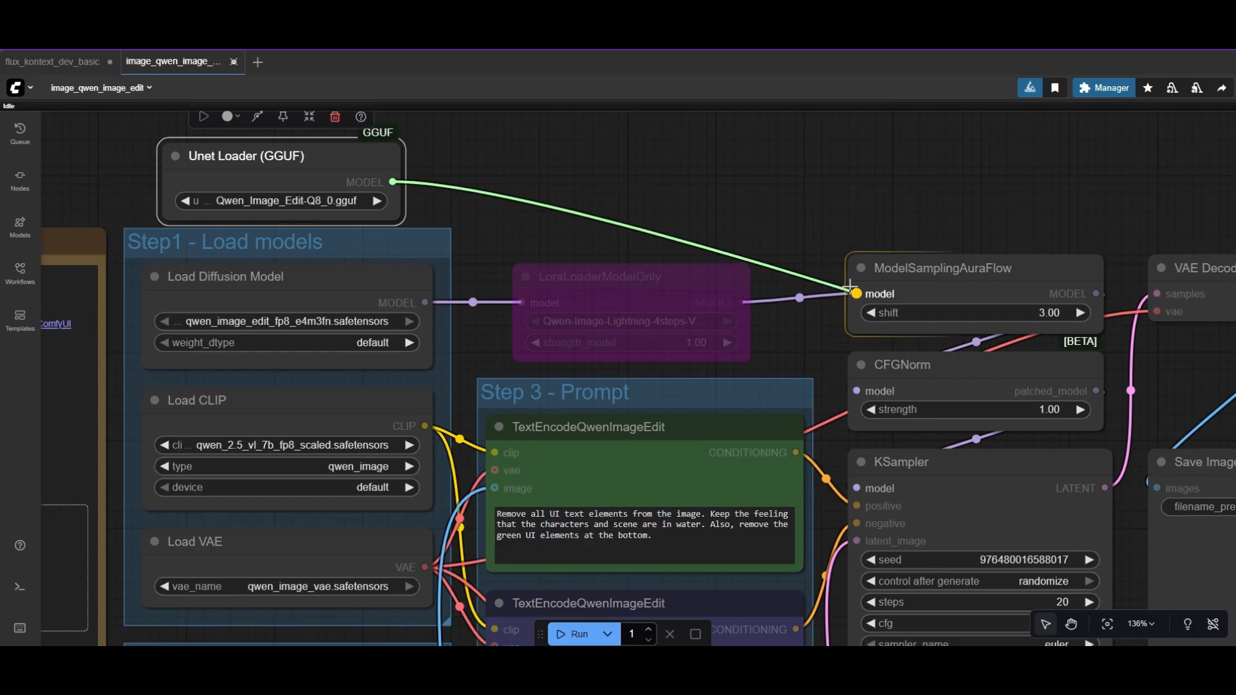
pyautogui.click(351, 287)
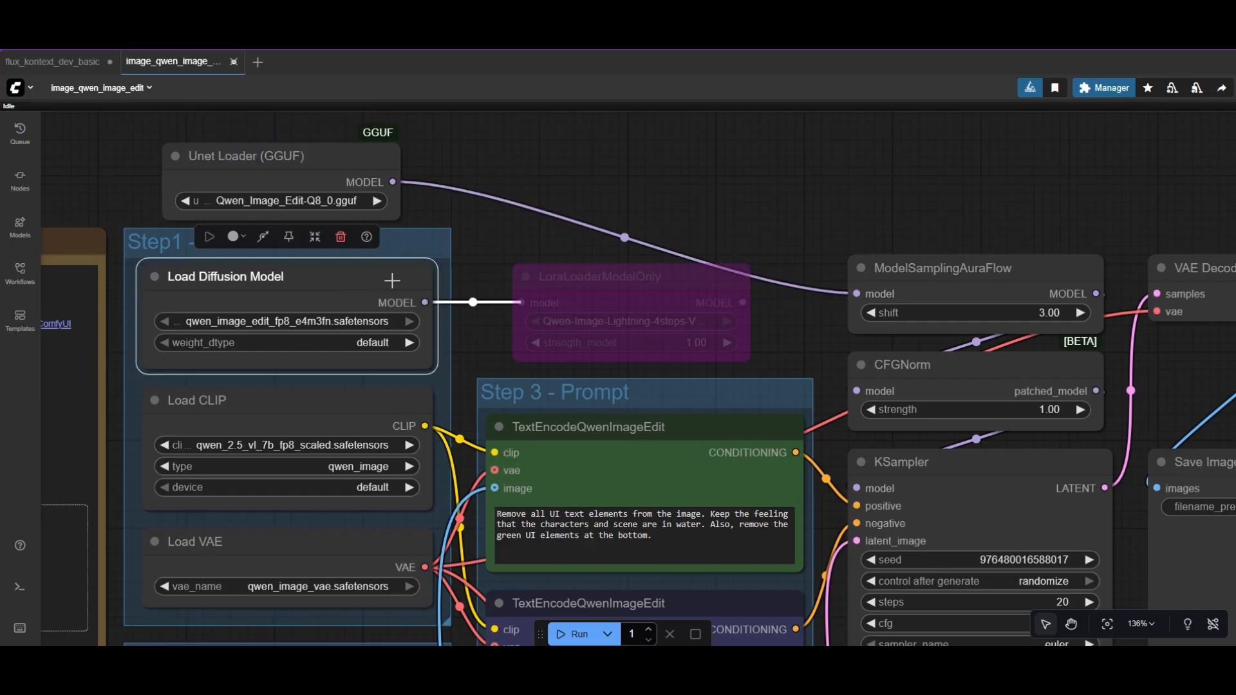
pyautogui.press('Delete')
pyautogui.click(550, 276)
pyautogui.press('Delete')
pyautogui.moveTo(295, 155); pyautogui.dragTo(297, 287)
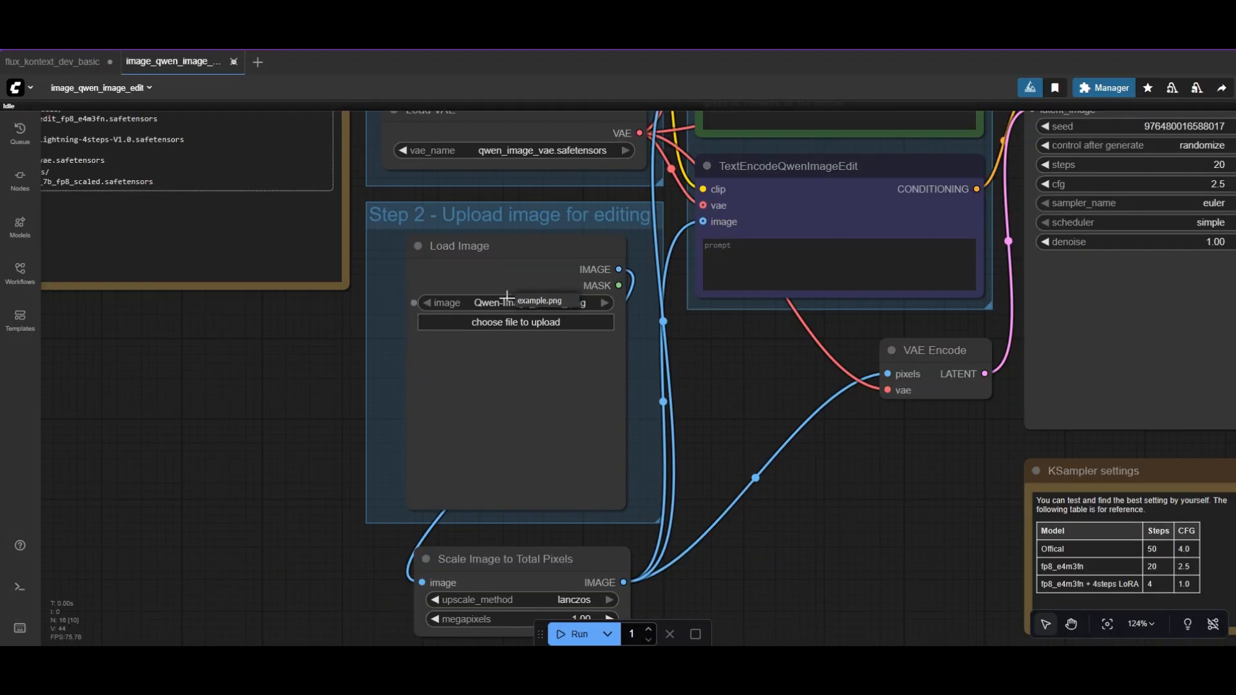
# Upload the old damaged portrait into the Load Image node.
pyautogui.click(514, 322)
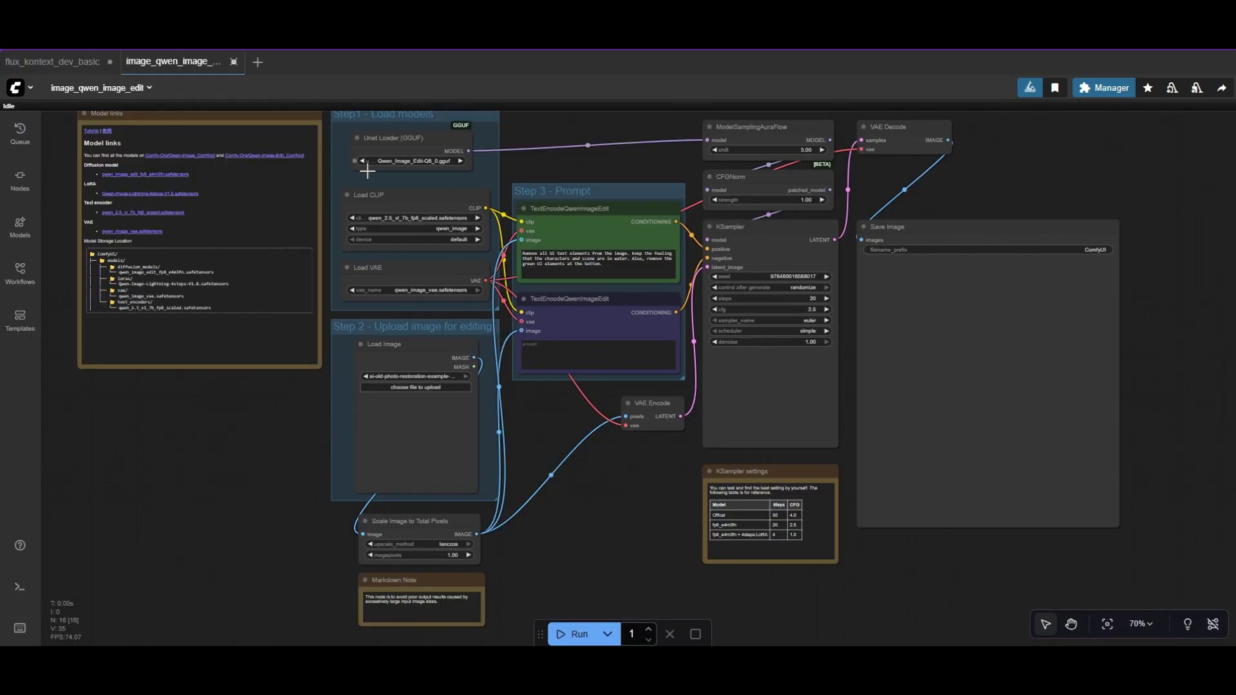
pyautogui.click(181, 62)
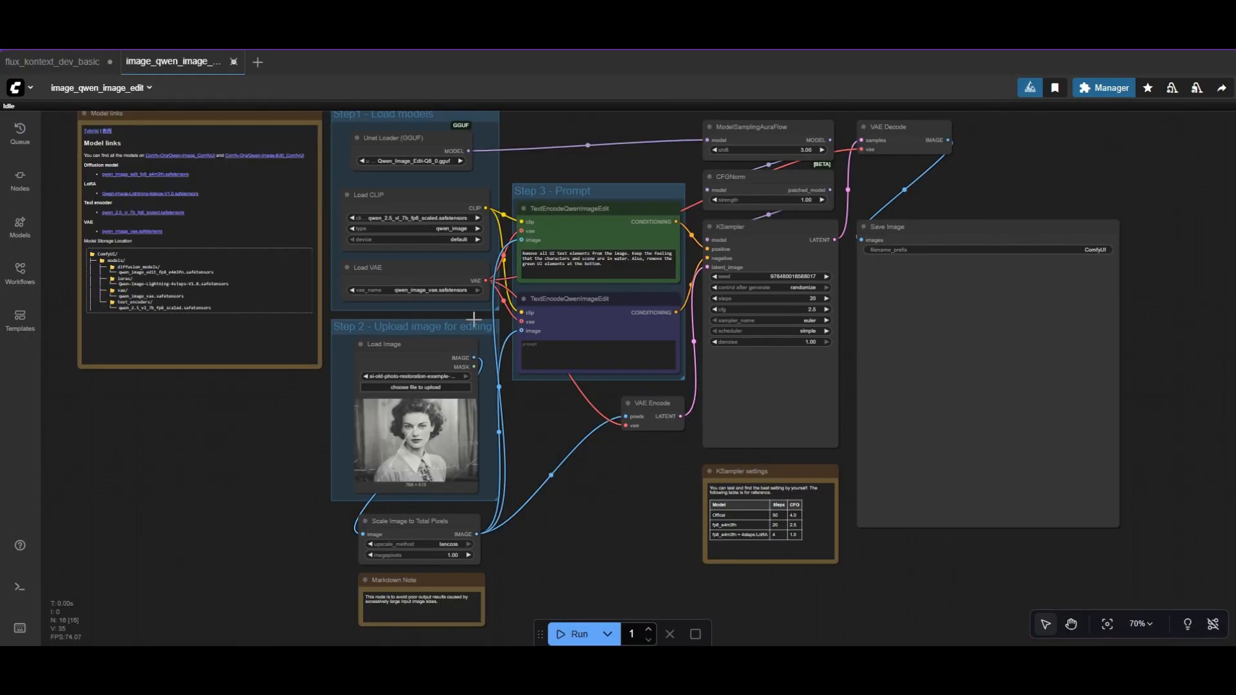
pyautogui.scroll(4, 523, 423)
pyautogui.scroll(3, 580, 338)
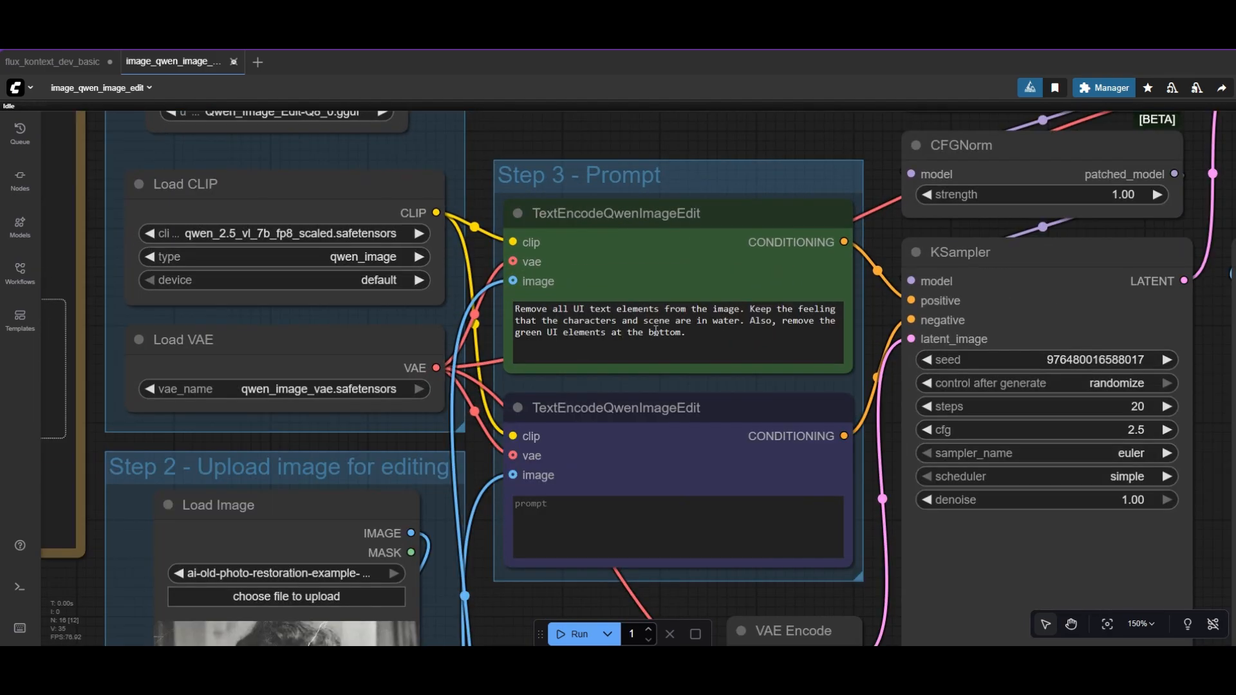
# Replace the TextEncodeQwenImageEdit prompt with the copied scratch-removal restoration text.
pyautogui.click(694, 339)
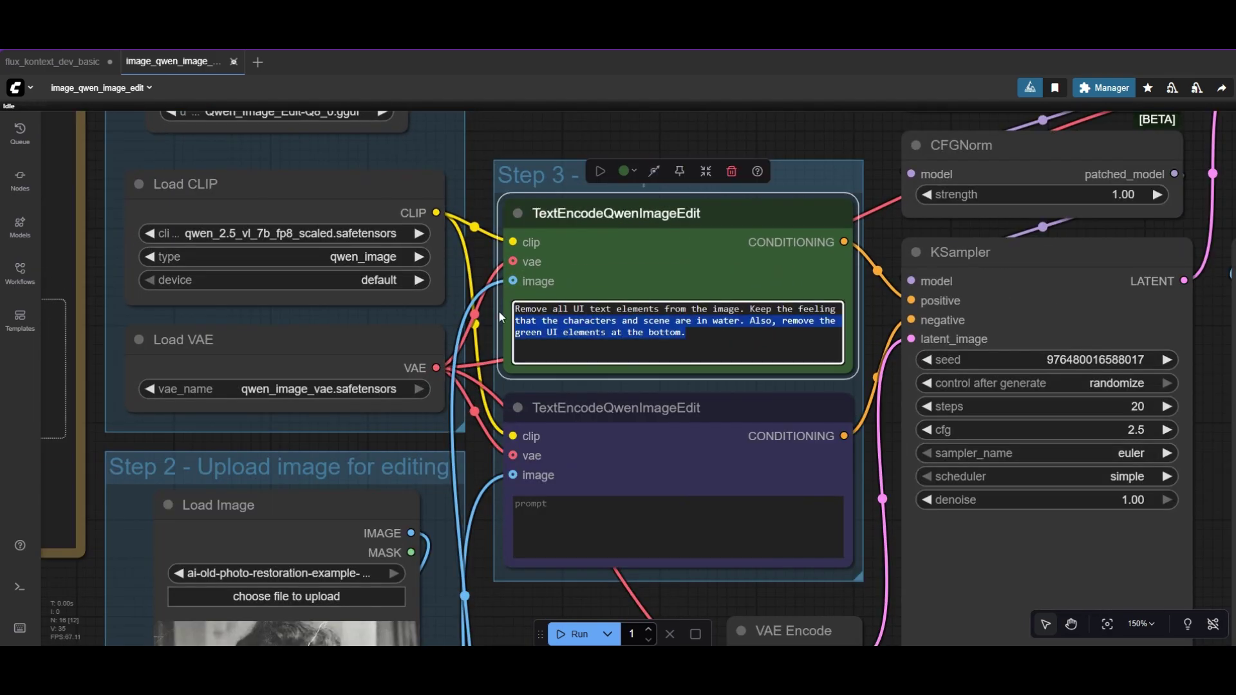
pyautogui.click(705, 335)
pyautogui.hotkey('ctrl', 'a')
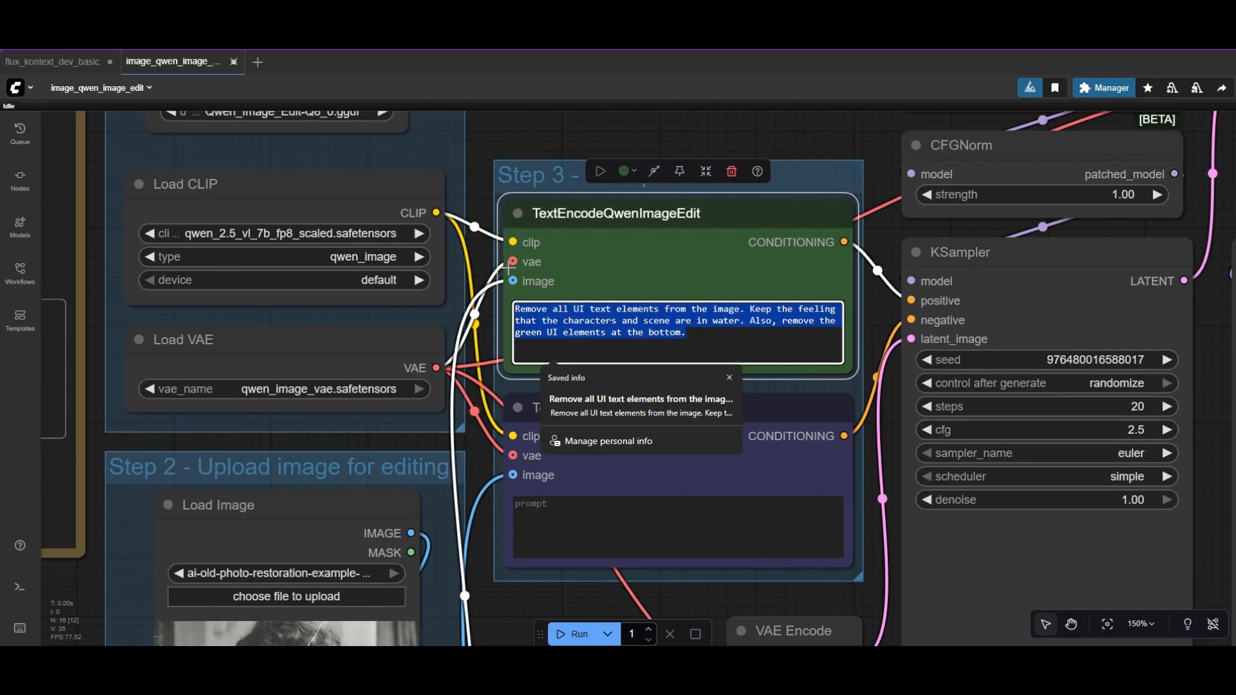
pyautogui.hotkey('ctrl', 'v')
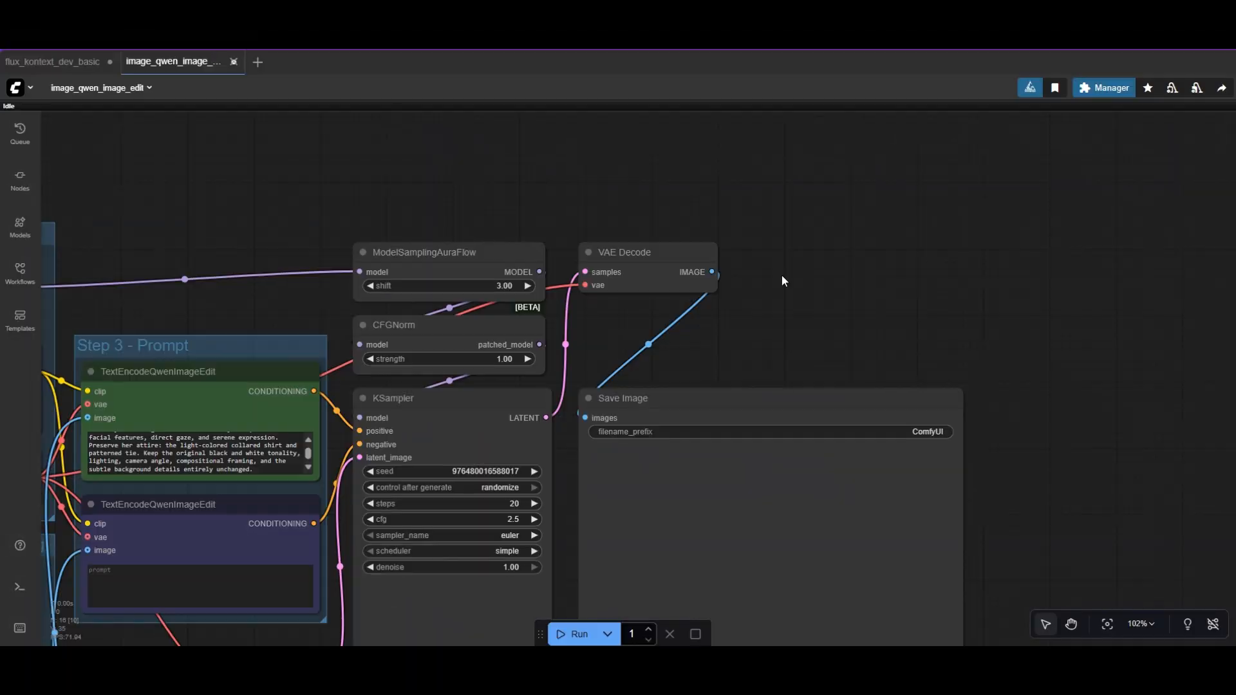
# Add an Image Comparer (rgthree) node and send the scaled input image to image_a.
pyautogui.doubleClick(781, 276)
pyautogui.write('ko')
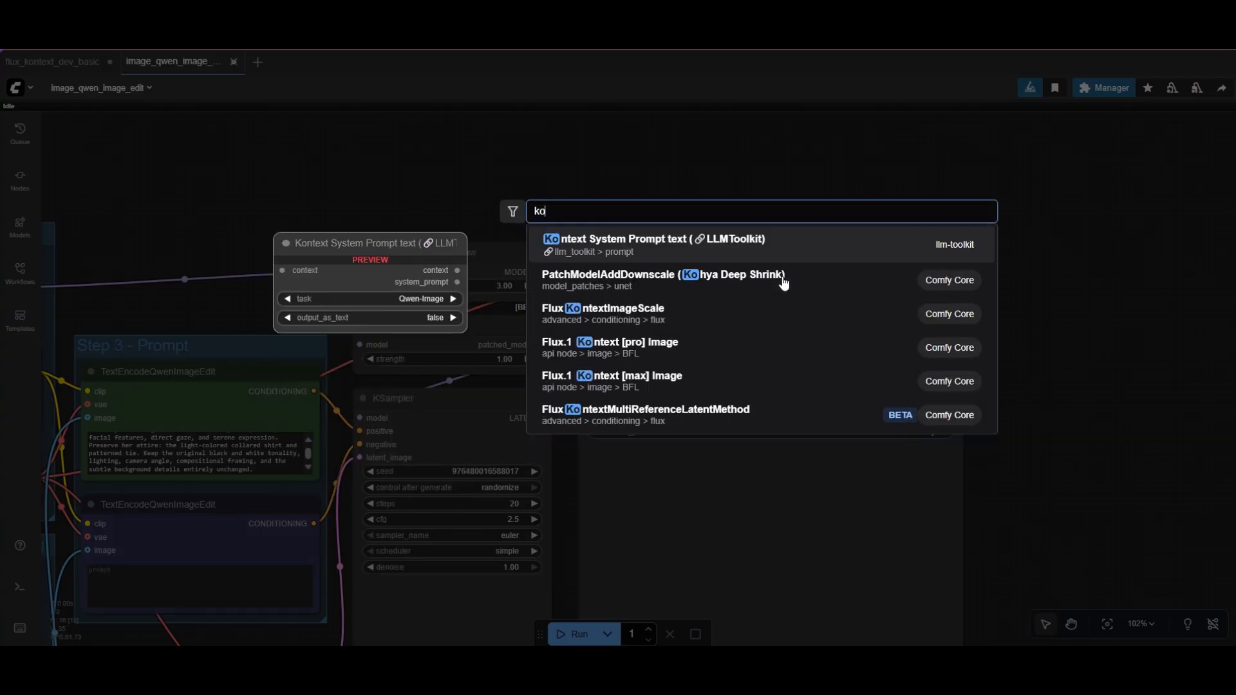
pyautogui.press('BackSpace')
pyautogui.press('BackSpace')
pyautogui.write('compa')
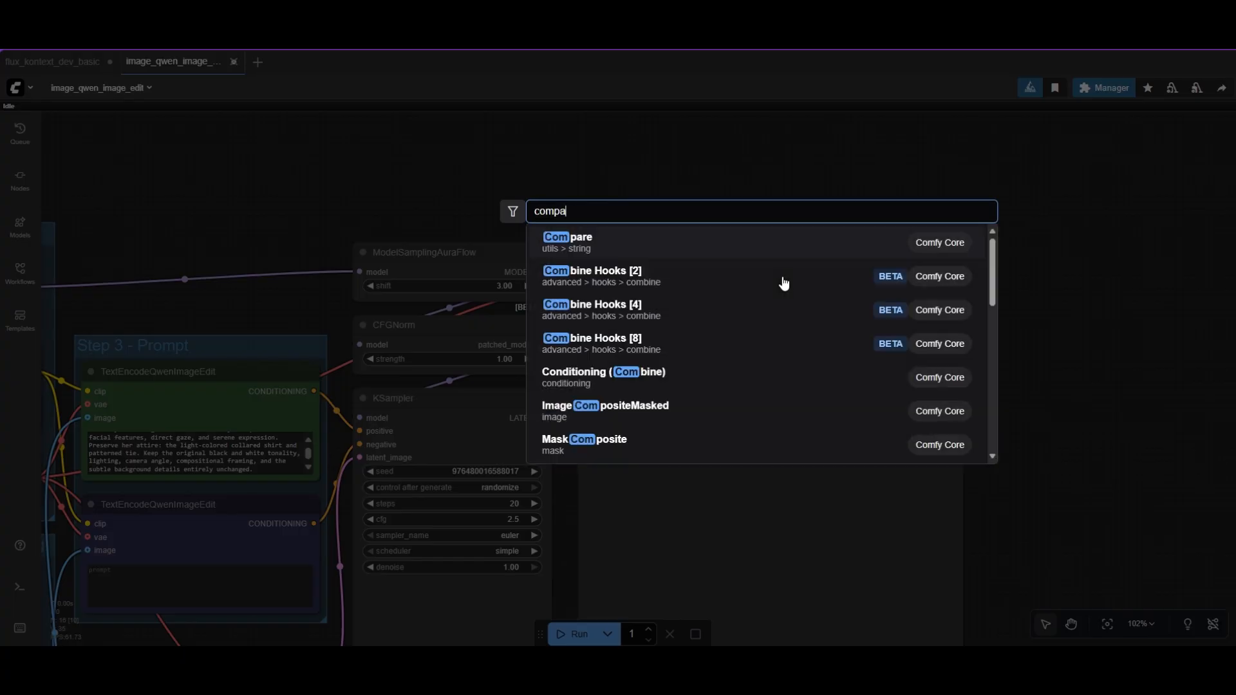
pyautogui.write('re')
pyautogui.click(676, 311)
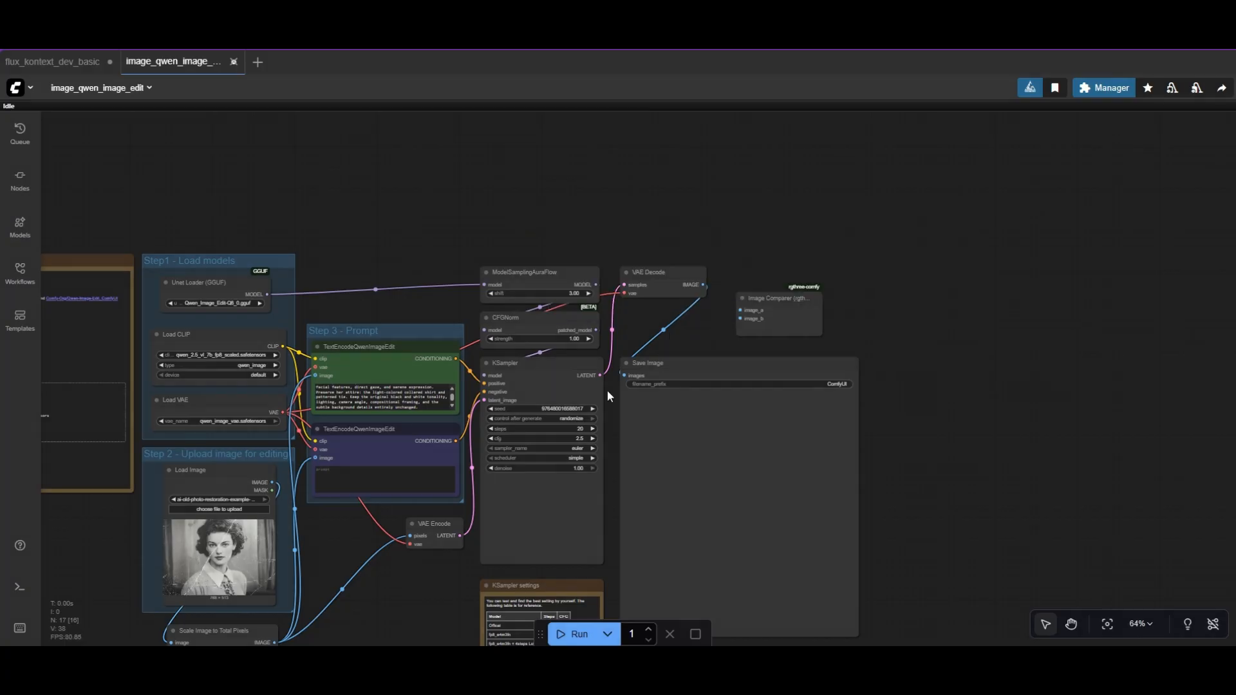
pyautogui.moveTo(274, 640)
pyautogui.mouseDown()
pyautogui.moveTo(742, 309)
pyautogui.moveTo(755, 334)
pyautogui.mouseUp()
pyautogui.scroll(3, 733, 307)
# Set the Kontext System Prompt task to Qwen-Image-Edit Auto-Task (1 Image + optional refs).
pyautogui.click(791, 306)
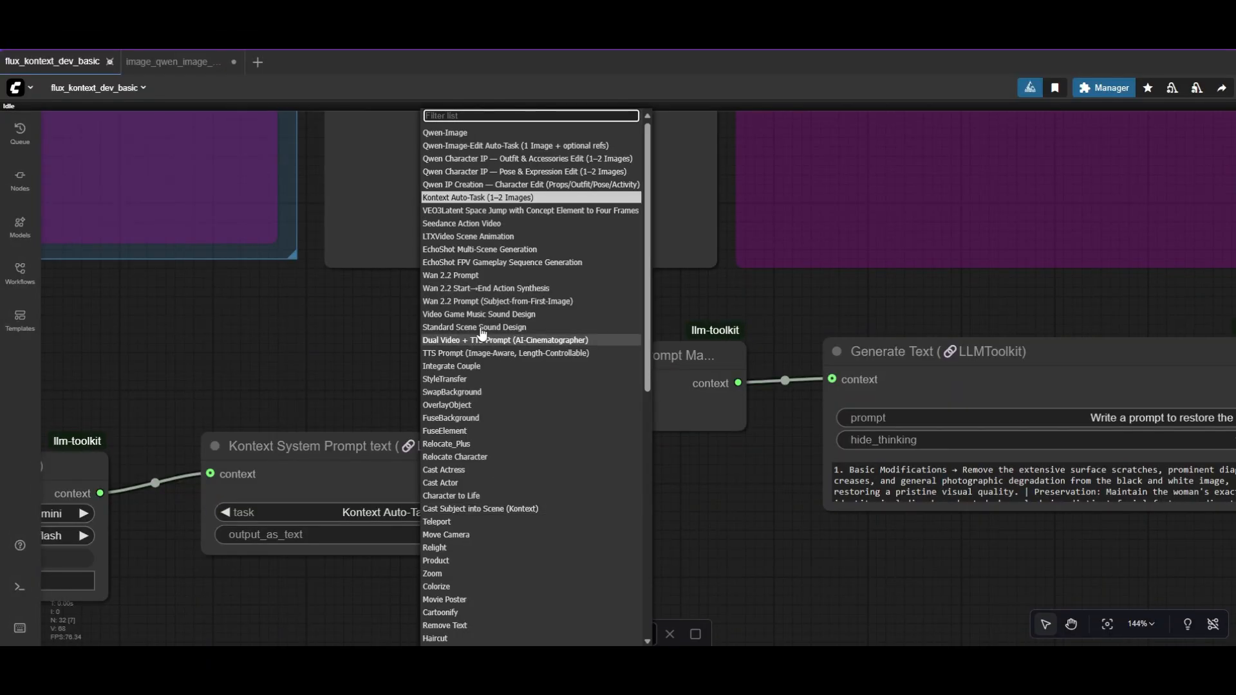
pyautogui.click(513, 148)
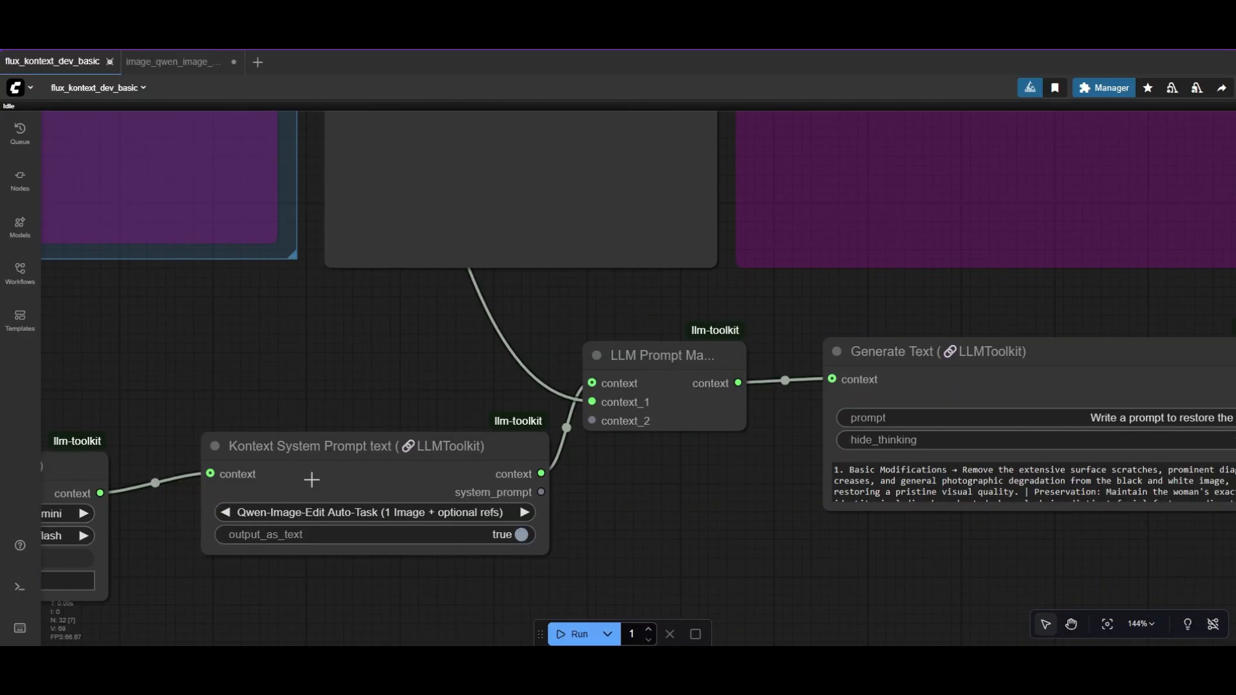
pyautogui.scroll(2, 389, 547)
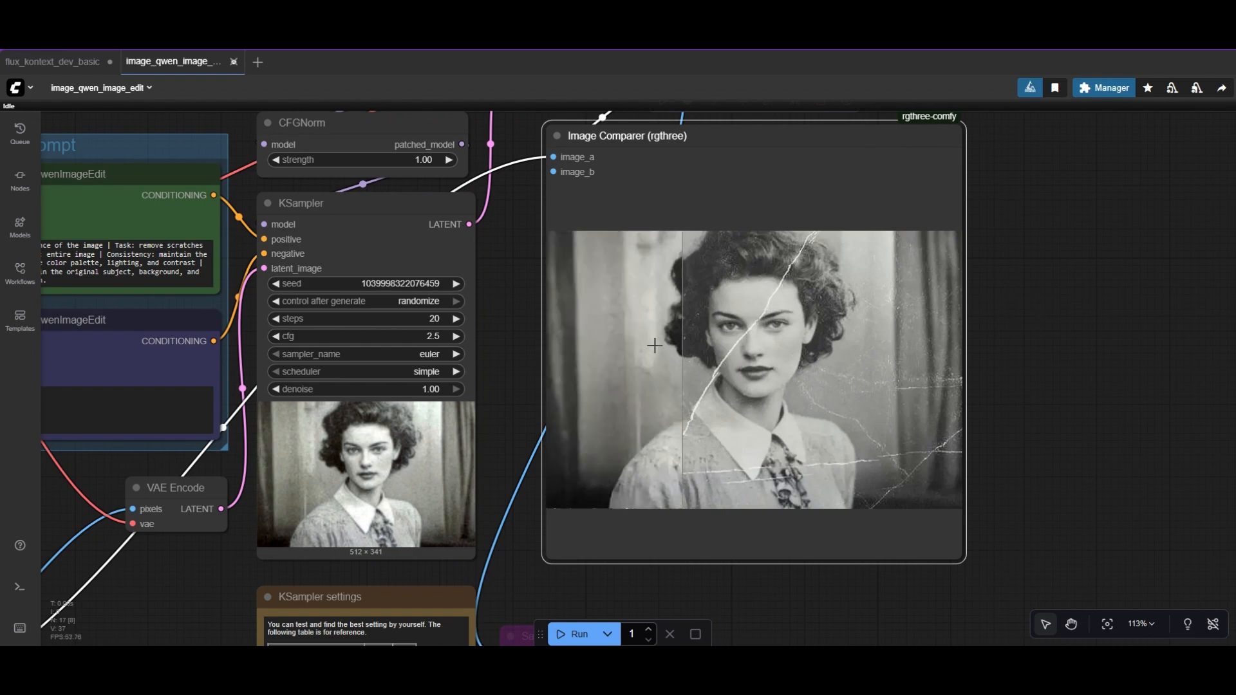
pyautogui.scroll(2, 880, 370)
pyautogui.scroll(2, 880, 370)
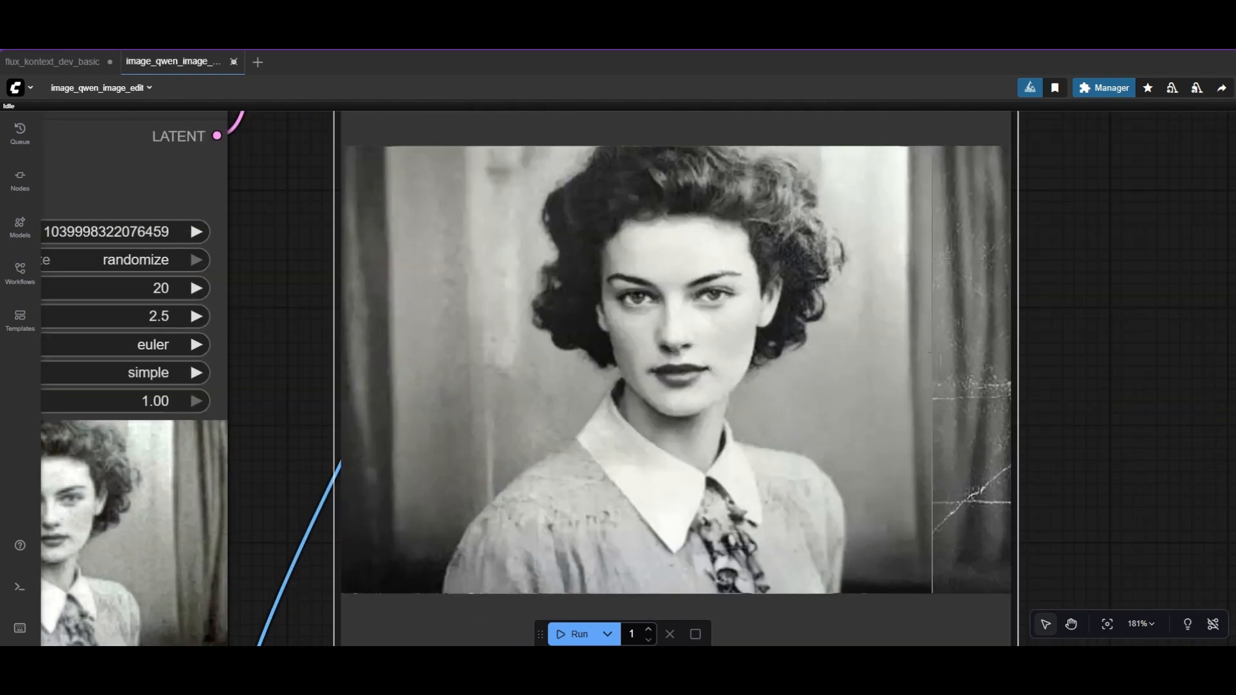
pyautogui.scroll(-2, 986, 339)
pyautogui.scroll(-2, 960, 370)
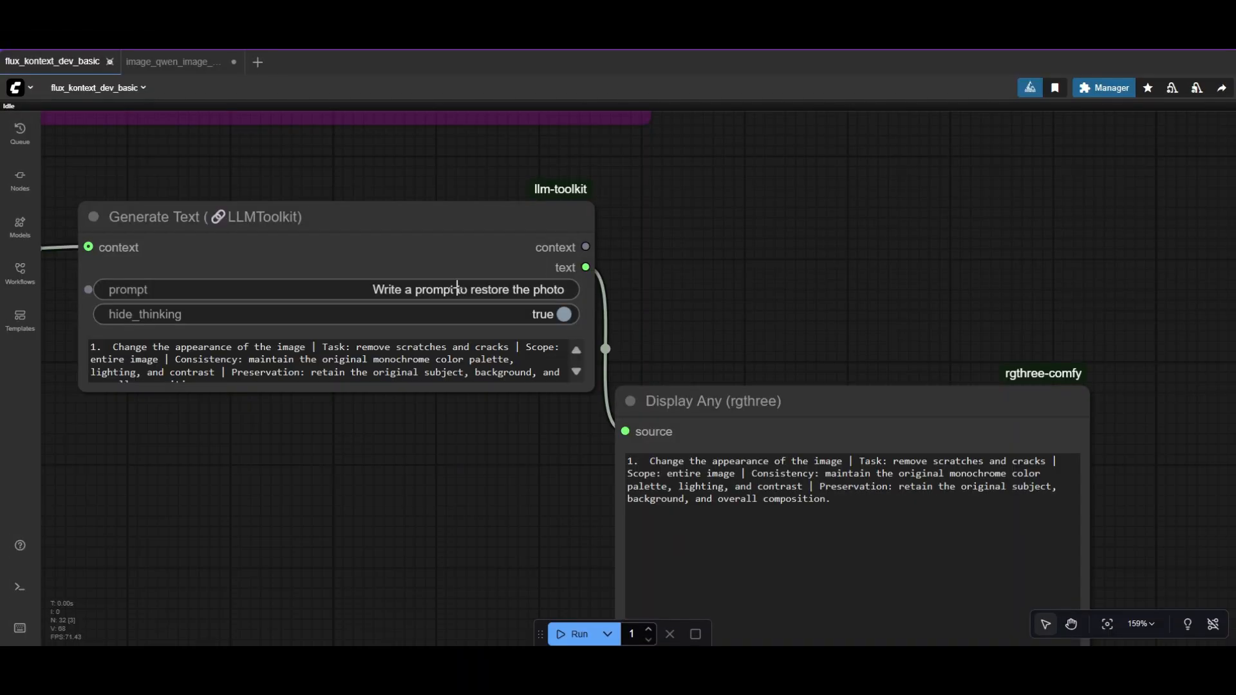
# Rewrite the Generate Text request as 'Write a prompt to restore and colorize the photo'.
pyautogui.click(457, 288)
pyautogui.press('End')
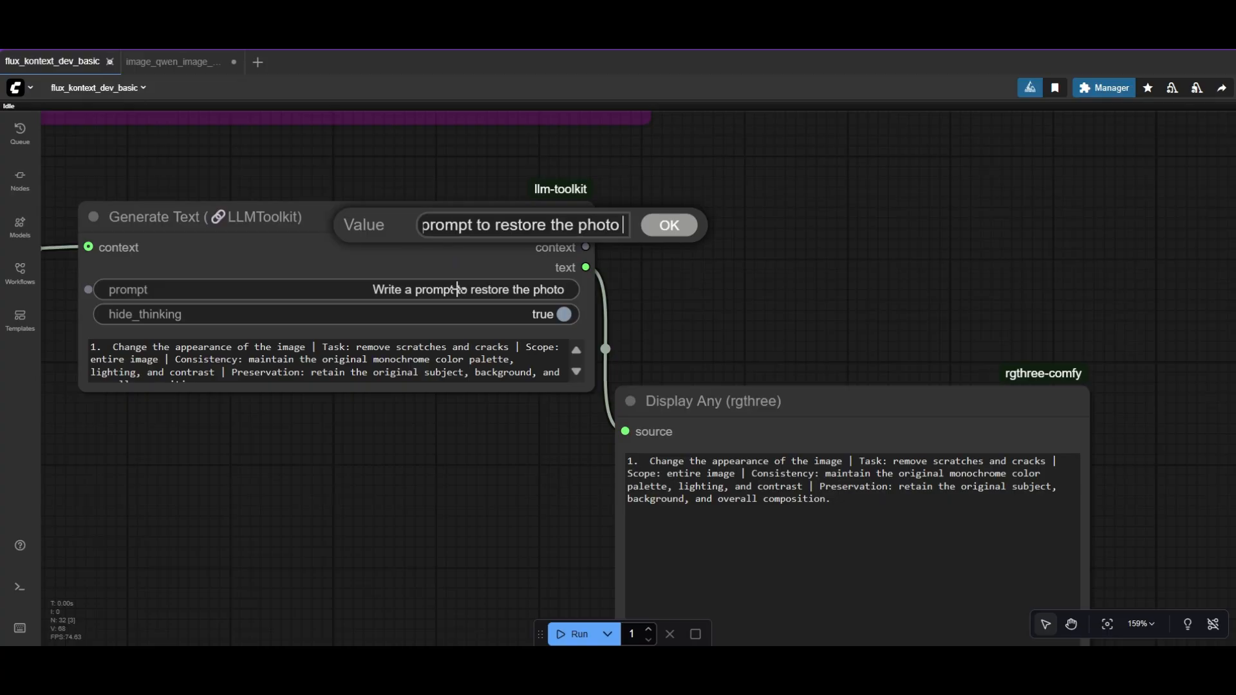
pyautogui.write('an')
pyautogui.press('BackSpace')
pyautogui.press('BackSpace')
pyautogui.press('BackSpace')
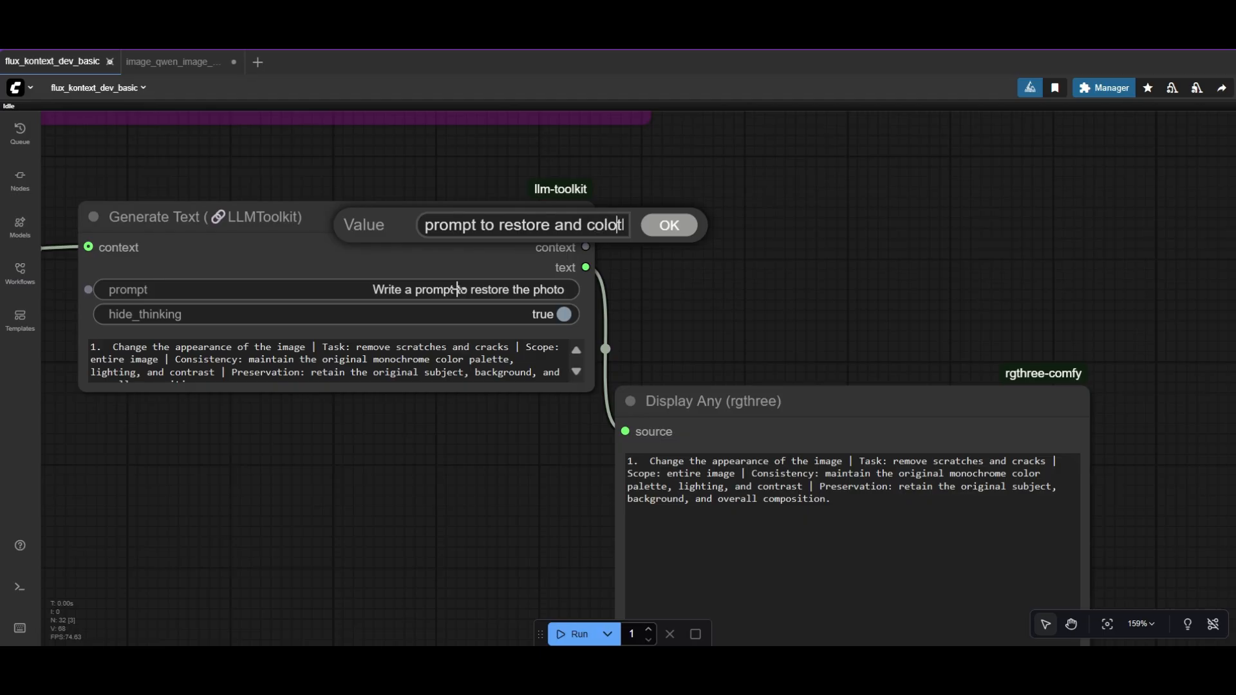
pyautogui.write('rize ')
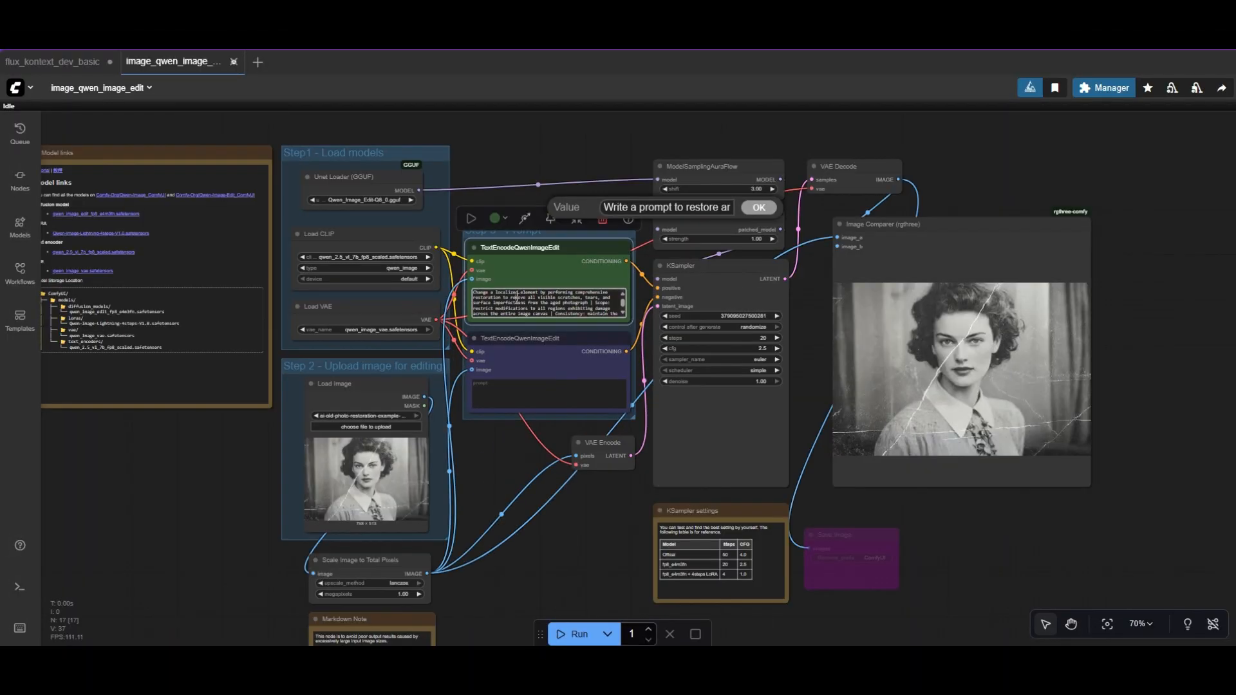
# Paste the restore-and-colorize prompt into TextEncodeQwenImageEdit and run the workflow.
pyautogui.hotkey('ctrl', 'a')
pyautogui.hotkey('ctrl', 'v')
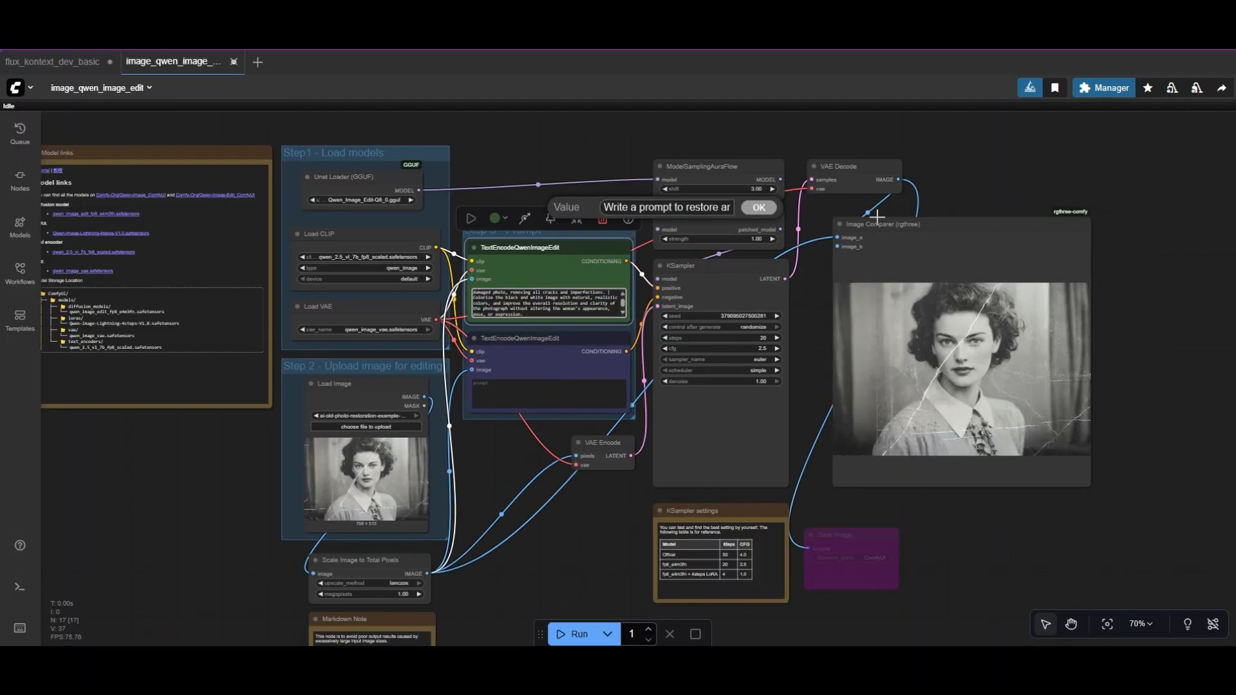
pyautogui.click(873, 236)
pyautogui.click(871, 196)
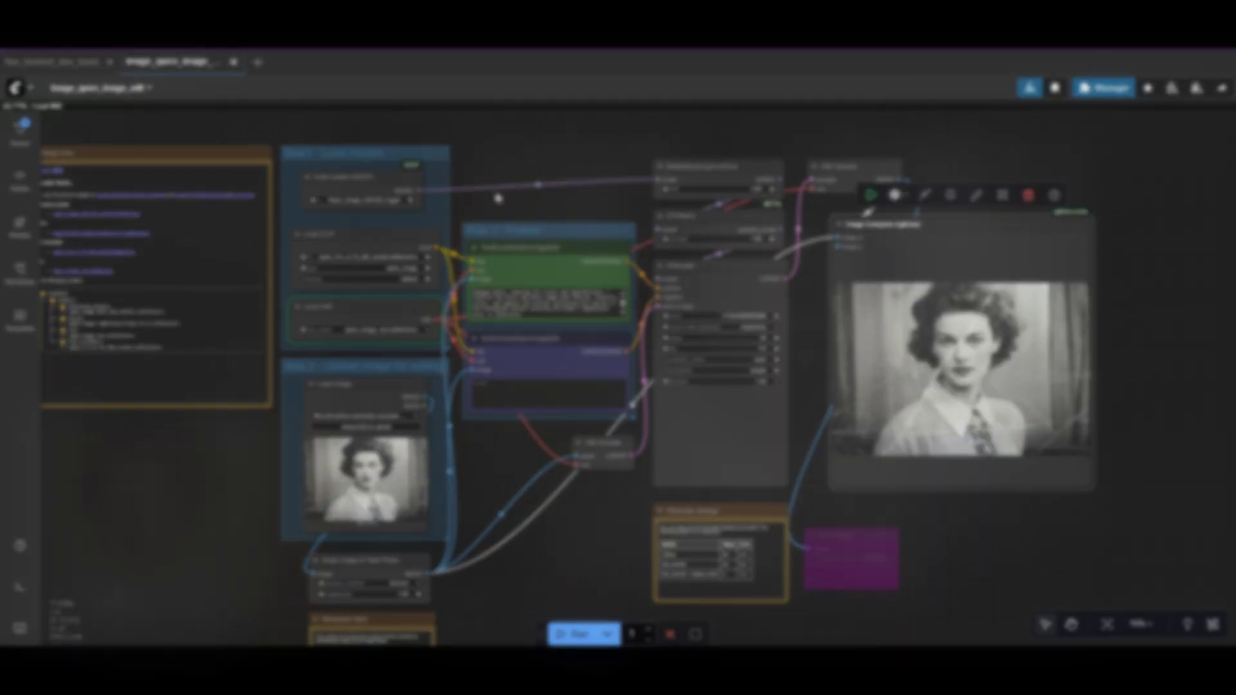